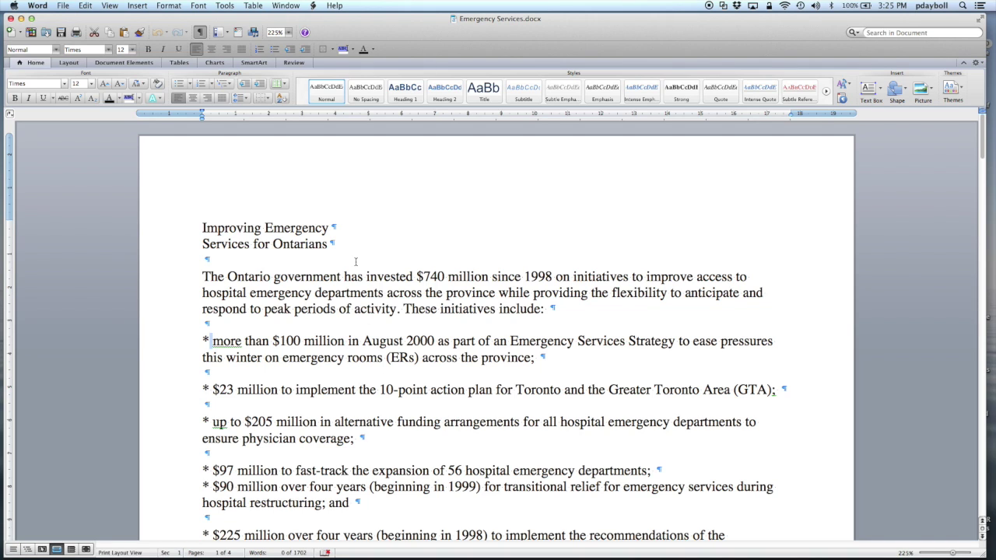
Set the document margins to .5" for top and bottom and .75" for left and right.
{"action": "left_click", "coordinate": [170, 6]}
{"action": "left_click", "coordinate": [183, 39]}
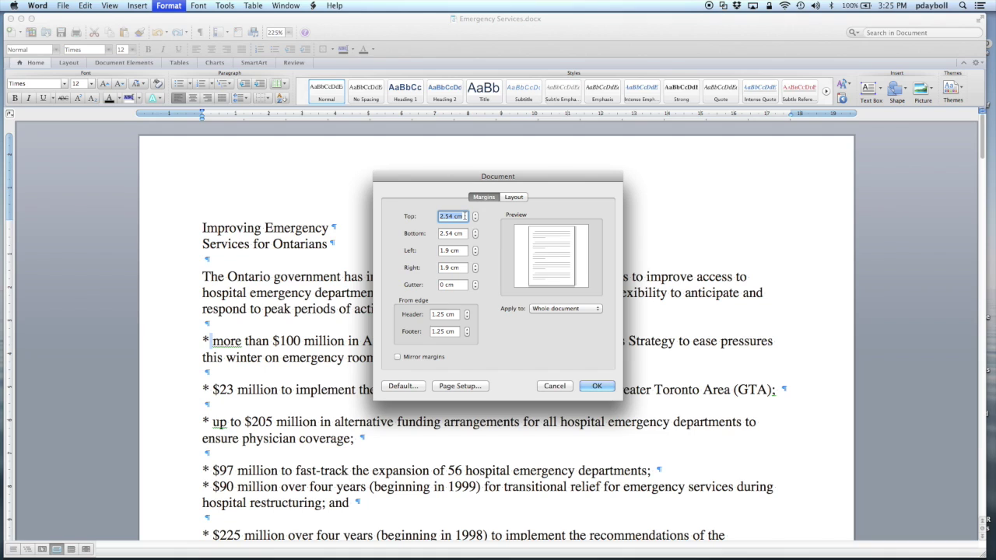
{"action": "type", "text": ".5"}
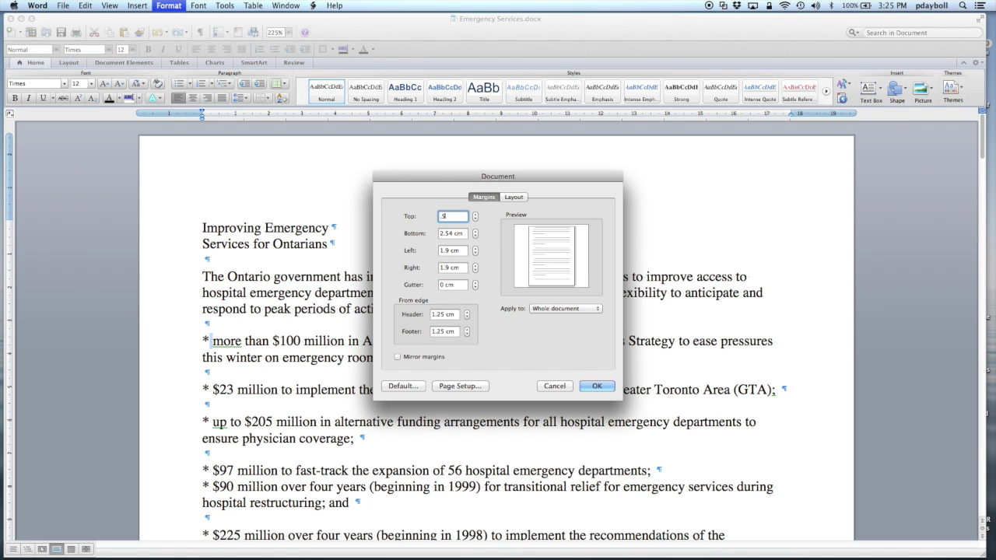
{"action": "type", "text": "\""}
{"action": "key", "text": "Tab"}
{"action": "key", "text": "Tab"}
{"action": "type", "text": ".5"}
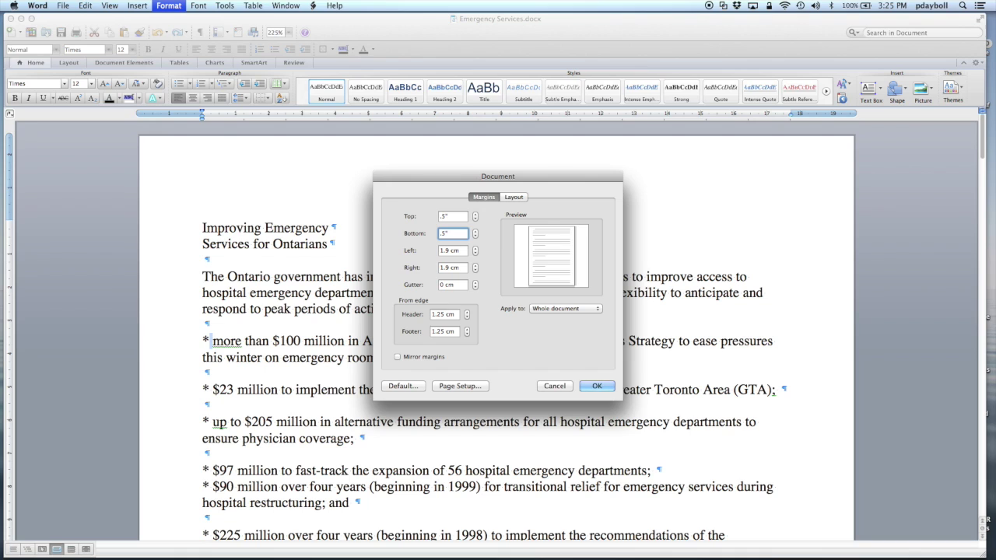
{"action": "key", "text": "Tab"}
{"action": "type", "text": ".75"}
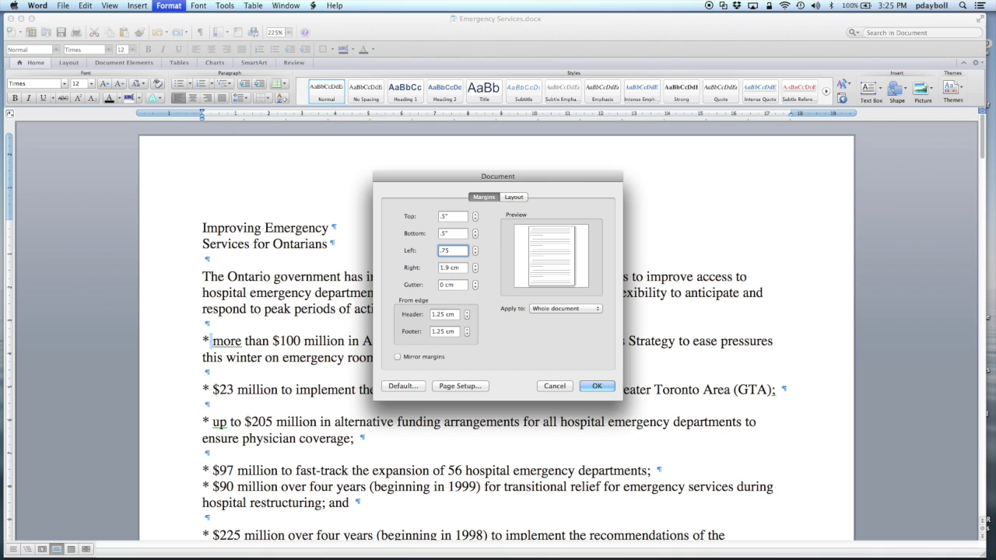
{"action": "key", "text": "Tab"}
{"action": "type", "text": ".75\""}
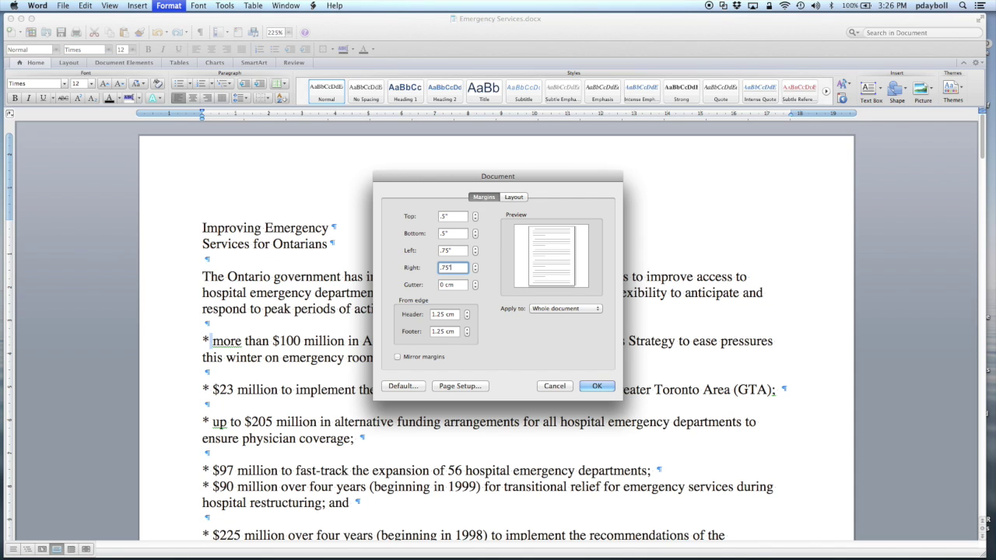
{"action": "key", "text": "Return"}
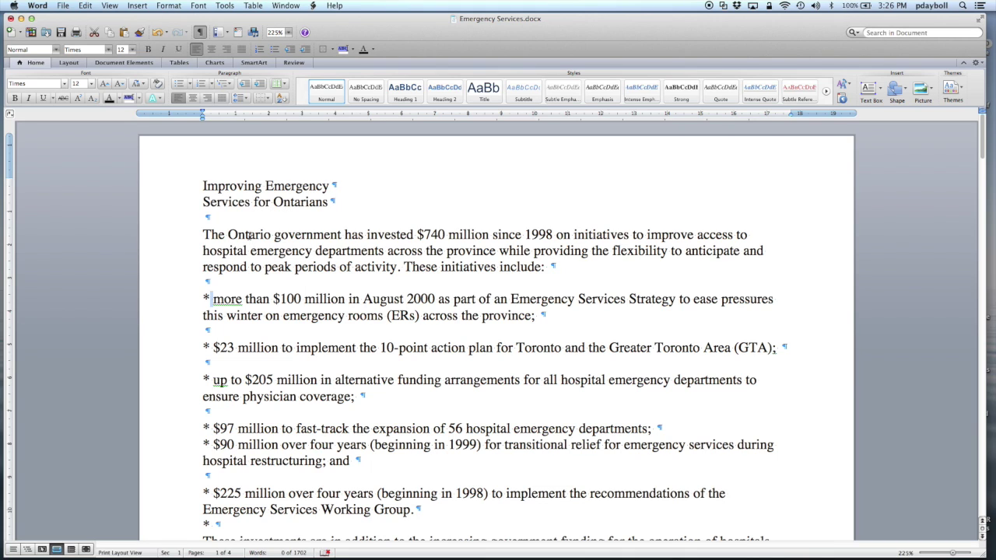
{"action": "left_click_drag", "start_coordinate": [212, 299], "coordinate": [208, 302]}
{"action": "left_click", "coordinate": [209, 301]}
{"action": "left_click", "coordinate": [203, 298]}
{"action": "left_click_drag", "start_coordinate": [203, 298], "coordinate": [208, 298]}
{"action": "left_click", "coordinate": [210, 299]}
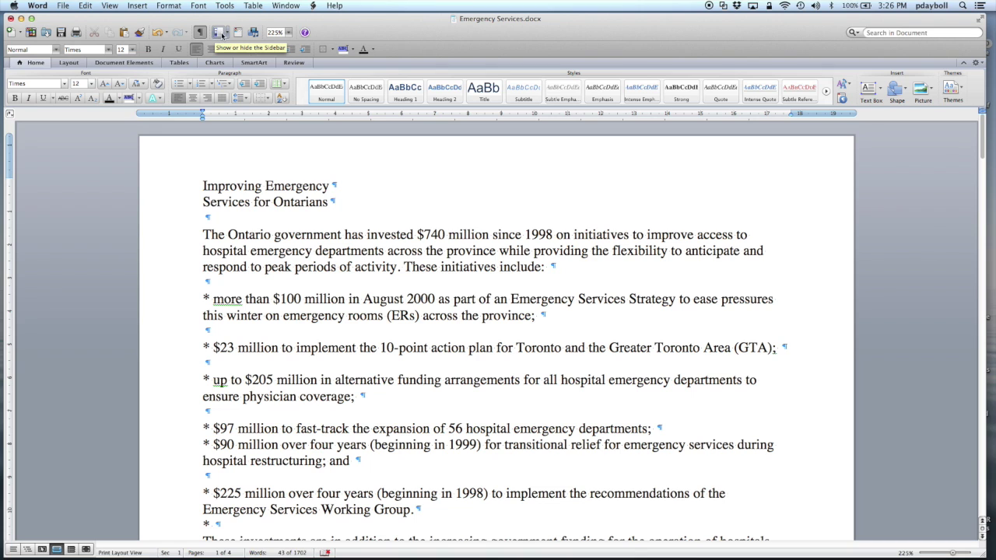
Search the document for an asterisk followed by a space using the Search Pane.
{"action": "left_click", "coordinate": [227, 32]}
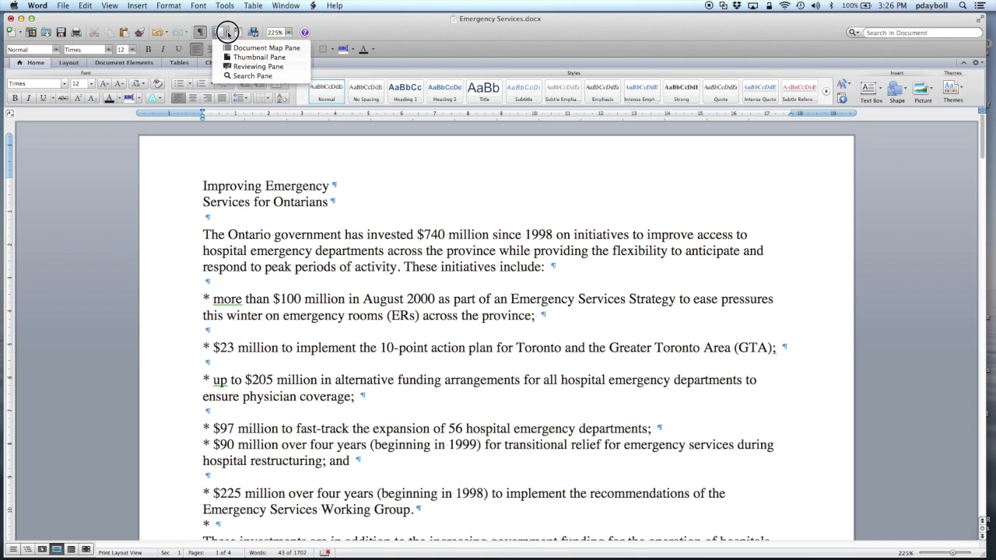
{"action": "left_click", "coordinate": [248, 76]}
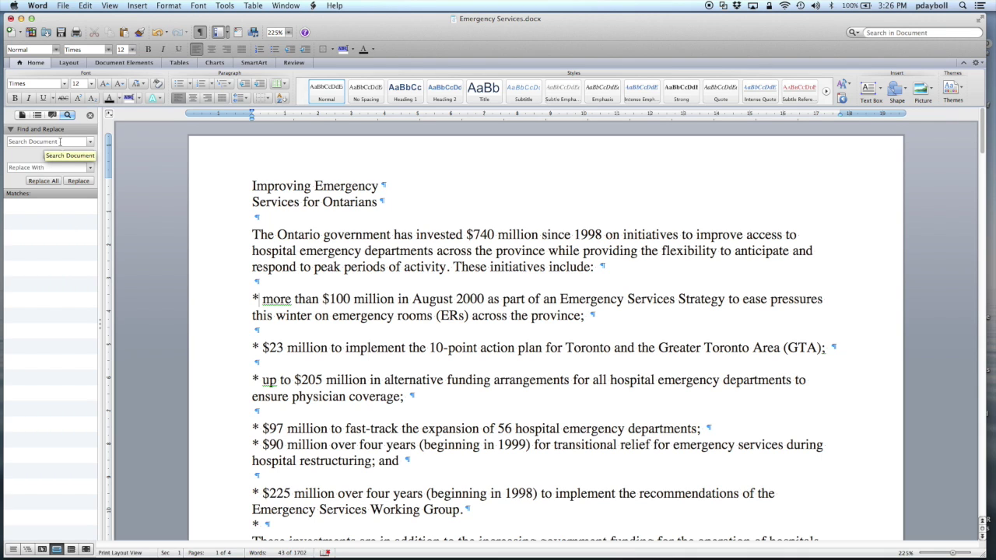
{"action": "left_click", "coordinate": [60, 142]}
{"action": "type", "text": "*"}
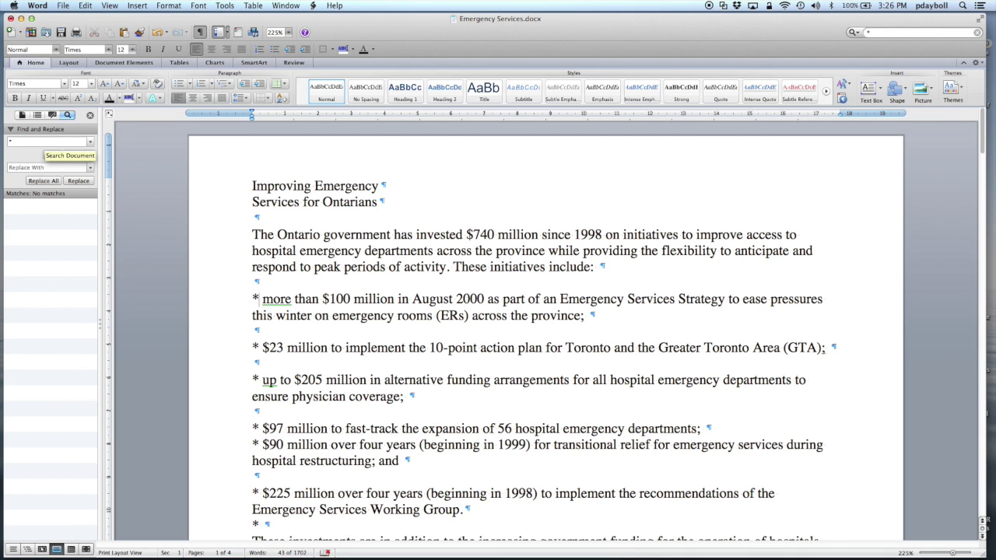
{"action": "key", "text": "Return"}
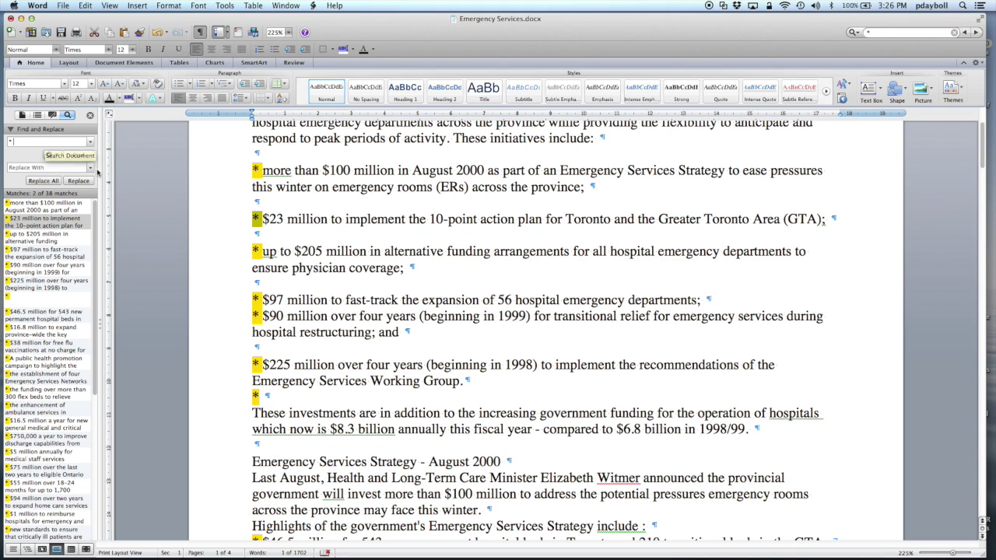
Replace every matched asterisk and space with a bullet (•) followed by a tab character.
{"action": "left_click", "coordinate": [47, 167]}
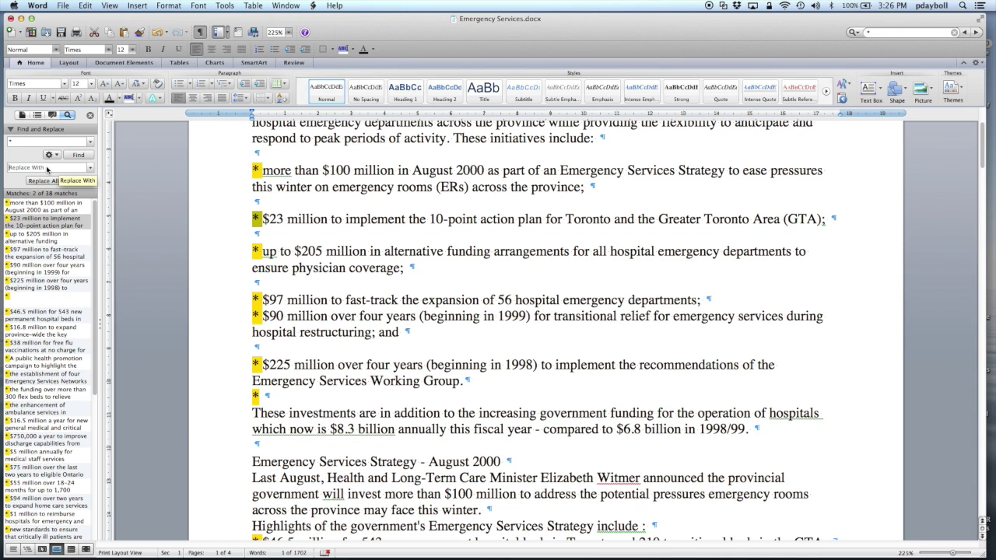
{"action": "type", "text": "•"}
{"action": "left_click", "coordinate": [91, 170]}
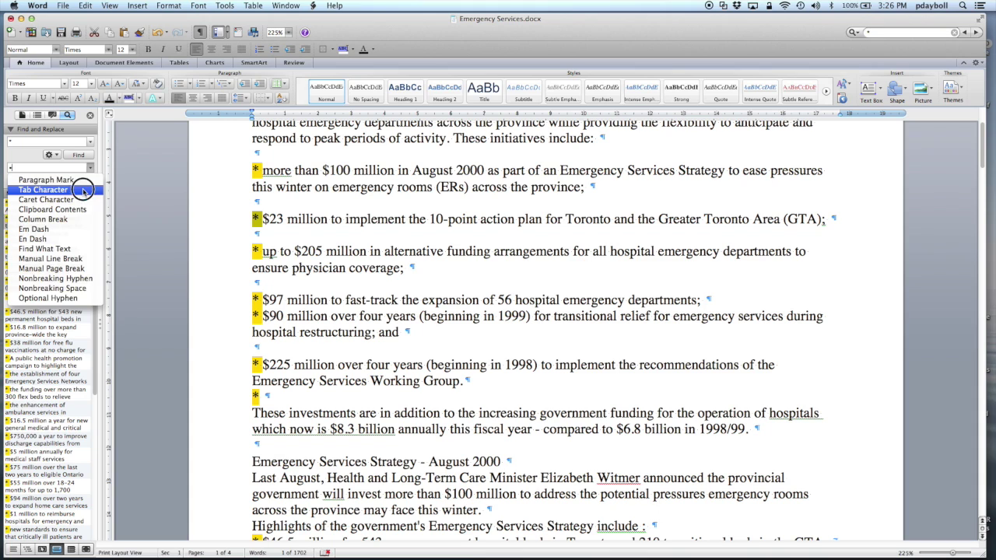
{"action": "left_click", "coordinate": [83, 191]}
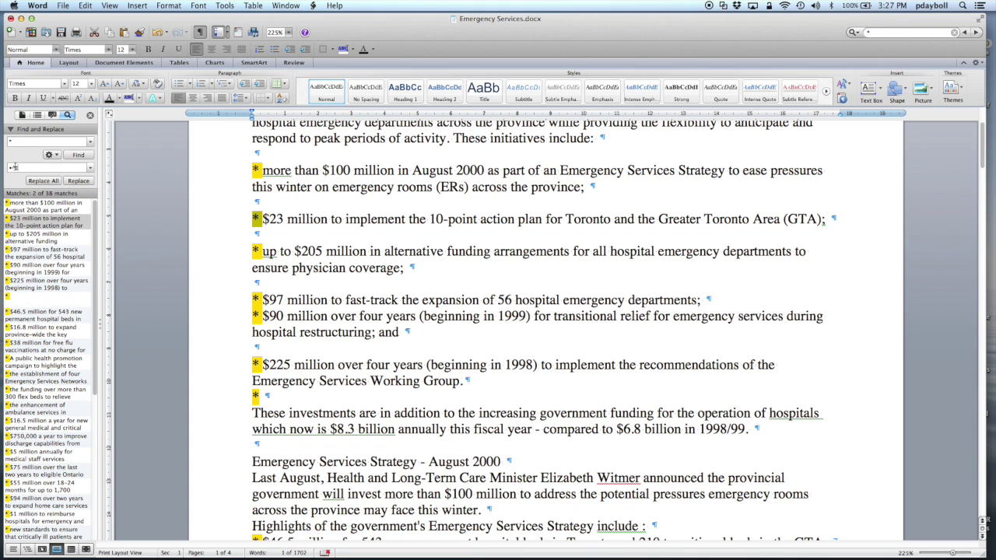
{"action": "left_click", "coordinate": [55, 182]}
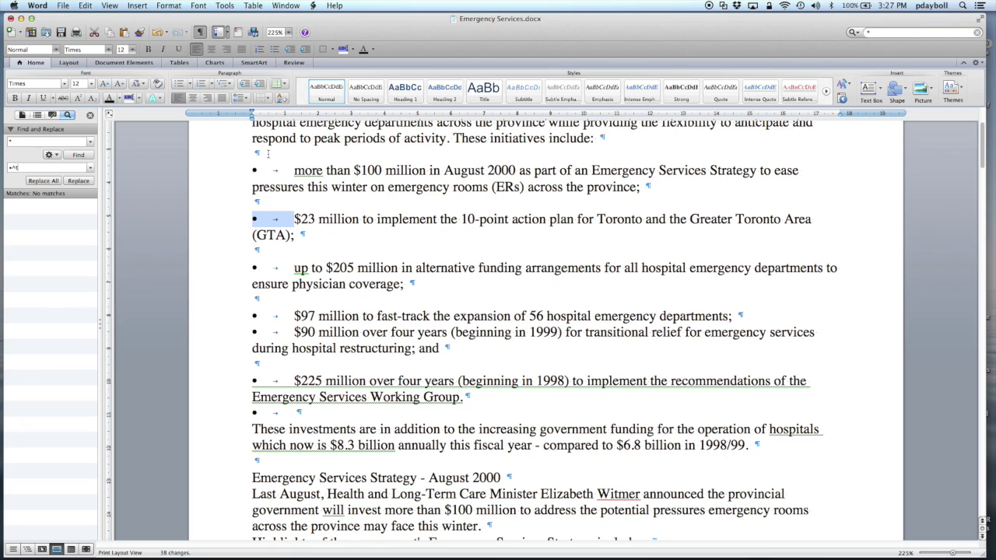
Inspect the replaced bullets with the nonprinting characters hidden and shown again.
{"action": "left_click", "coordinate": [199, 32]}
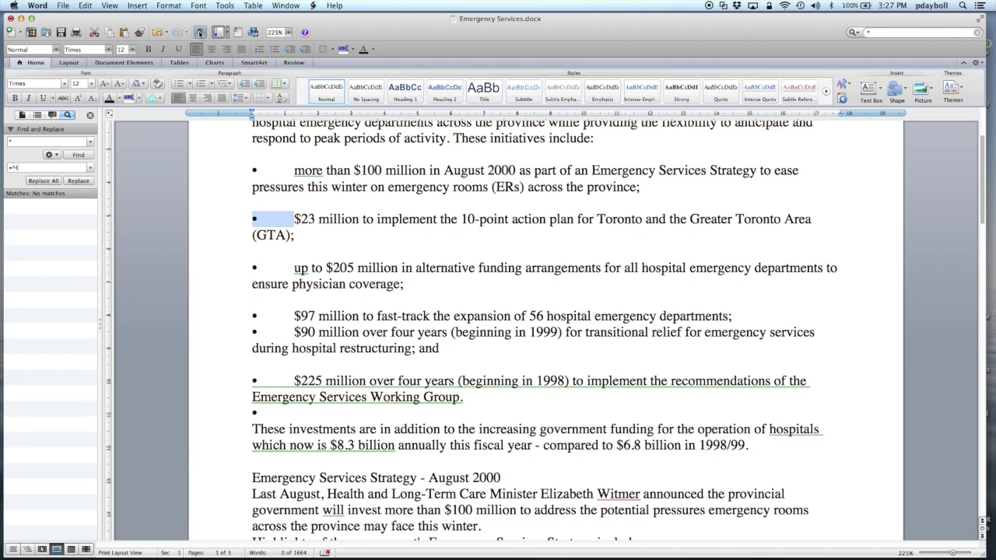
{"action": "left_click", "coordinate": [199, 32]}
{"action": "left_click", "coordinate": [200, 34]}
{"action": "left_click", "coordinate": [200, 34]}
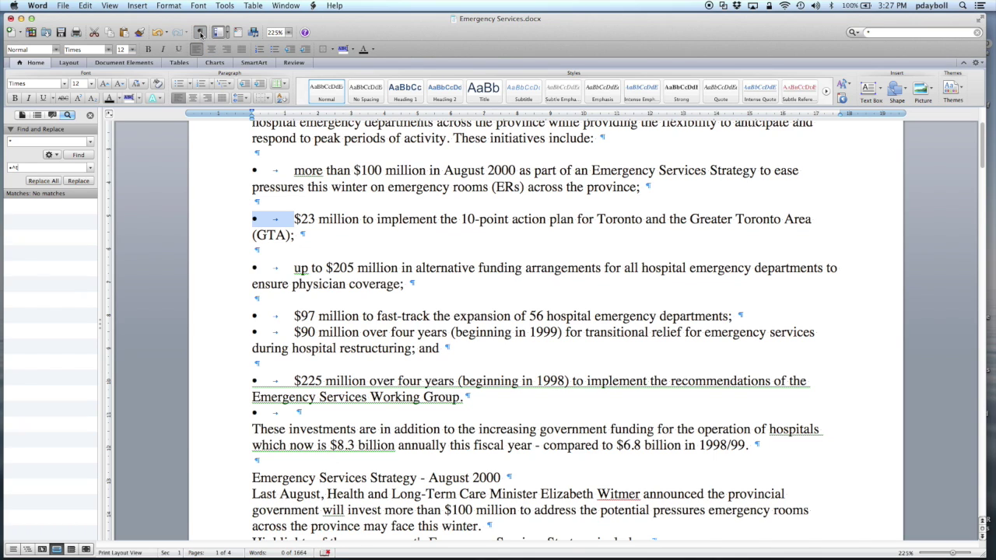
Close the Find and Replace sidebar and give the opening paragraph a 0.5 cm first-line indent.
{"action": "left_click", "coordinate": [91, 115]}
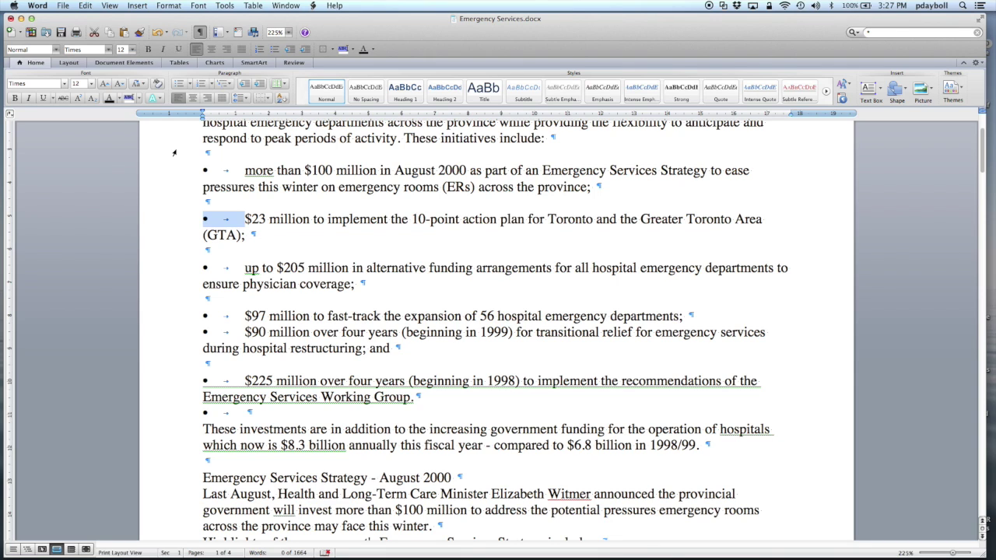
{"action": "scroll", "coordinate": [228, 169], "scroll_direction": "up", "scroll_amount": 3}
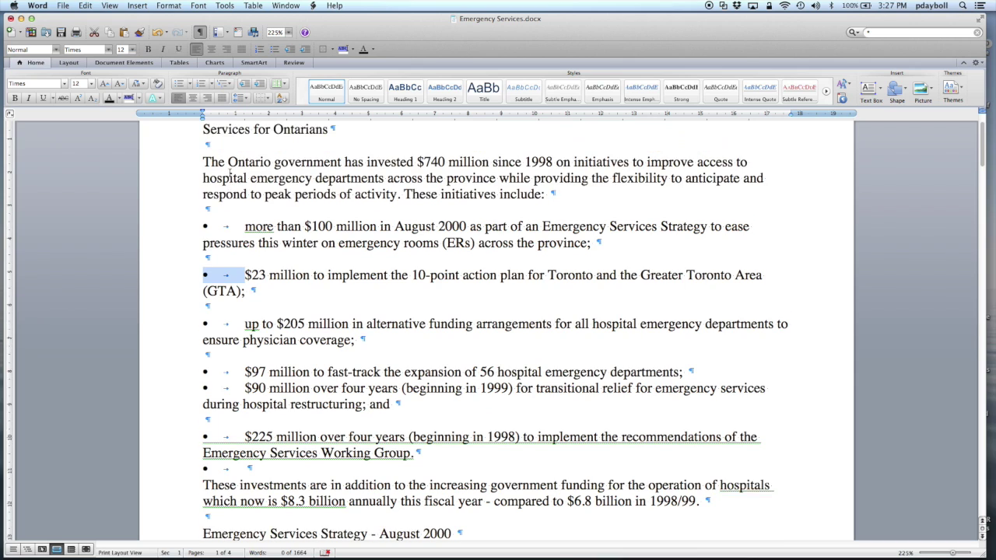
{"action": "scroll", "coordinate": [229, 172], "scroll_direction": "up", "scroll_amount": 3}
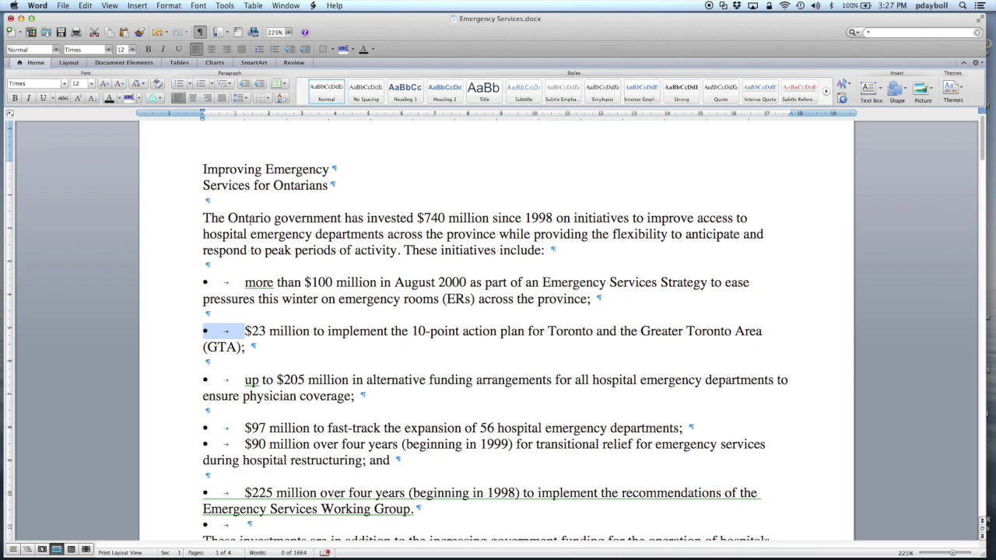
{"action": "left_click", "coordinate": [272, 246]}
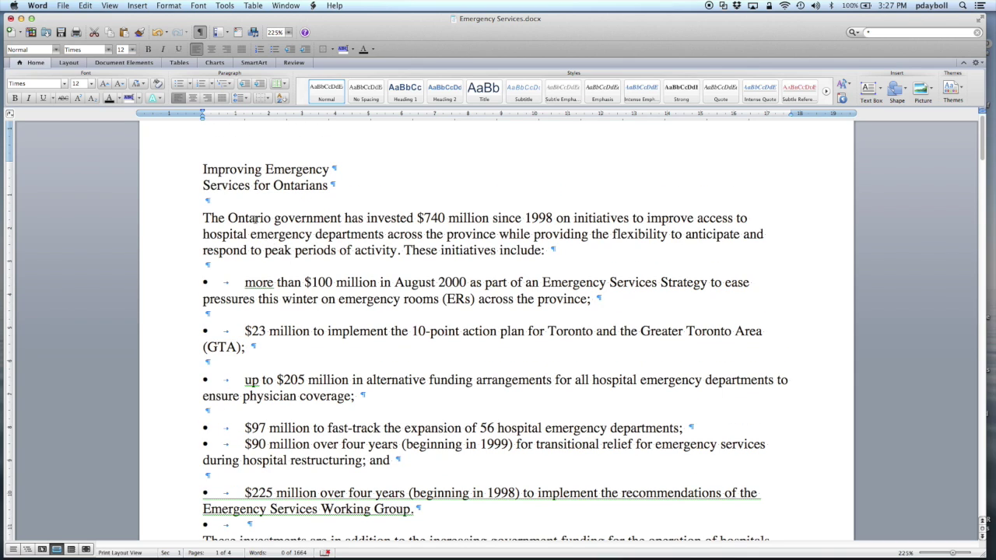
{"action": "left_click_drag", "start_coordinate": [258, 221], "coordinate": [280, 246]}
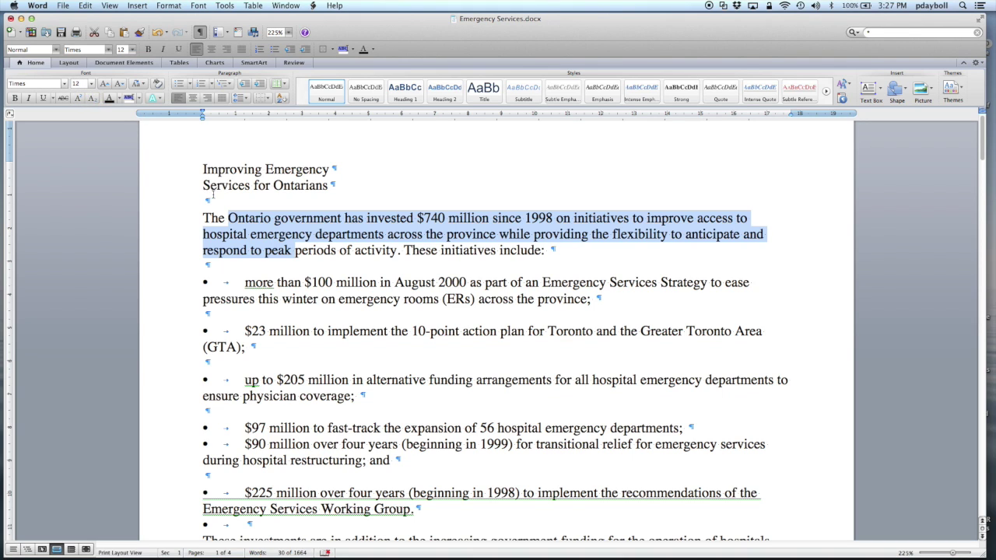
{"action": "left_click_drag", "start_coordinate": [202, 114], "coordinate": [218, 112]}
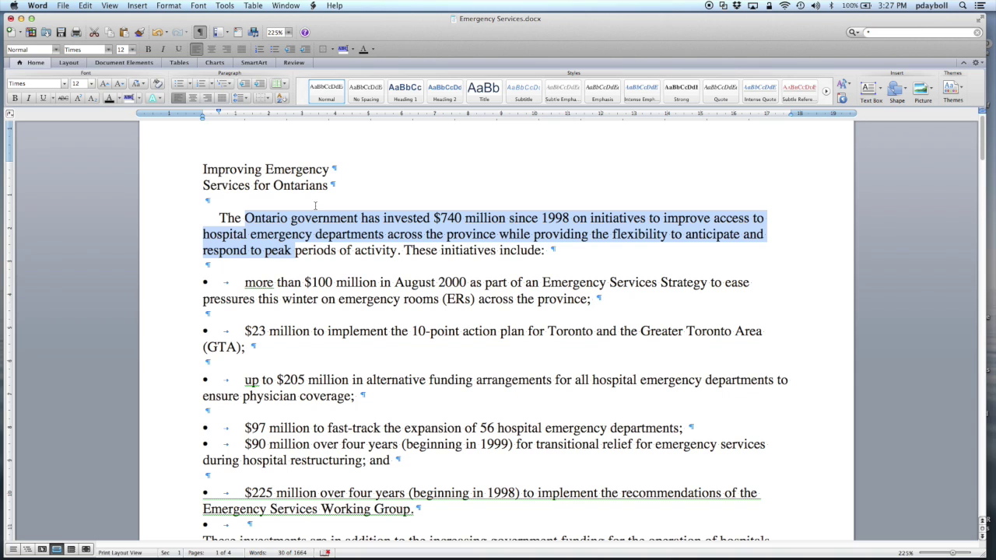
Show the floating Styles toolbox beside the page and start a new paragraph style named "My Style - Body Copy".
{"action": "left_click", "coordinate": [239, 33]}
{"action": "left_click_drag", "start_coordinate": [689, 126], "coordinate": [942, 131]}
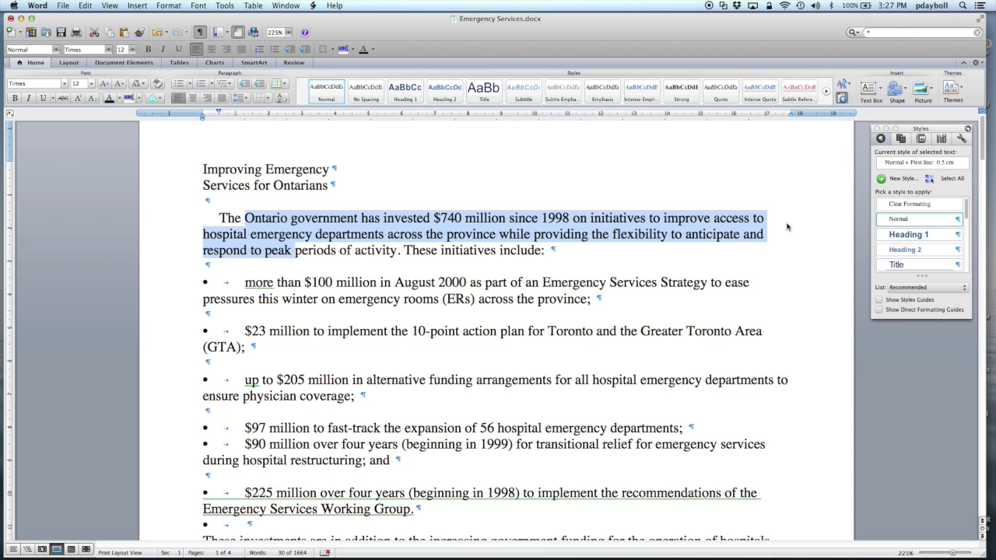
{"action": "left_click", "coordinate": [901, 181]}
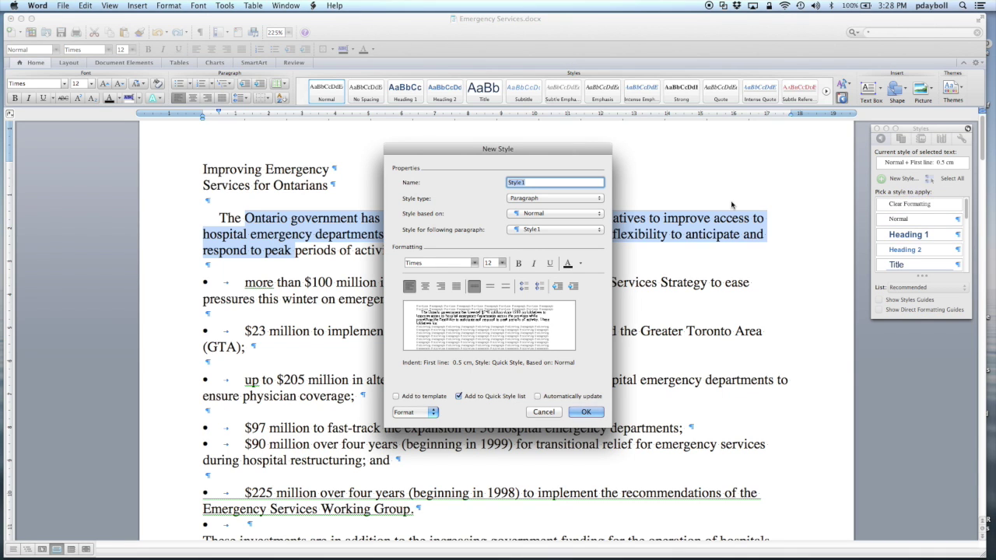
{"action": "type", "text": "My Style"}
{"action": "left_click_drag", "start_coordinate": [532, 183], "coordinate": [497, 180]}
{"action": "key", "text": "BackSpace"}
{"action": "type", "text": "My Styl"}
{"action": "left_click_drag", "start_coordinate": [537, 183], "coordinate": [510, 182]}
{"action": "left_click", "coordinate": [540, 183]}
{"action": "type", "text": "- Body Copy"}
Base the new body copy style on (no style) and create it.
{"action": "left_click", "coordinate": [556, 213]}
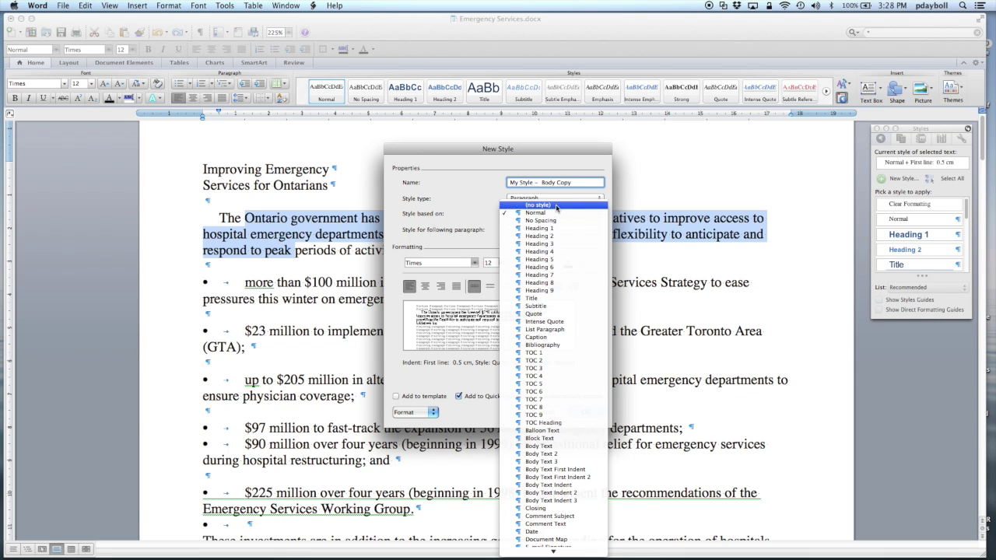
{"action": "left_click", "coordinate": [555, 205]}
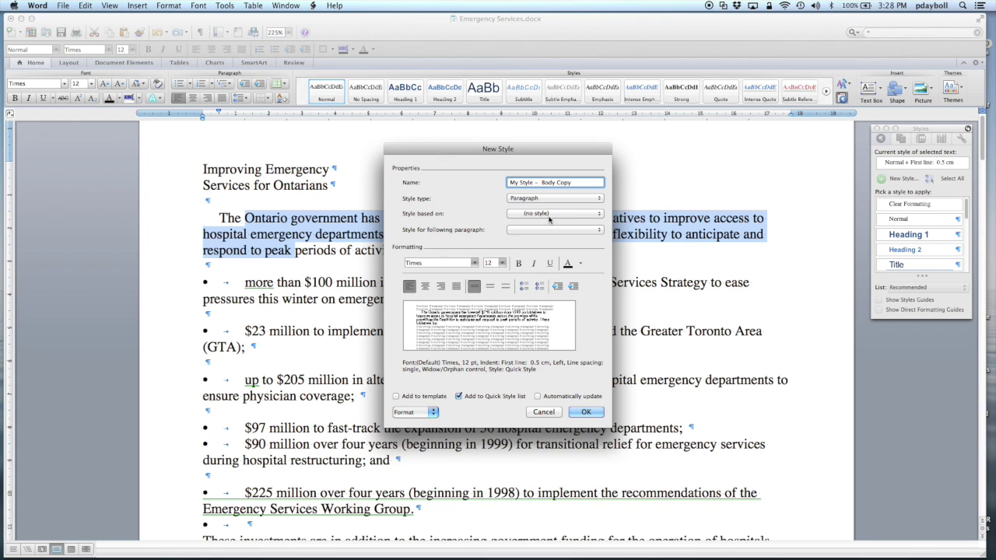
{"action": "left_click", "coordinate": [594, 413]}
Apply the style "My Style - Body Copy" to the entire document text.
{"action": "left_click", "coordinate": [558, 347]}
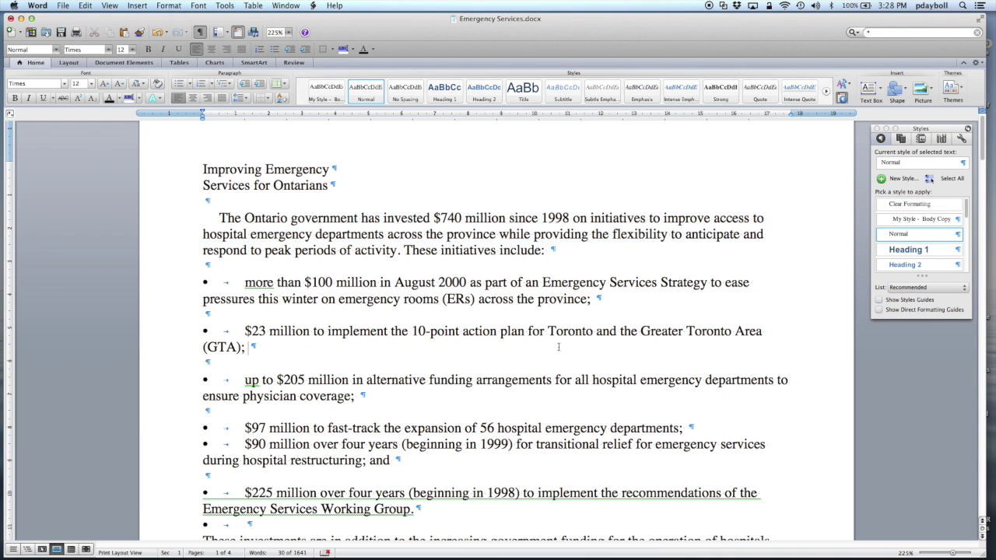
{"action": "left_click", "coordinate": [90, 6]}
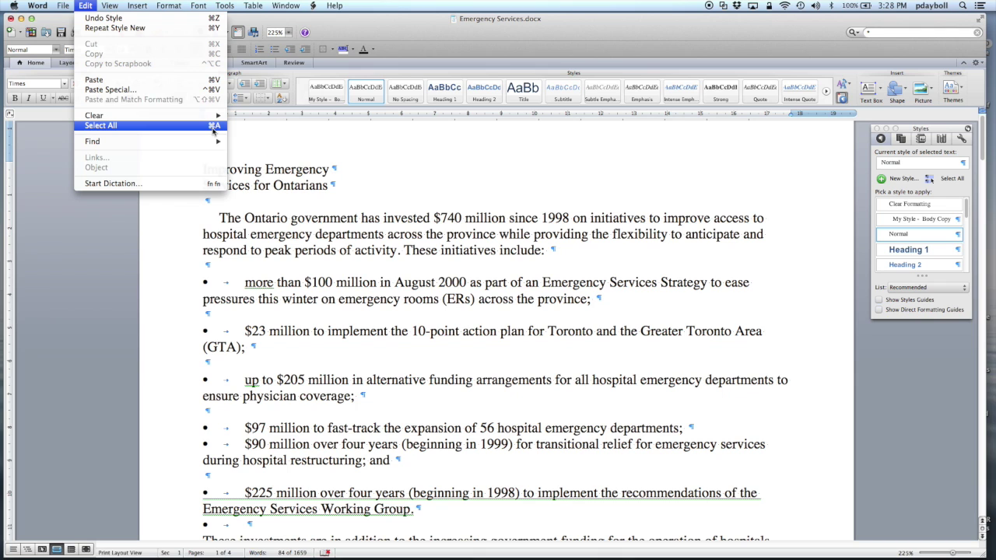
{"action": "left_click", "coordinate": [86, 5]}
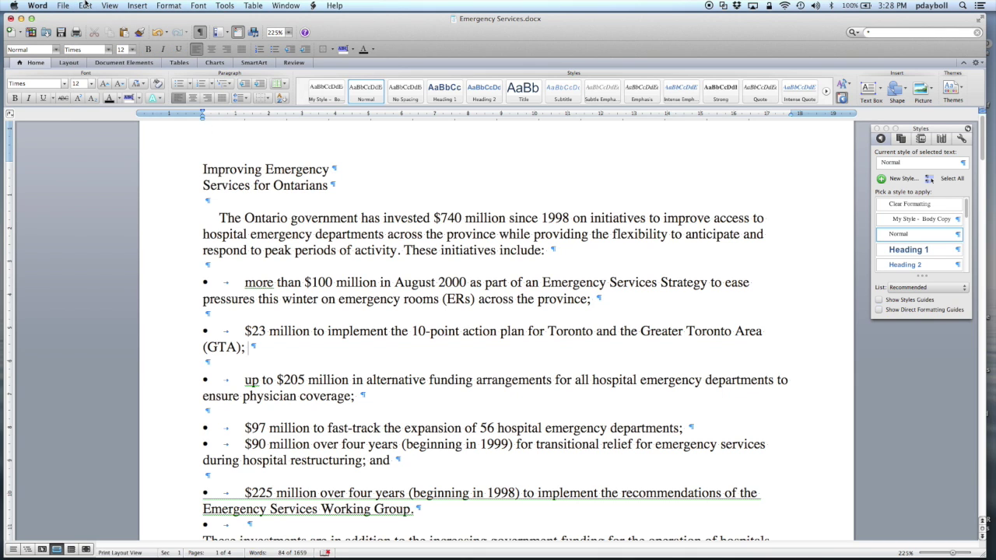
{"action": "key", "text": "super+a"}
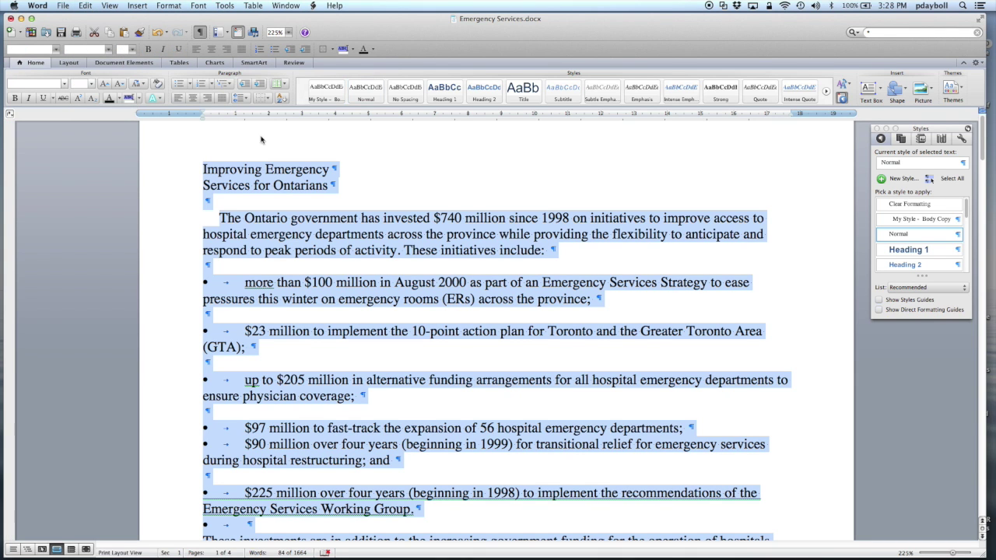
{"action": "left_click", "coordinate": [904, 220]}
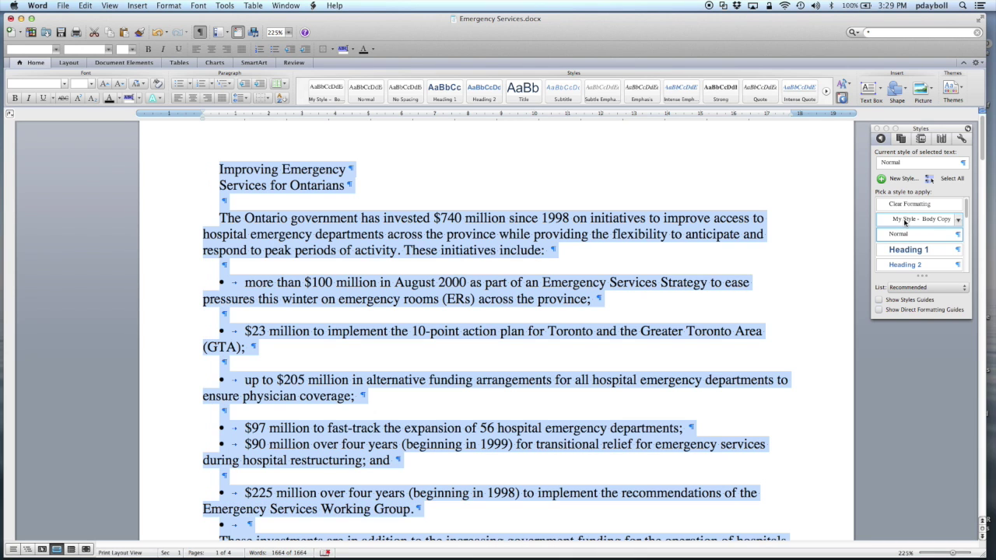
{"action": "left_click", "coordinate": [392, 346]}
Give the first two bulleted paragraphs a 1.25 cm left indent with a 0.75 cm hanging indent, and set their font size to 11.
{"action": "scroll", "coordinate": [367, 316], "scroll_direction": "down", "scroll_amount": 5}
{"action": "scroll", "coordinate": [367, 316], "scroll_direction": "down", "scroll_amount": 10}
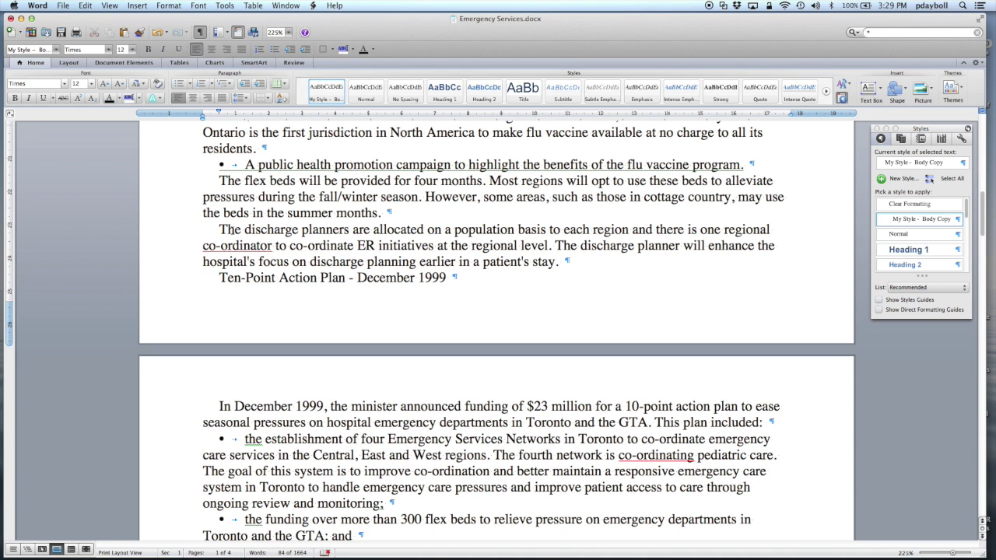
{"action": "scroll", "coordinate": [236, 231], "scroll_direction": "up", "scroll_amount": 15}
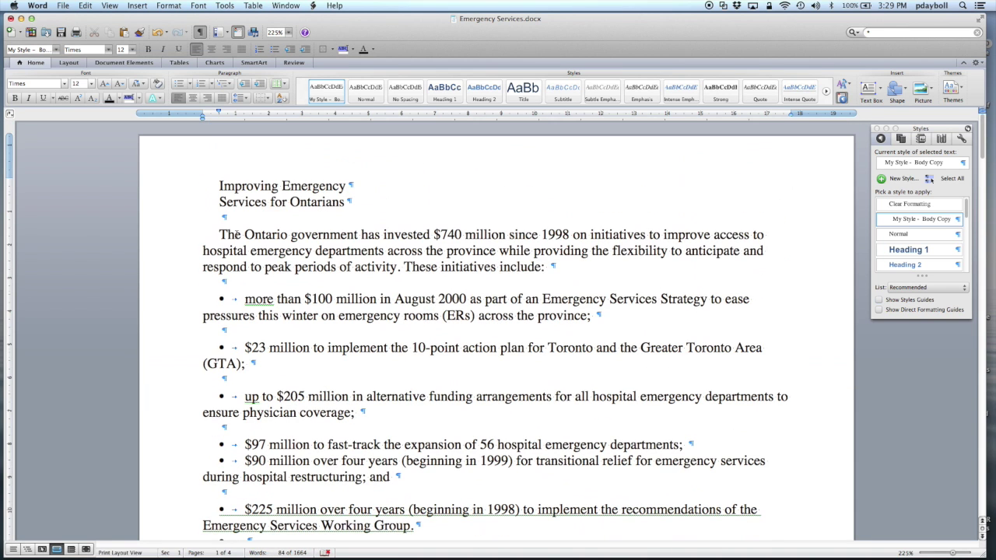
{"action": "left_click_drag", "start_coordinate": [244, 299], "coordinate": [277, 365]}
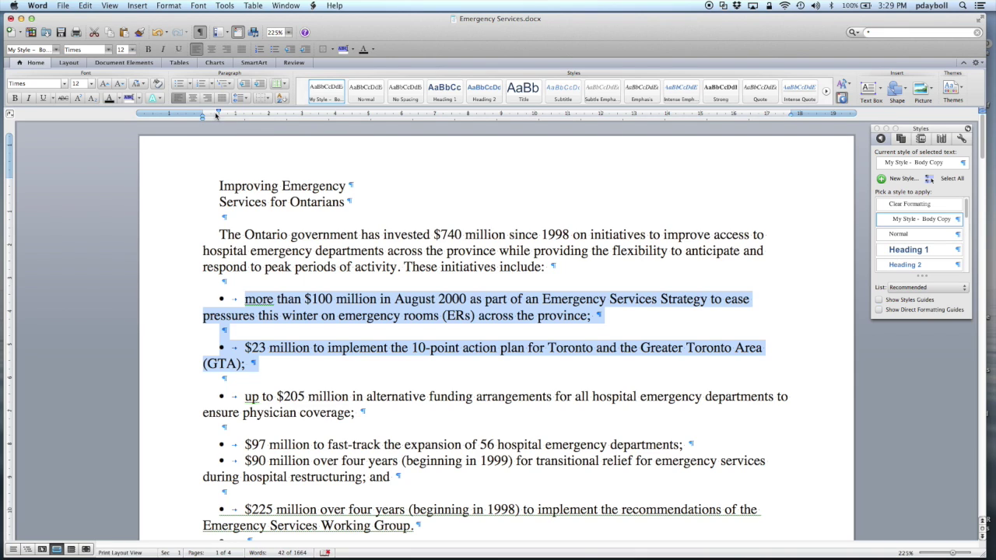
{"action": "left_click_drag", "start_coordinate": [219, 114], "coordinate": [202, 113]}
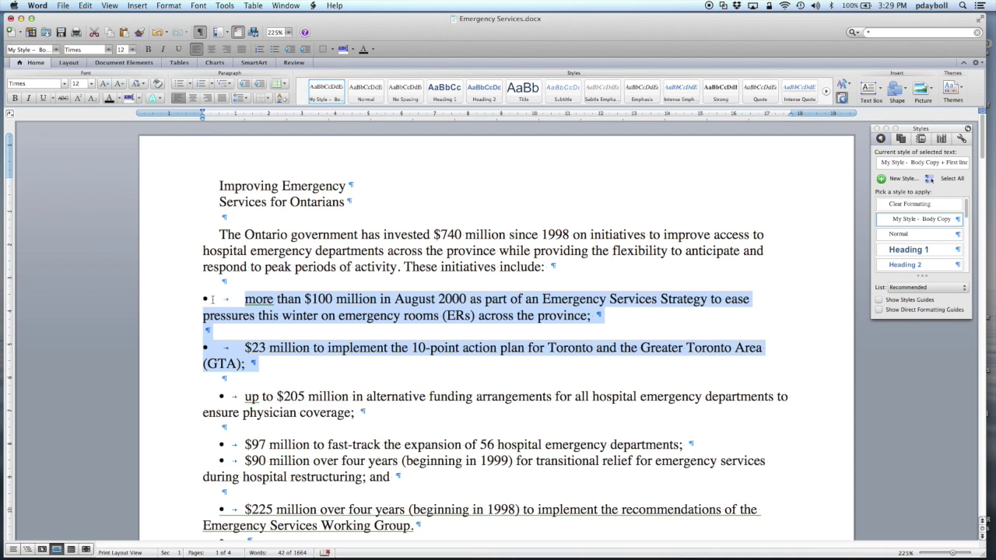
{"action": "mouse_move", "coordinate": [202, 114]}
{"action": "left_mouse_down"}
{"action": "mouse_move", "coordinate": [269, 116]}
{"action": "mouse_move", "coordinate": [244, 114]}
{"action": "left_mouse_up"}
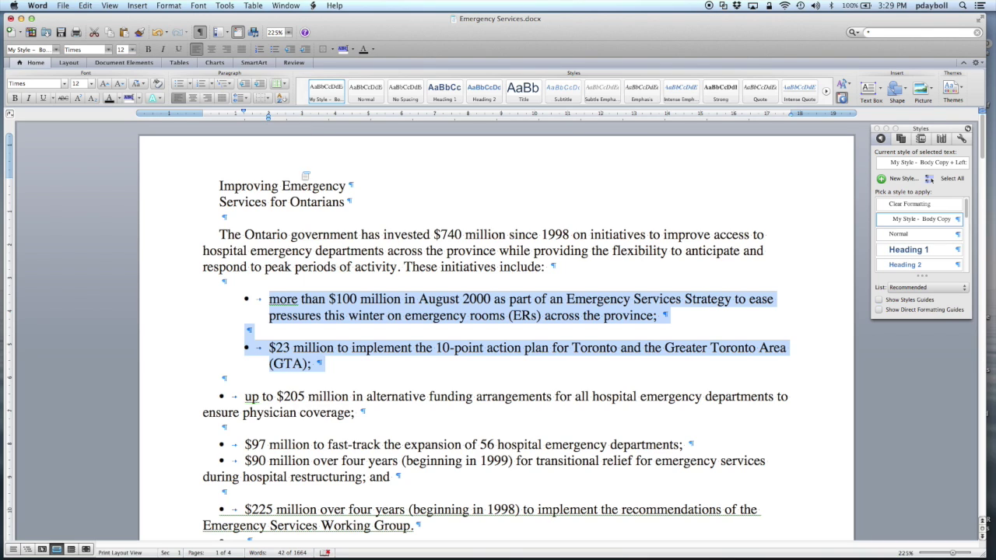
{"action": "left_click", "coordinate": [91, 84]}
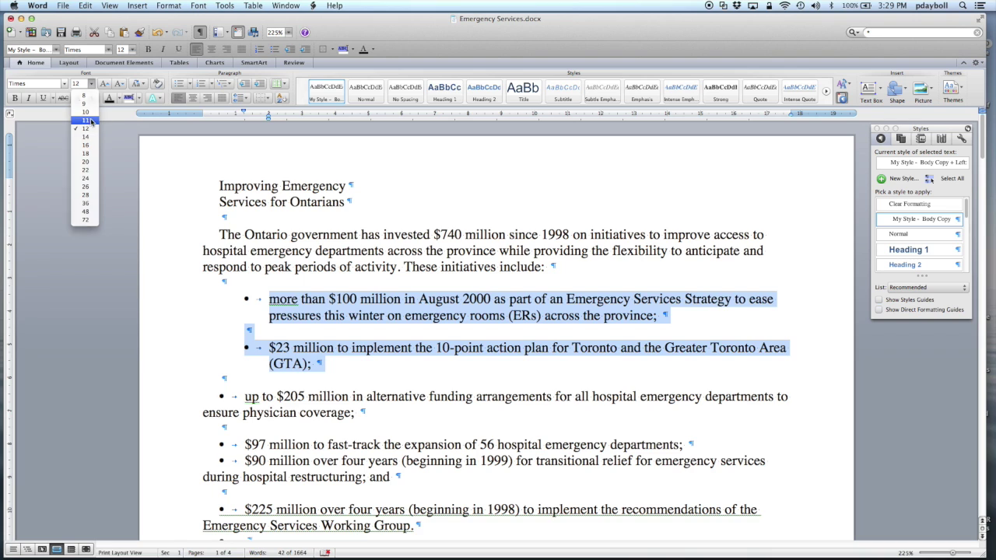
{"action": "left_click", "coordinate": [87, 120]}
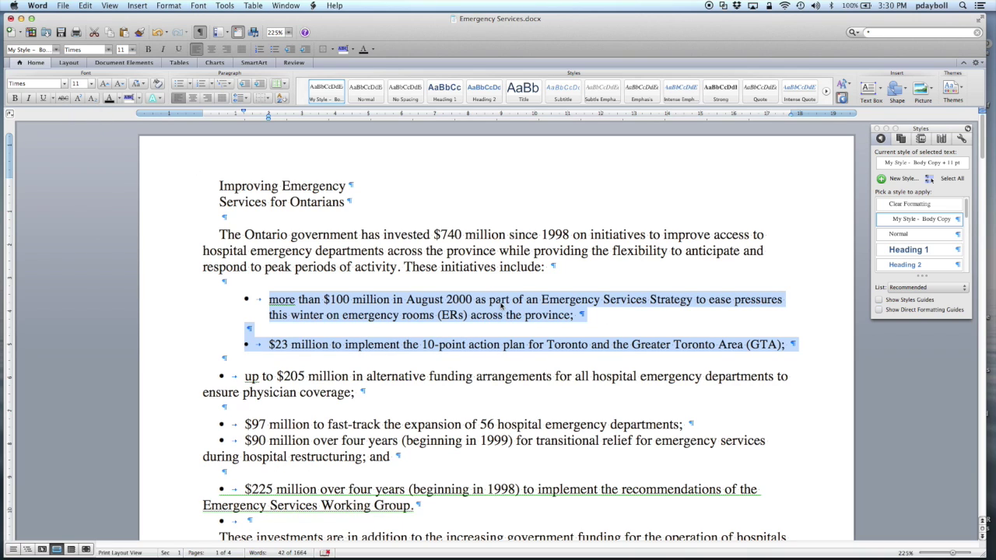
Create a new paragraph style named "My Style - Bullet one" from the formatting of the selected bullets.
{"action": "left_click", "coordinate": [890, 179]}
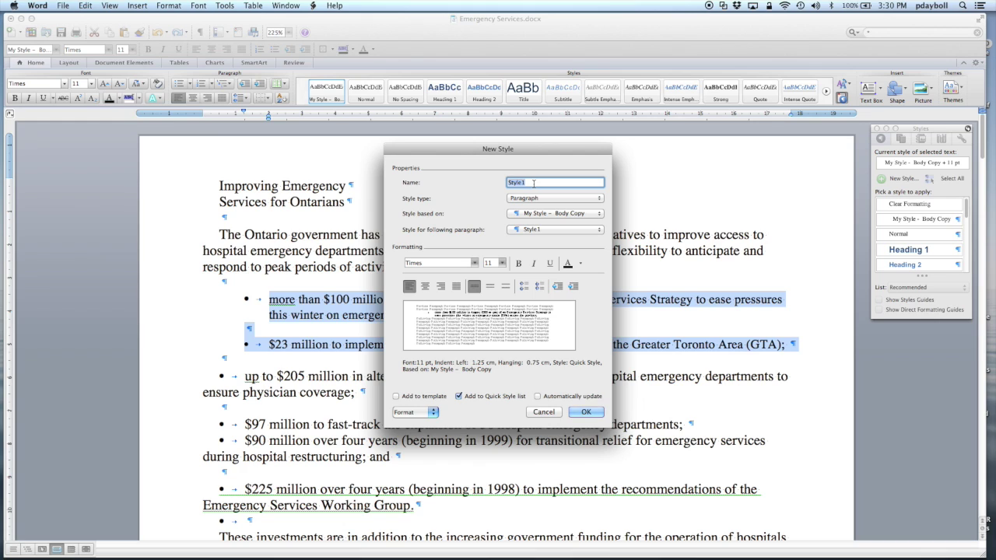
{"action": "type", "text": "My Style - Bullet one"}
{"action": "left_click", "coordinate": [588, 413]}
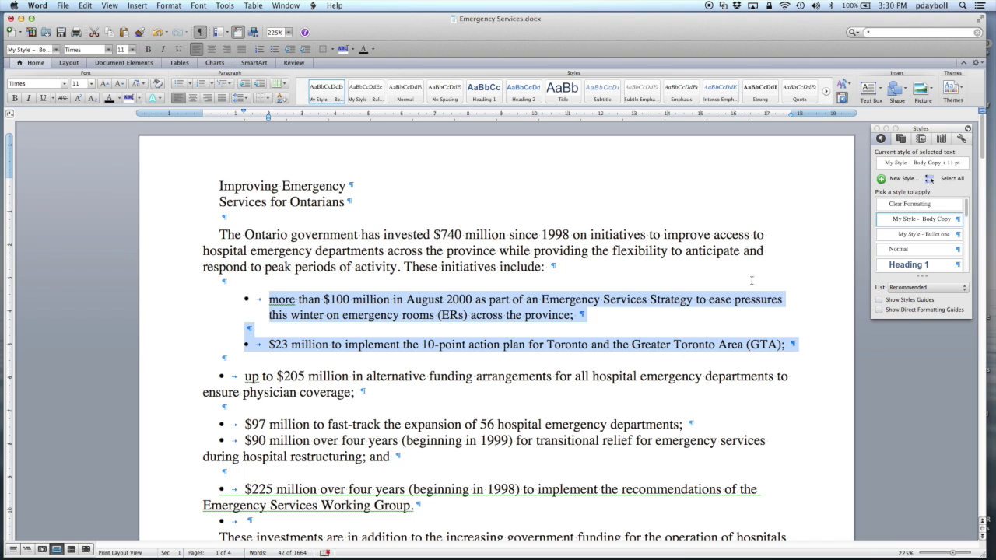
Apply the style "My Style - Bullet one" to the opening bulleted list, from the $100 million item through the $225 million item.
{"action": "scroll", "coordinate": [526, 301], "scroll_direction": "down", "scroll_amount": 3}
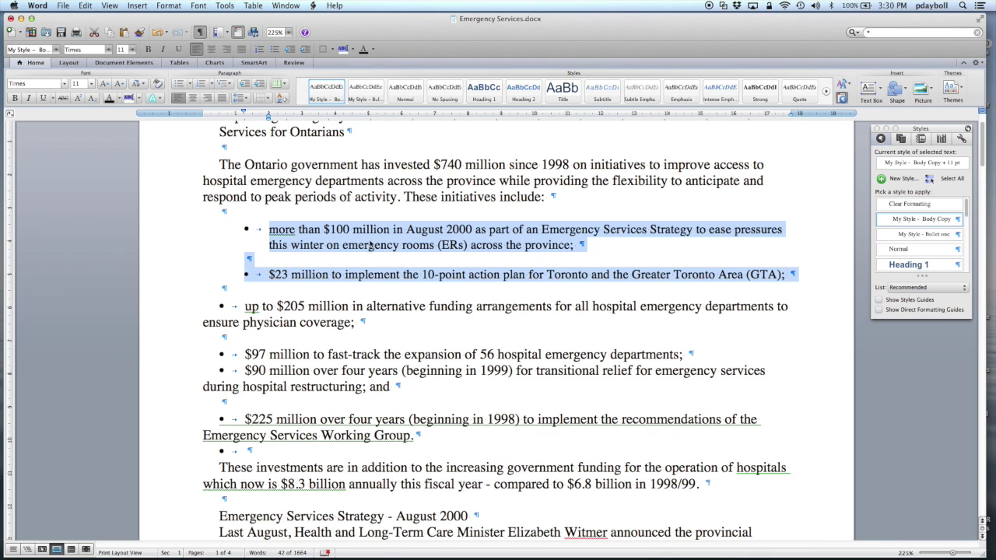
{"action": "left_click", "coordinate": [370, 243]}
{"action": "left_click_drag", "start_coordinate": [298, 229], "coordinate": [385, 436]}
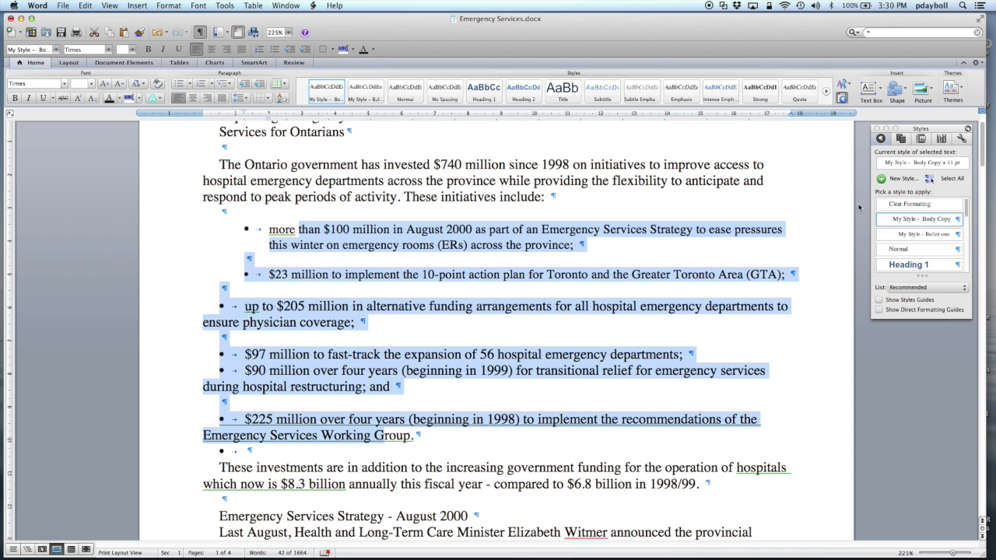
{"action": "left_click", "coordinate": [912, 235]}
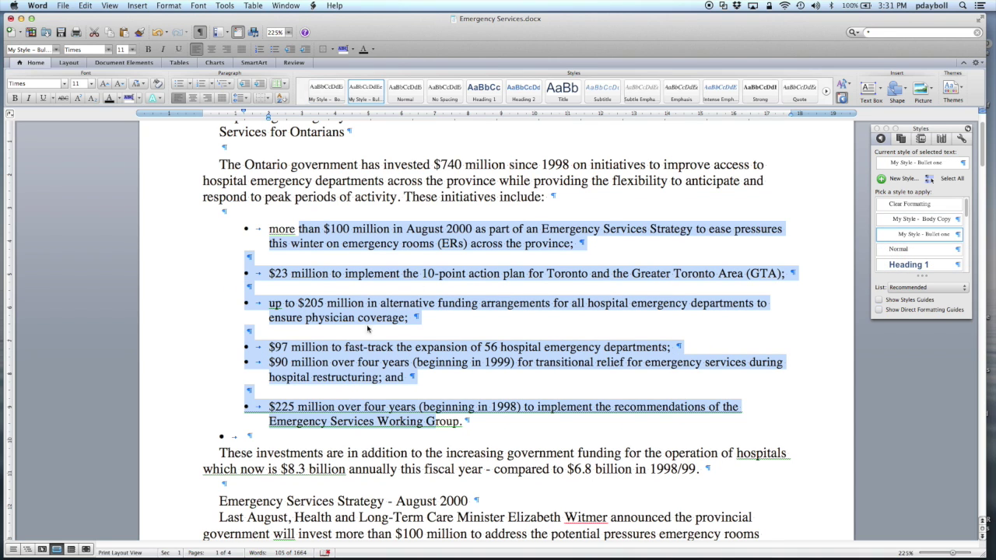
Delete the empty bullet line below the $225 million item.
{"action": "left_click", "coordinate": [247, 436]}
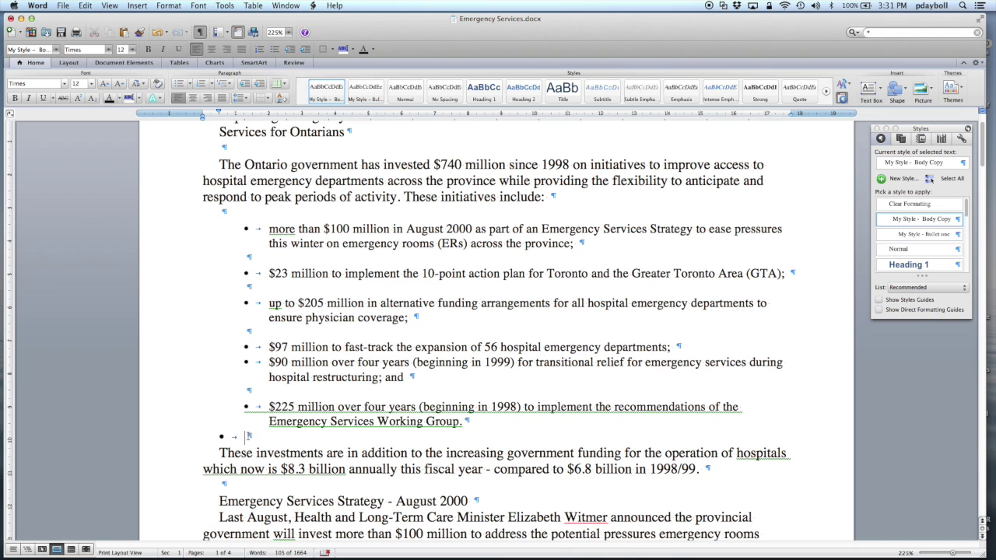
{"action": "key", "text": "BackSpace"}
{"action": "key", "text": "BackSpace"}
{"action": "key", "text": "BackSpace"}
Remove the first-line indent of the line "Emergency Services Strategy - August 2000" and make the words "Emergency Services Strategy" bold Arial.
{"action": "scroll", "coordinate": [249, 436], "scroll_direction": "down", "scroll_amount": 5}
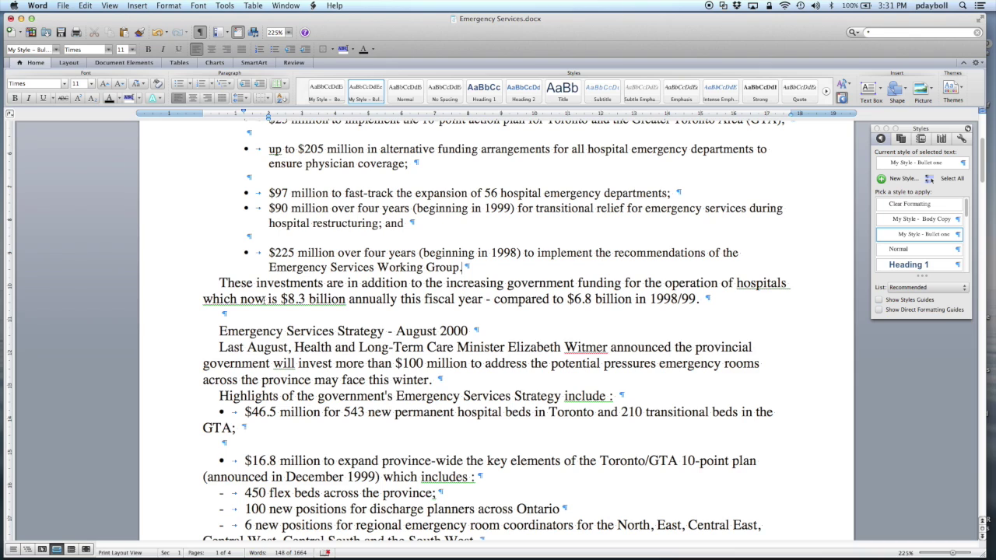
{"action": "left_click_drag", "start_coordinate": [265, 332], "coordinate": [388, 332]}
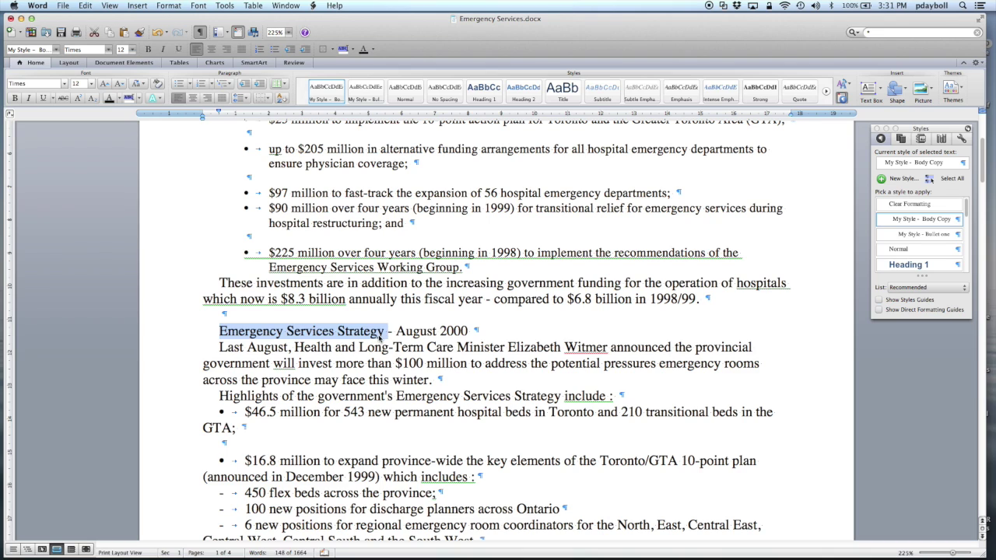
{"action": "left_click_drag", "start_coordinate": [220, 112], "coordinate": [204, 112]}
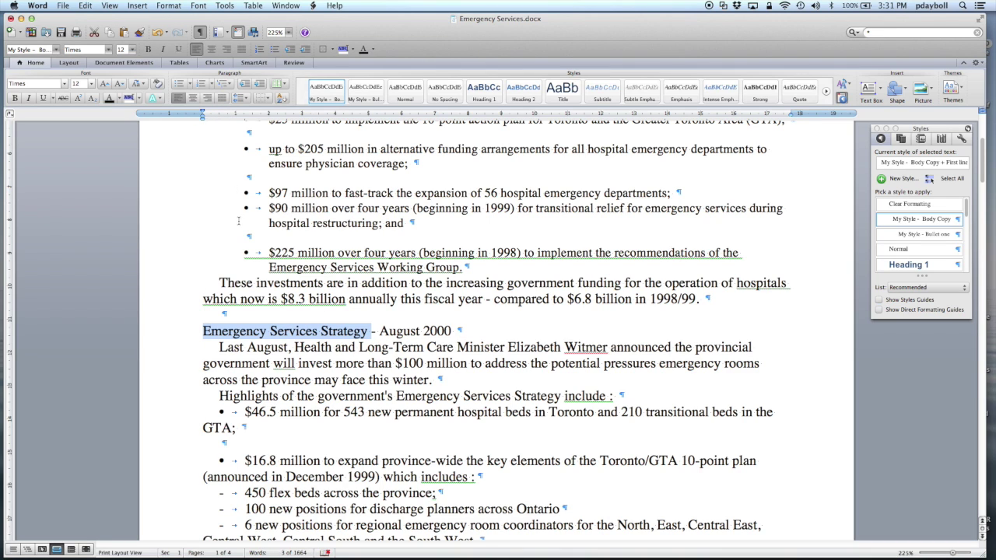
{"action": "mouse_move", "coordinate": [1, 101]}
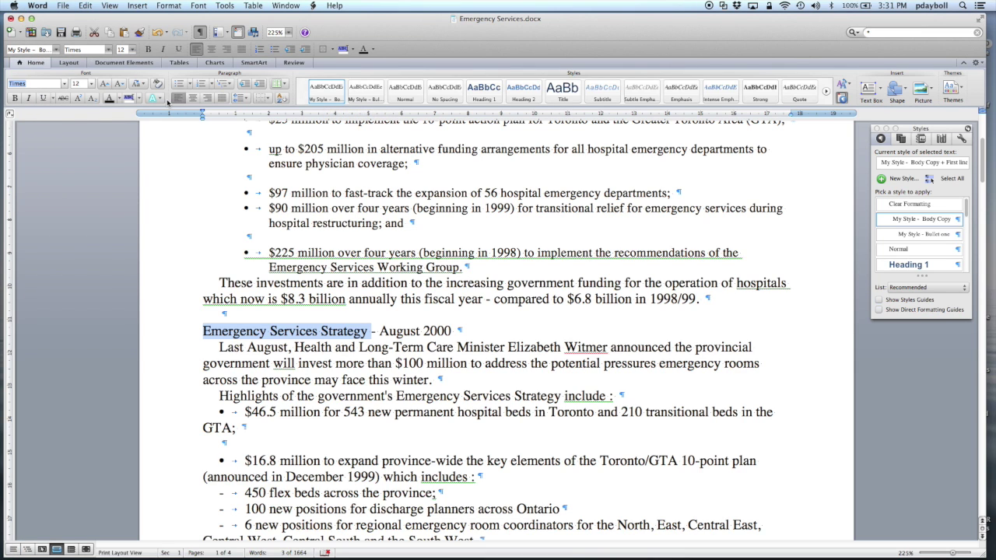
{"action": "type", "text": "Arial"}
{"action": "left_click", "coordinate": [14, 99]}
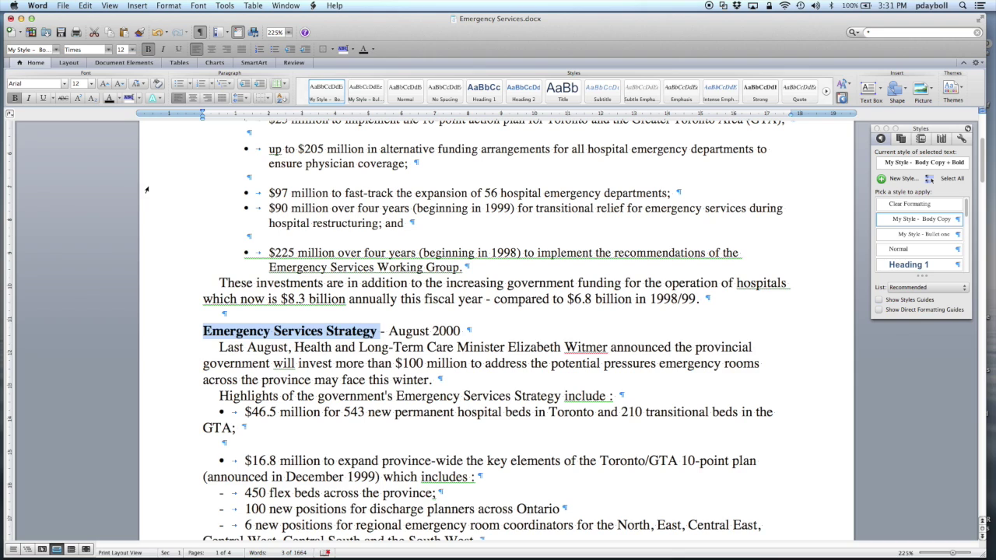
{"action": "key", "text": "Return"}
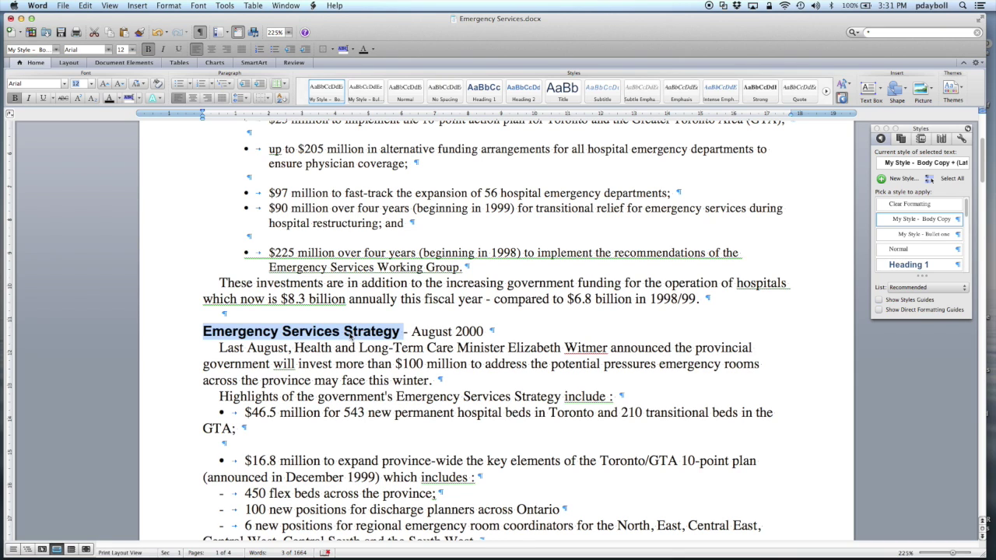
Create a new paragraph style named "My Style – Subhead one" from the selected heading text, based on (no style).
{"action": "left_click", "coordinate": [896, 179]}
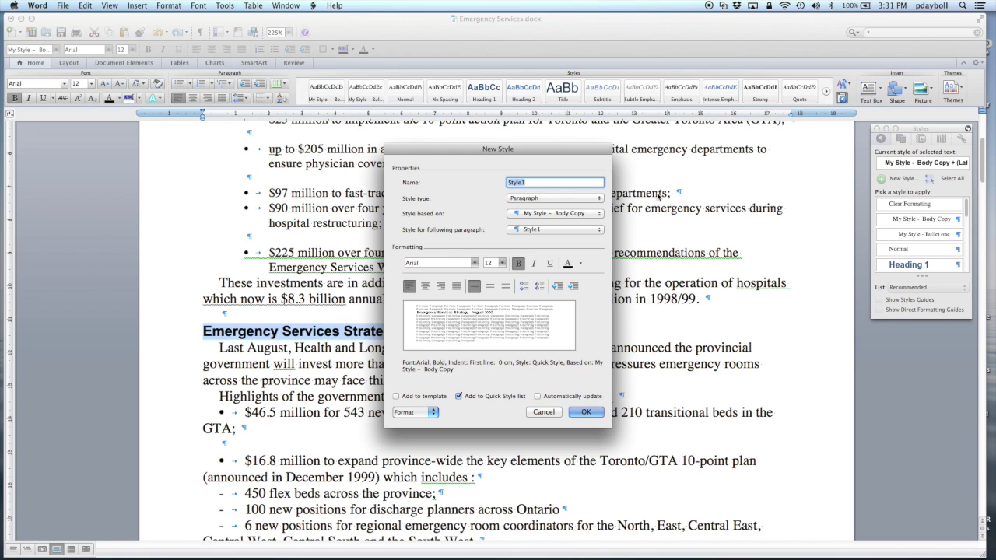
{"action": "type", "text": "My Style – Subhead one"}
{"action": "left_click", "coordinate": [572, 214]}
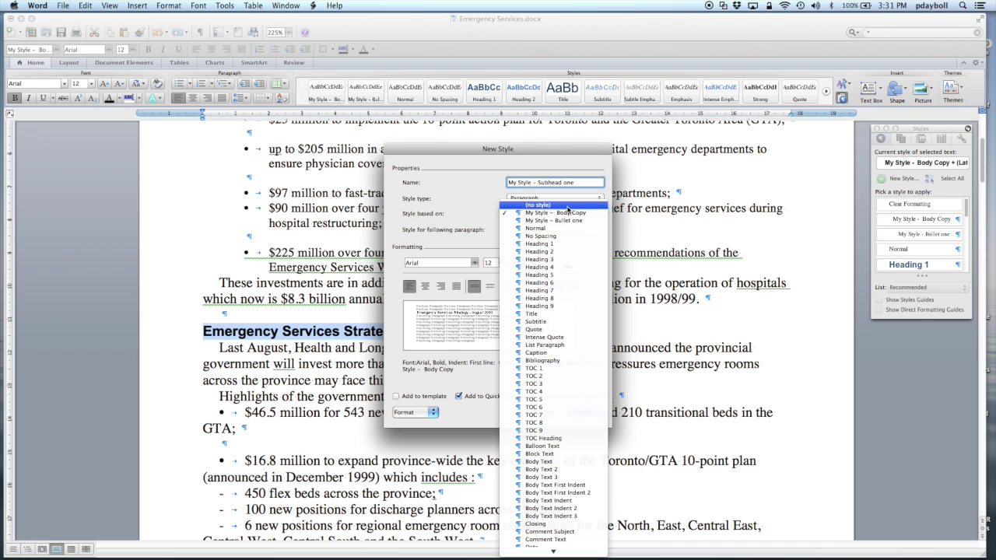
{"action": "left_click", "coordinate": [569, 206]}
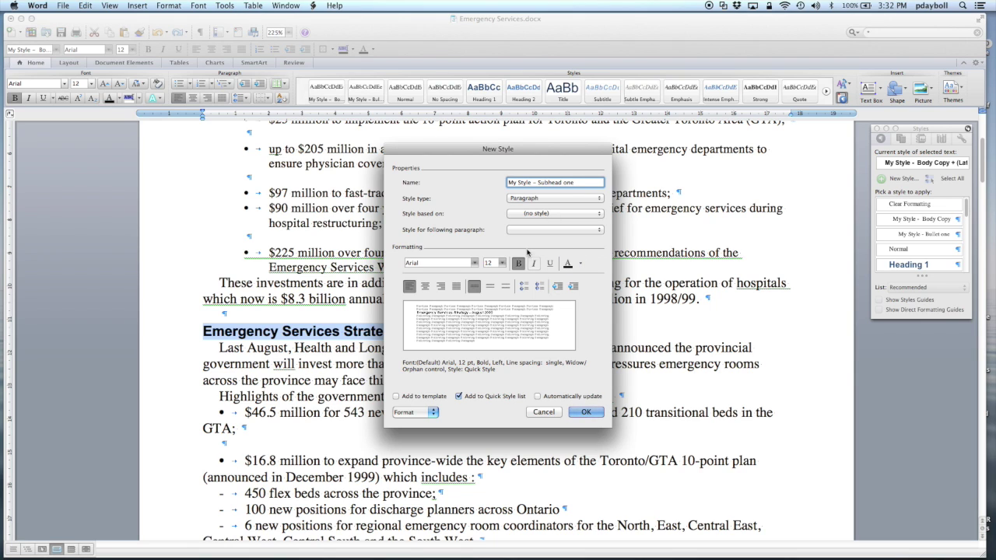
{"action": "left_click", "coordinate": [585, 412]}
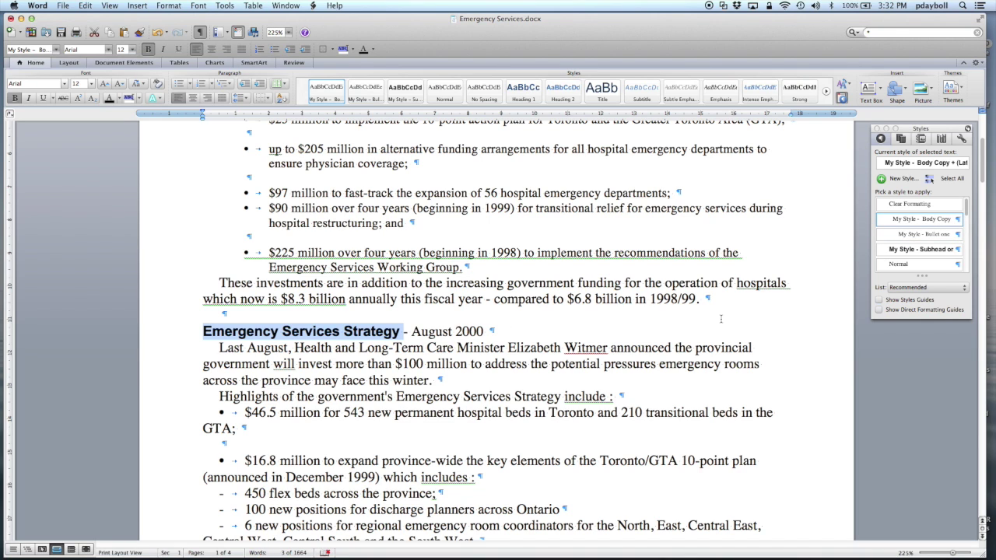
Apply the subhead style to the "Emergency Services Strategy - August 2000" line and the "Highlights of the government's Emergency Services Strategy include" line.
{"action": "left_click", "coordinate": [900, 252]}
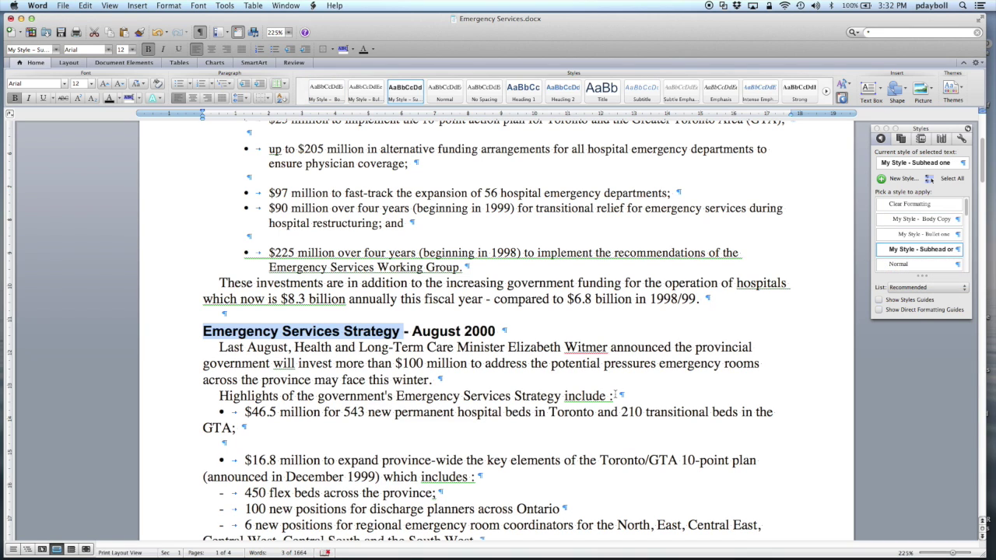
{"action": "left_click_drag", "start_coordinate": [616, 396], "coordinate": [318, 396]}
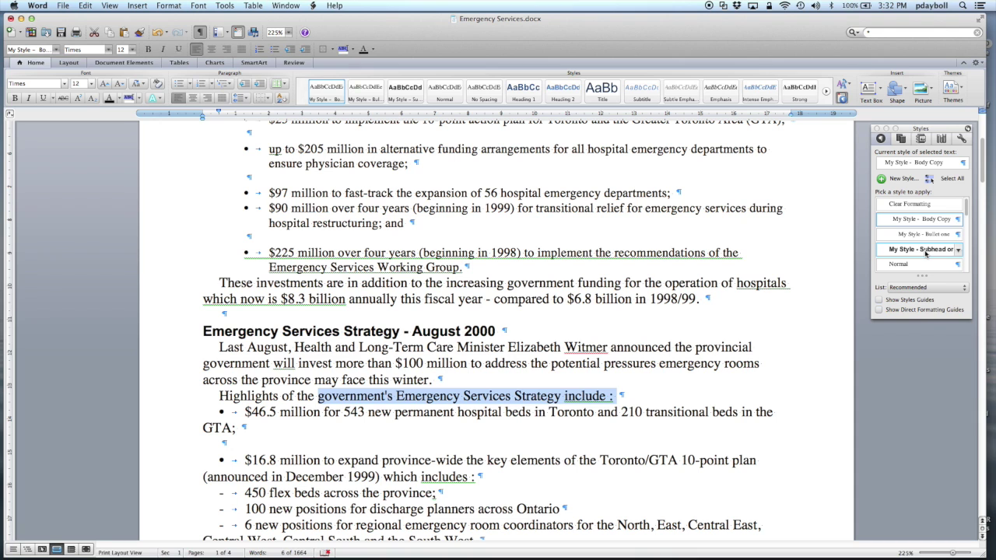
{"action": "left_click", "coordinate": [926, 253]}
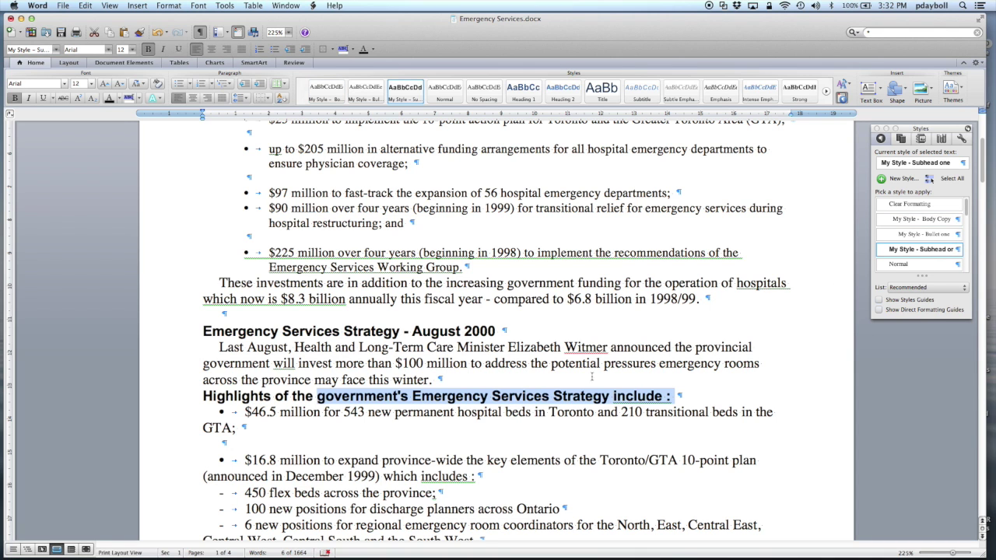
Apply "My Style - Bullet one" to the list under the Highlights subhead, from the $46.5 million item through the public health promotion item.
{"action": "scroll", "coordinate": [559, 405], "scroll_direction": "down", "scroll_amount": 1}
{"action": "scroll", "coordinate": [559, 405], "scroll_direction": "down", "scroll_amount": 12}
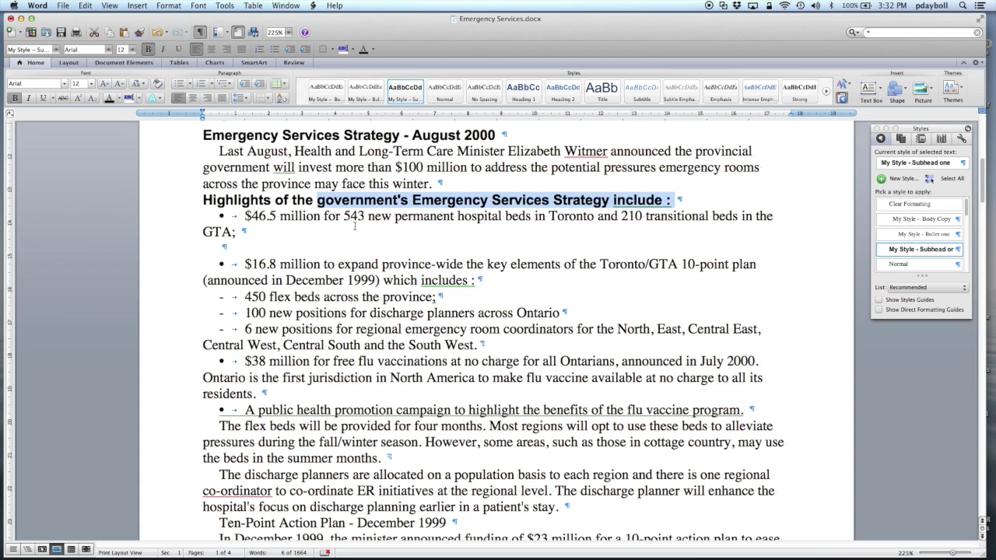
{"action": "mouse_move", "coordinate": [365, 215]}
{"action": "left_mouse_down"}
{"action": "mouse_move", "coordinate": [382, 409]}
{"action": "mouse_move", "coordinate": [395, 410]}
{"action": "left_mouse_up"}
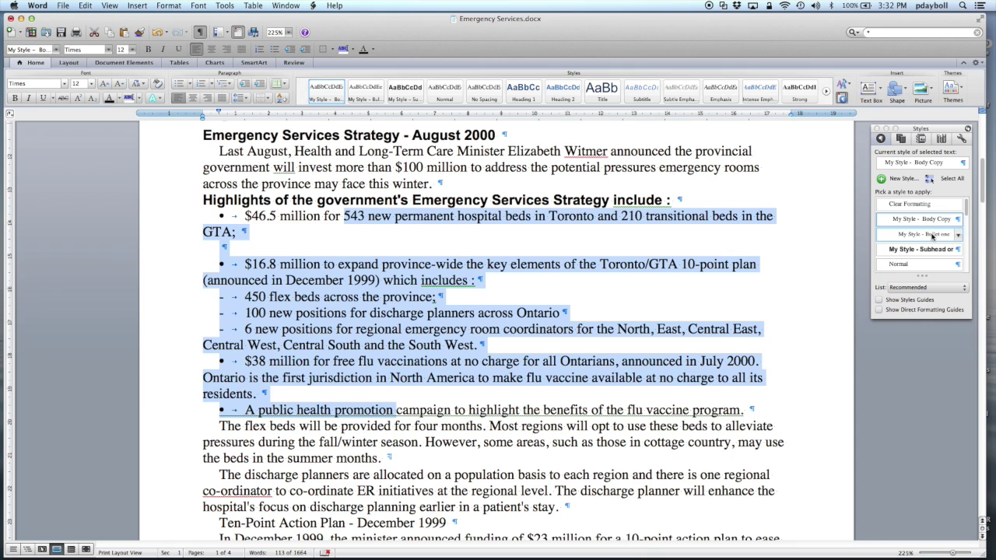
{"action": "left_click", "coordinate": [932, 235]}
Indent the dash items "450 flex beds" and "100 new positions" to 3 cm left with a 0.5 cm hanging indent.
{"action": "left_click", "coordinate": [316, 275]}
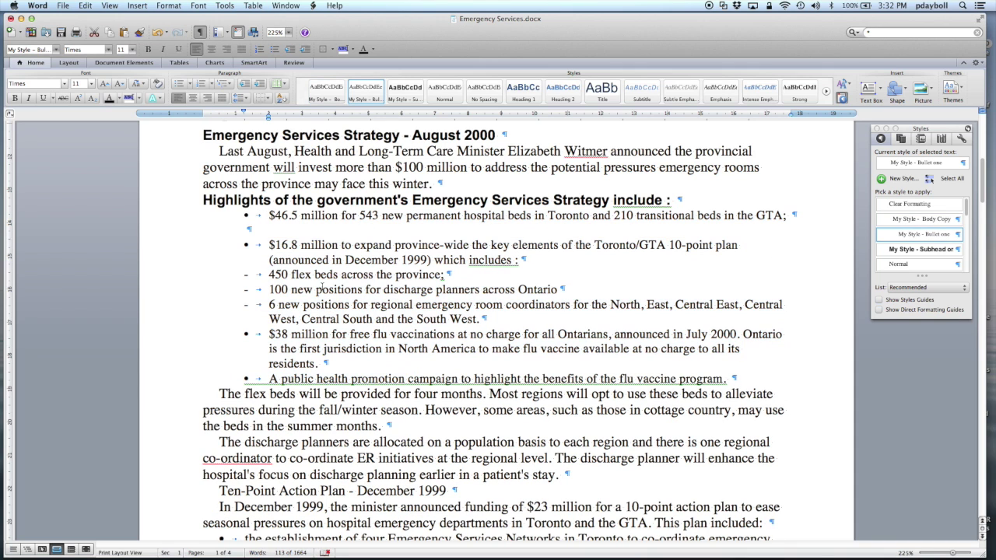
{"action": "left_click_drag", "start_coordinate": [316, 276], "coordinate": [319, 319]}
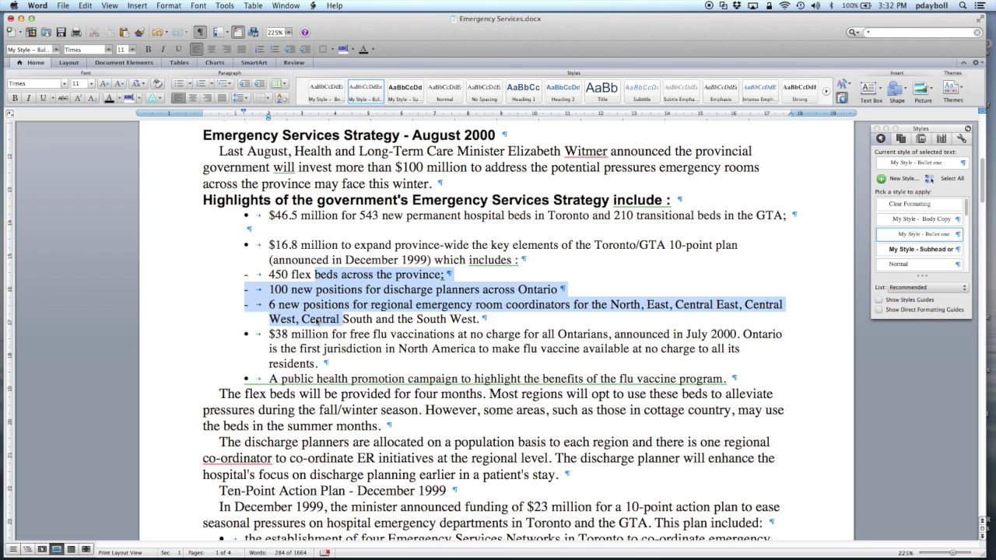
{"action": "left_click", "coordinate": [305, 289]}
{"action": "left_click", "coordinate": [306, 276], "text": "shift"}
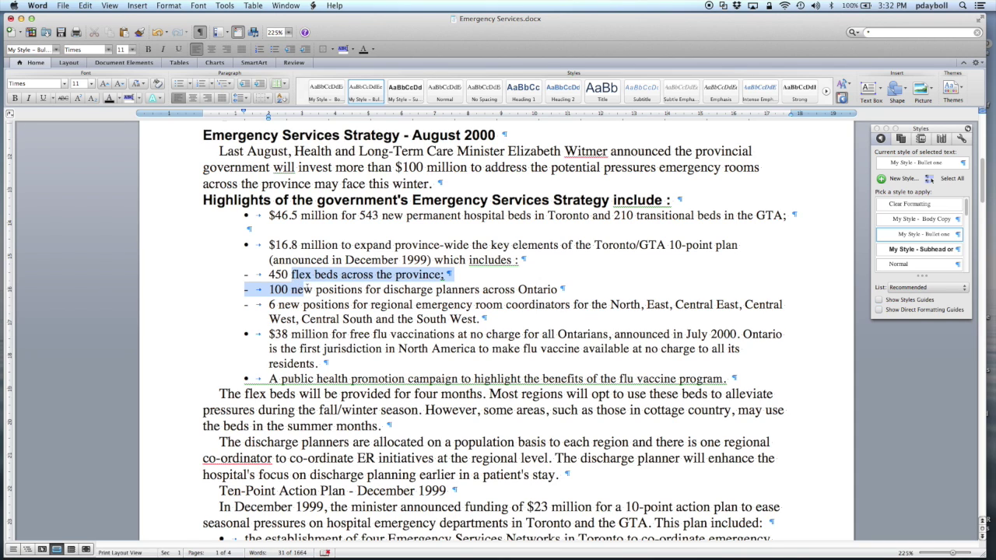
{"action": "left_click_drag", "start_coordinate": [270, 120], "coordinate": [317, 121]}
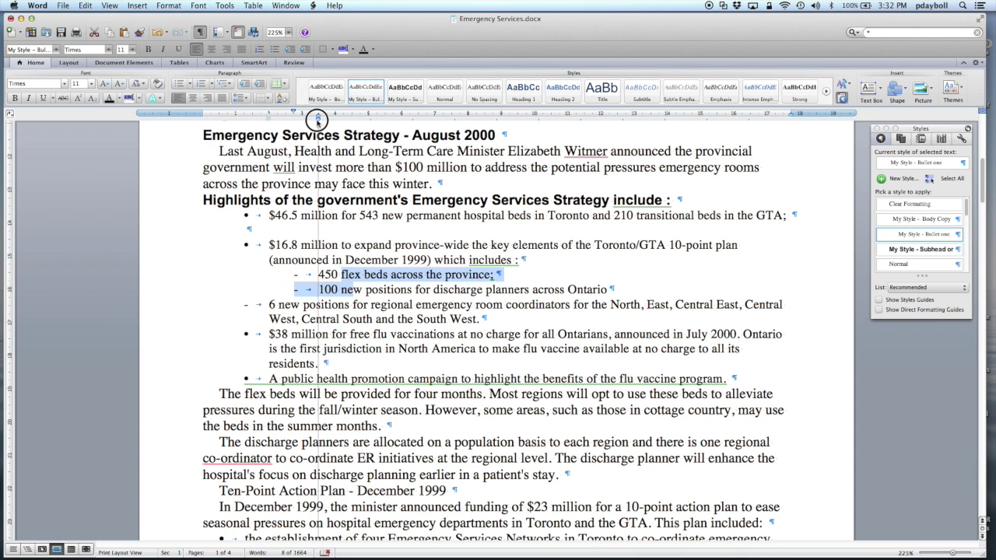
{"action": "left_click_drag", "start_coordinate": [318, 119], "coordinate": [301, 111]}
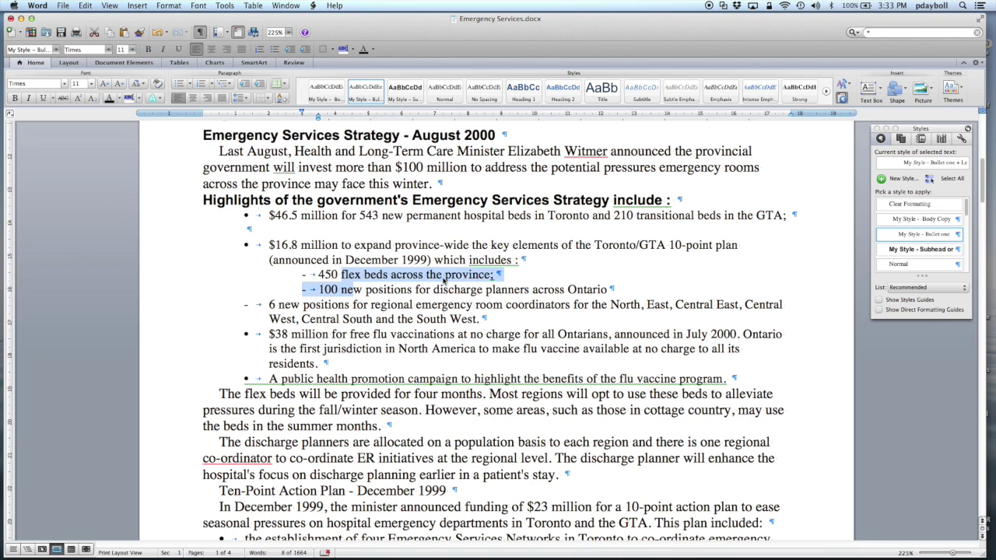
Create a new paragraph style from the indented dash items, with a name beginning "My Style".
{"action": "left_click", "coordinate": [899, 180]}
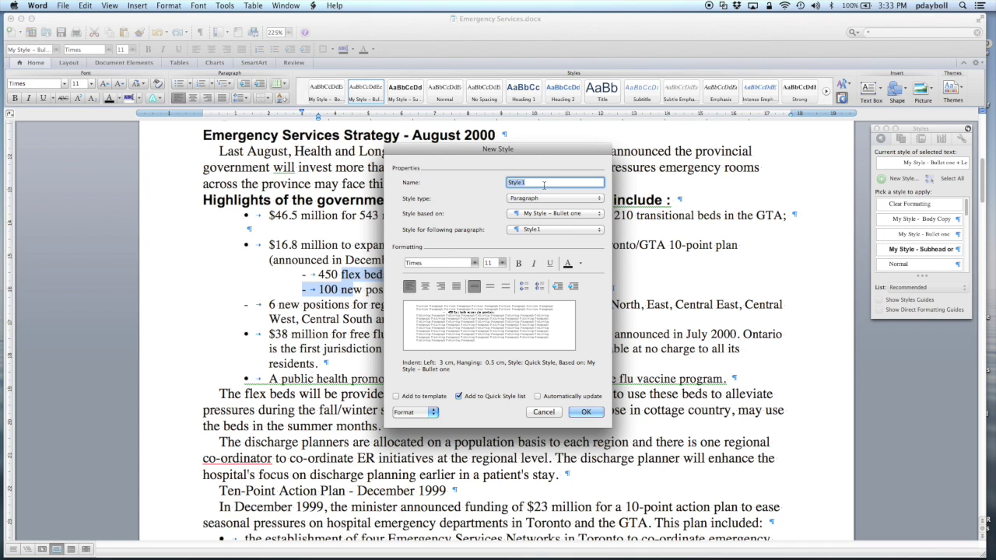
{"action": "type", "text": "My Style"}
{"action": "left_click", "coordinate": [585, 412]}
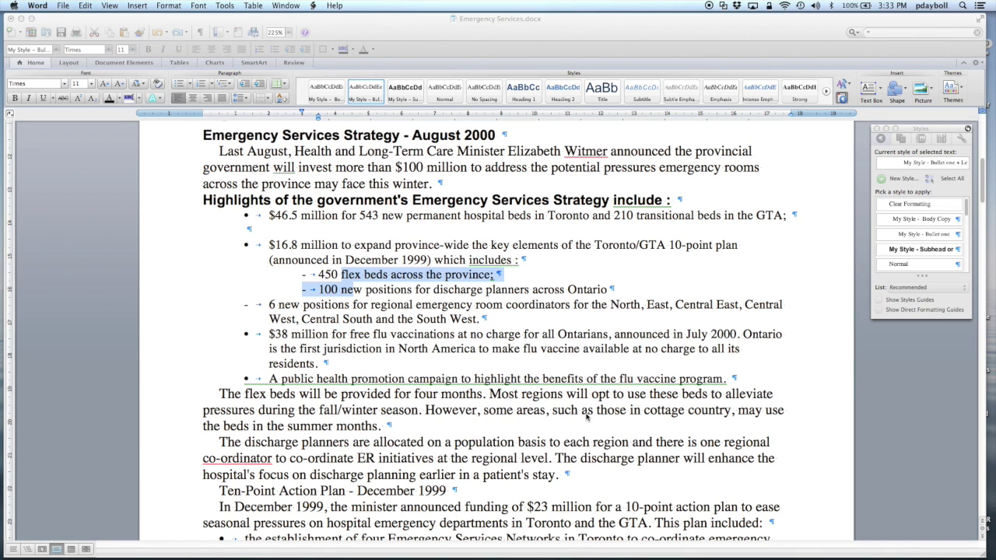
Apply "My Style - Bullet two" to the three dash items from "450 flex beds" through "6 new positions for regional emergency room coordinators".
{"action": "left_click", "coordinate": [387, 278]}
{"action": "left_click_drag", "start_coordinate": [387, 276], "coordinate": [398, 319]}
{"action": "left_click", "coordinate": [926, 249]}
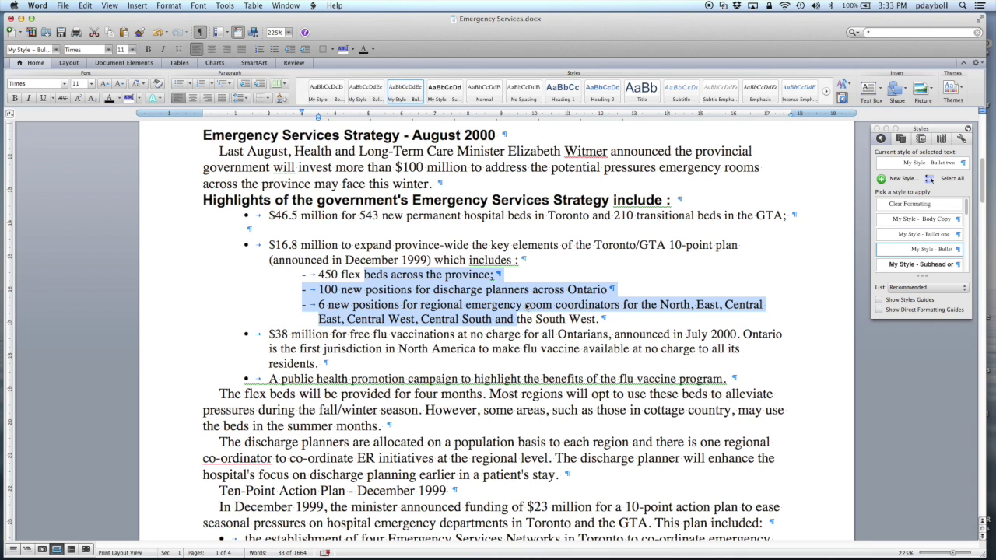
Apply "My Style - Subhead one" to the "Ten-Point Action Plan - December 1999" line.
{"action": "scroll", "coordinate": [525, 306], "scroll_direction": "down", "scroll_amount": 5}
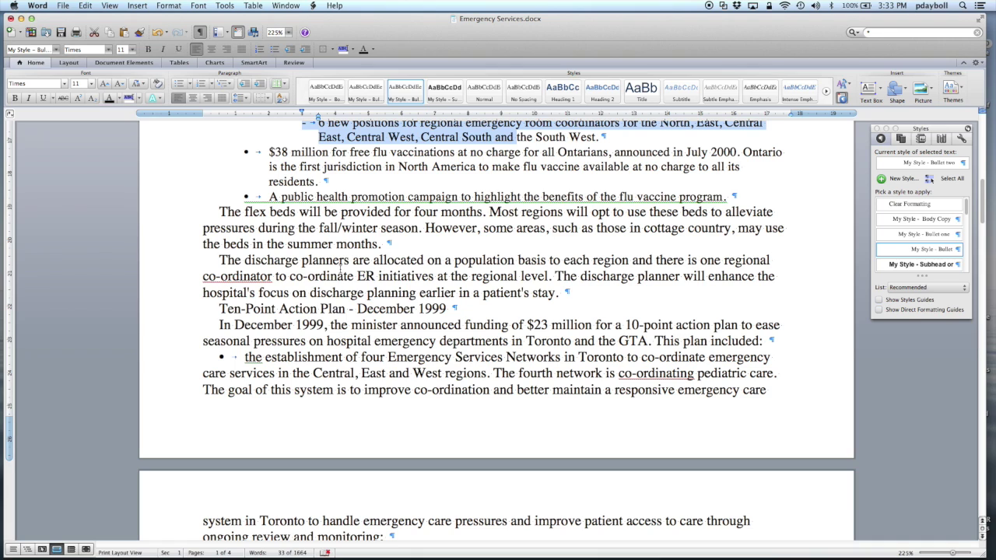
{"action": "scroll", "coordinate": [340, 268], "scroll_direction": "down", "scroll_amount": 1}
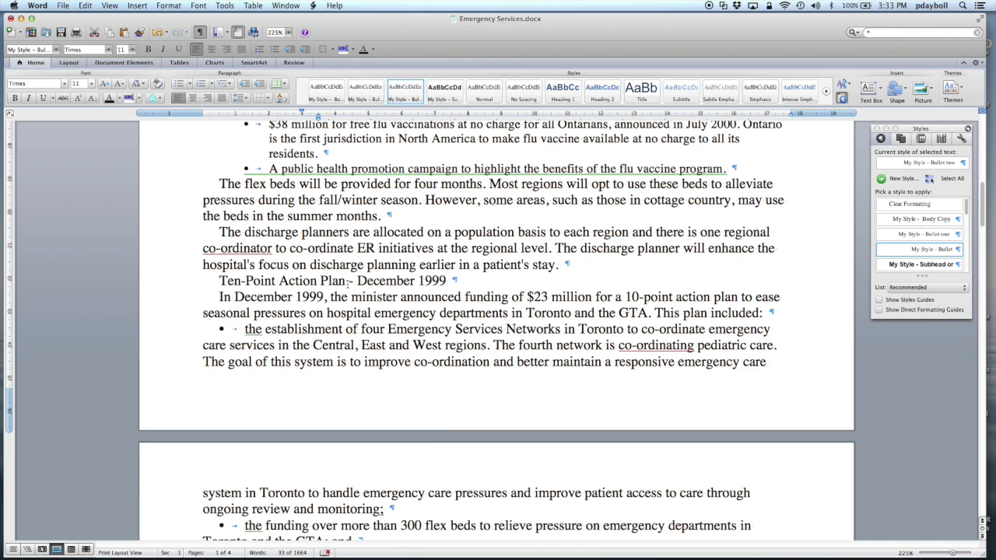
{"action": "double_click", "coordinate": [333, 281]}
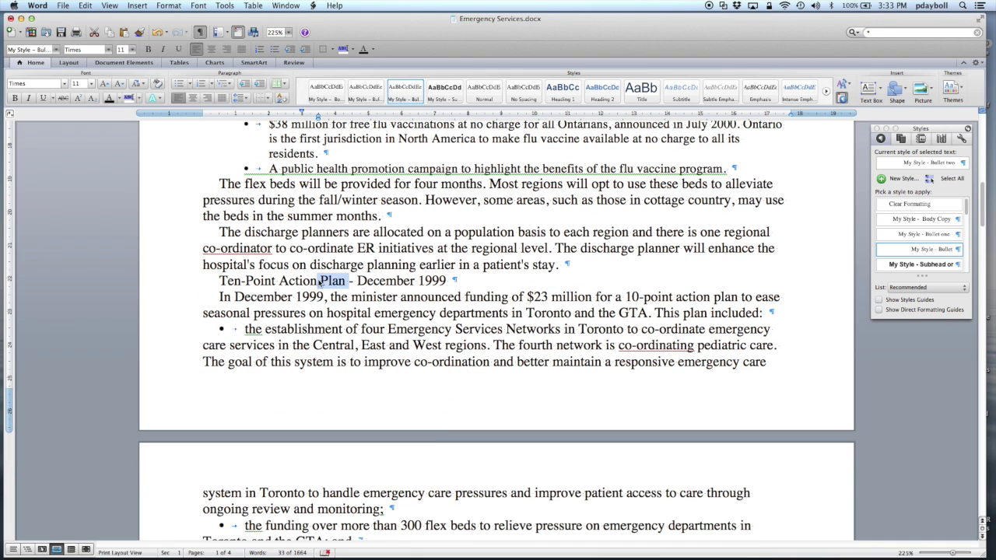
{"action": "left_click", "coordinate": [923, 264]}
Apply "My Style - Bullet one" to the three bulleted items under the Ten-Point Action Plan subhead.
{"action": "scroll", "coordinate": [313, 284], "scroll_direction": "down", "scroll_amount": 5}
{"action": "left_click_drag", "start_coordinate": [293, 191], "coordinate": [300, 403]}
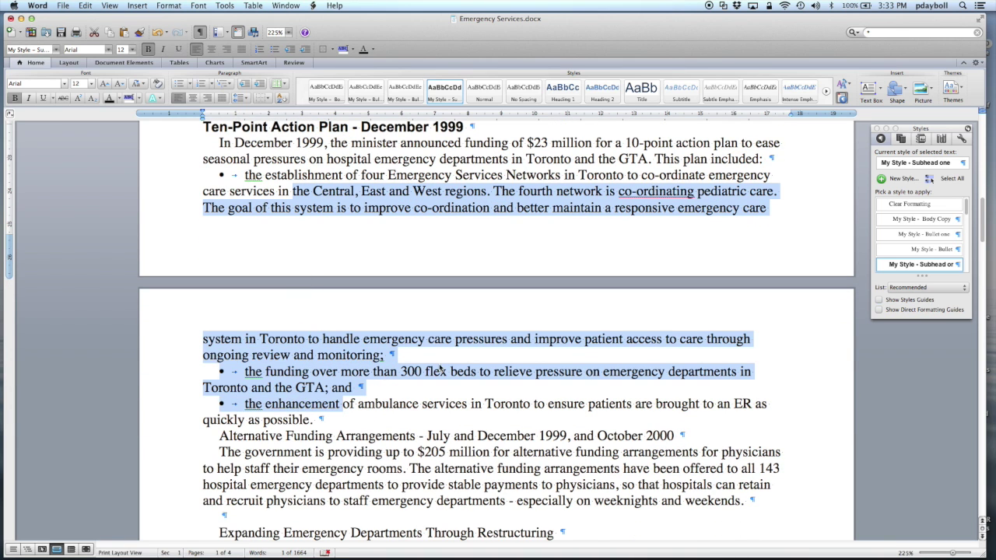
{"action": "left_click", "coordinate": [928, 235]}
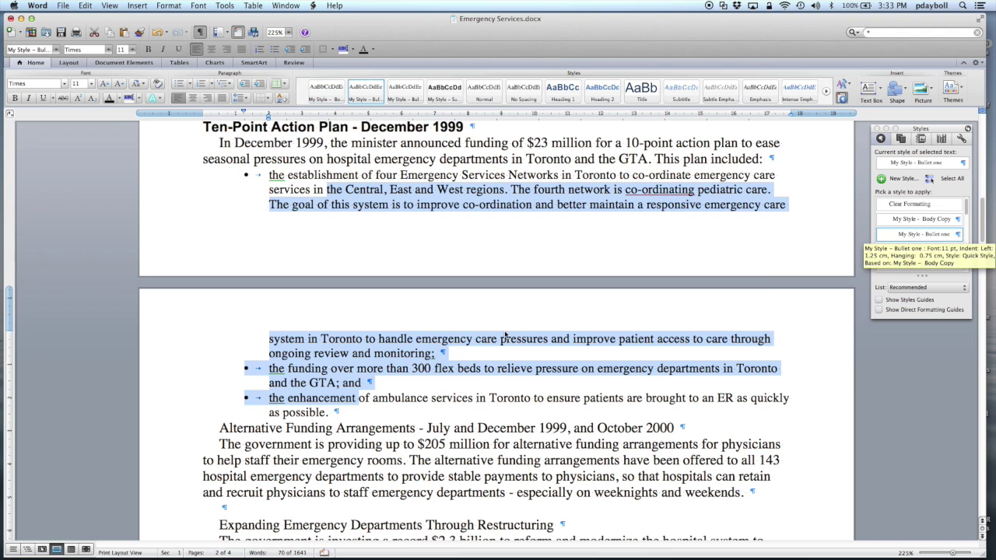
Apply "My Style - Subhead one" to the "Alternative Funding Arrangements" and "Expanding Emergency Departments Through Restructuring" lines.
{"action": "scroll", "coordinate": [507, 331], "scroll_direction": "down", "scroll_amount": 5}
{"action": "left_click_drag", "start_coordinate": [500, 260], "coordinate": [478, 260]}
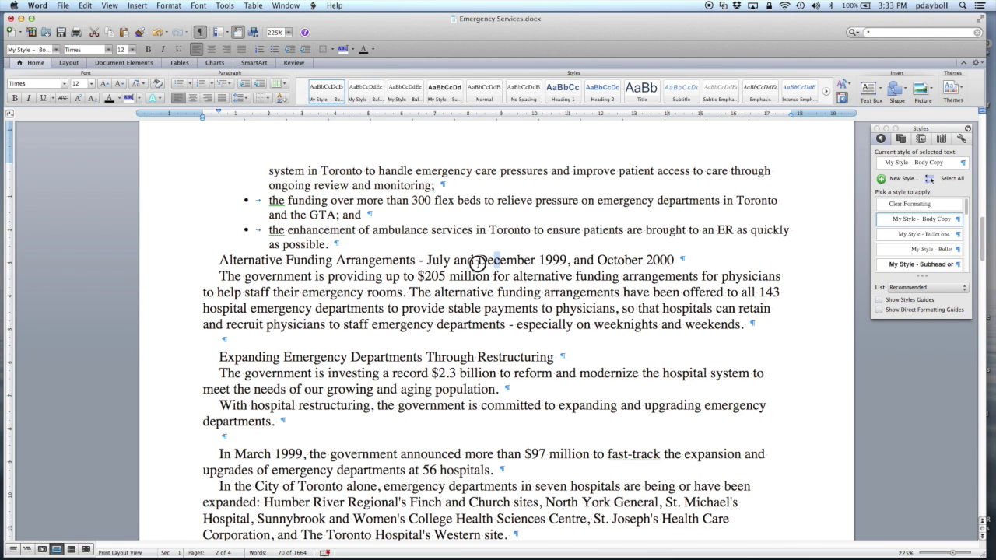
{"action": "left_click", "coordinate": [913, 267]}
{"action": "left_click", "coordinate": [314, 358]}
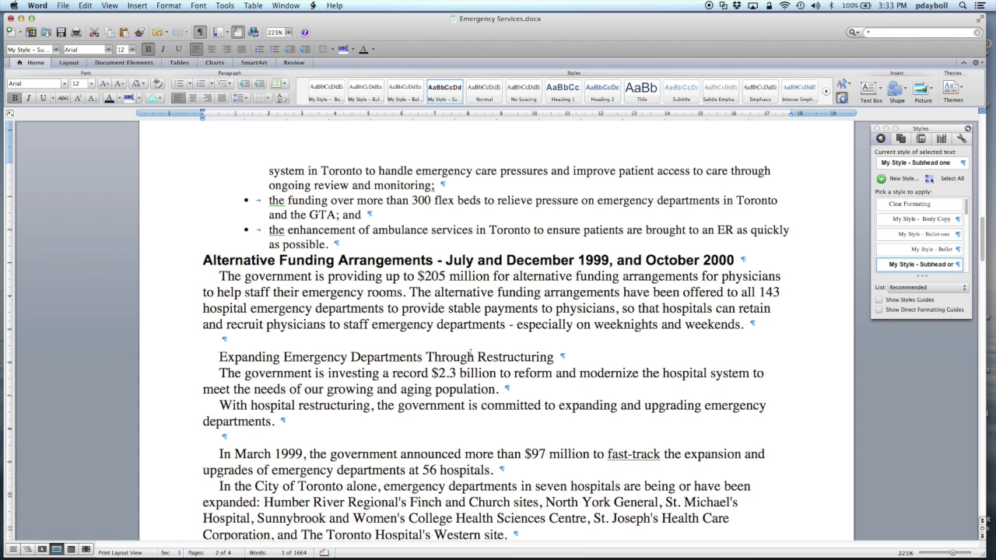
{"action": "left_click", "coordinate": [895, 266]}
Apply "My Style - Bullet one" to the $16.5 million through $5 million items and "My Style - Subhead one" to "Emergency Services Working Group - April 1998".
{"action": "scroll", "coordinate": [394, 382], "scroll_direction": "down", "scroll_amount": 1}
{"action": "scroll", "coordinate": [394, 381], "scroll_direction": "down", "scroll_amount": 3}
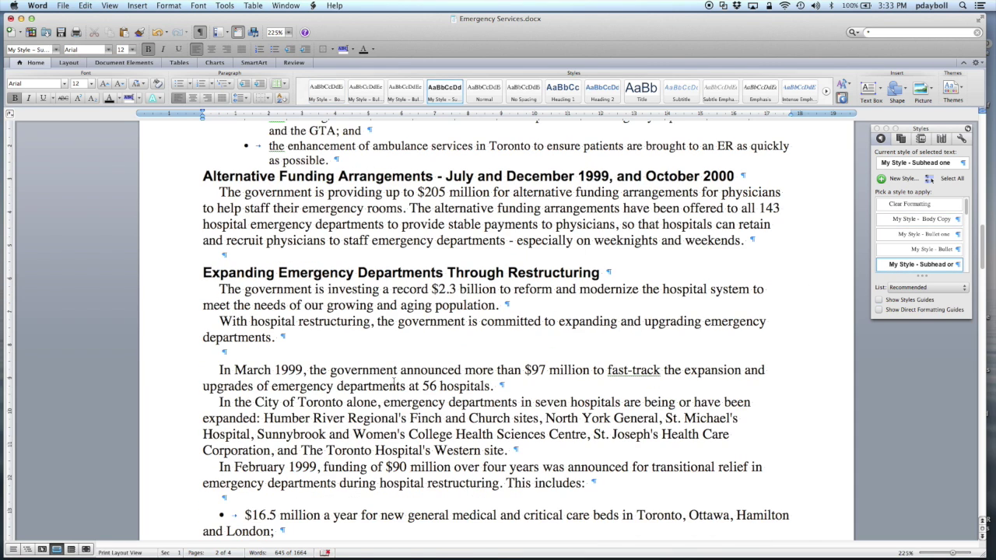
{"action": "scroll", "coordinate": [394, 381], "scroll_direction": "down", "scroll_amount": 14}
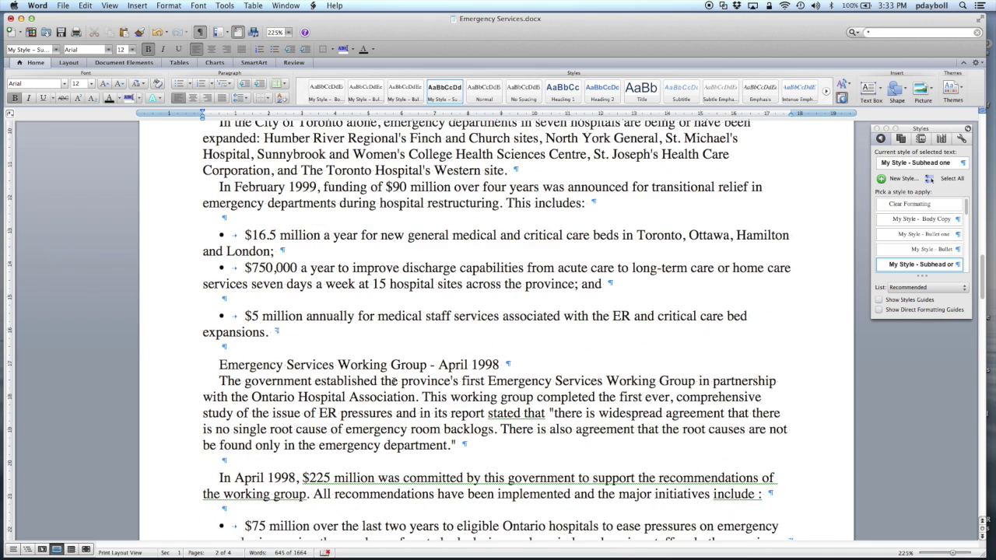
{"action": "left_click_drag", "start_coordinate": [282, 181], "coordinate": [281, 277]}
{"action": "left_click", "coordinate": [941, 236]}
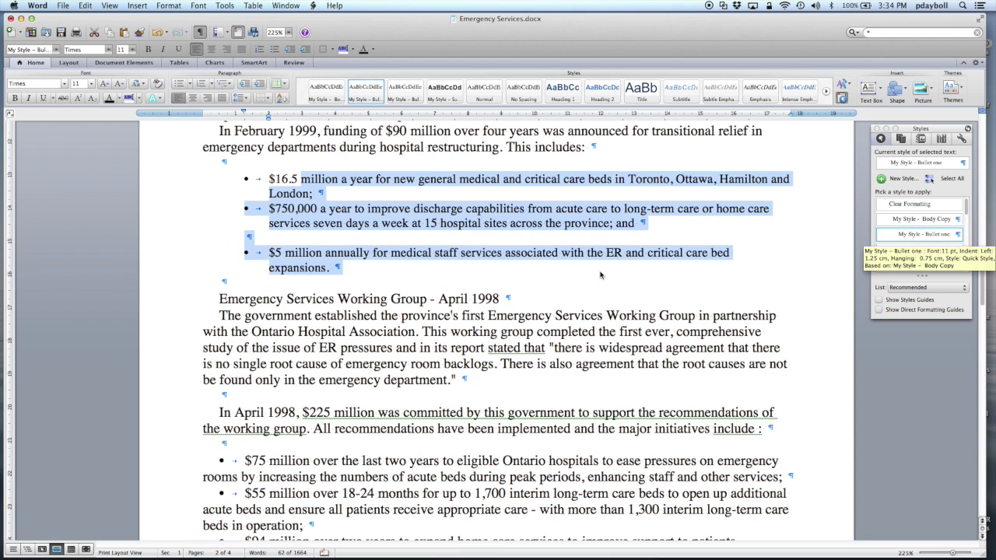
{"action": "left_click_drag", "start_coordinate": [448, 298], "coordinate": [501, 298]}
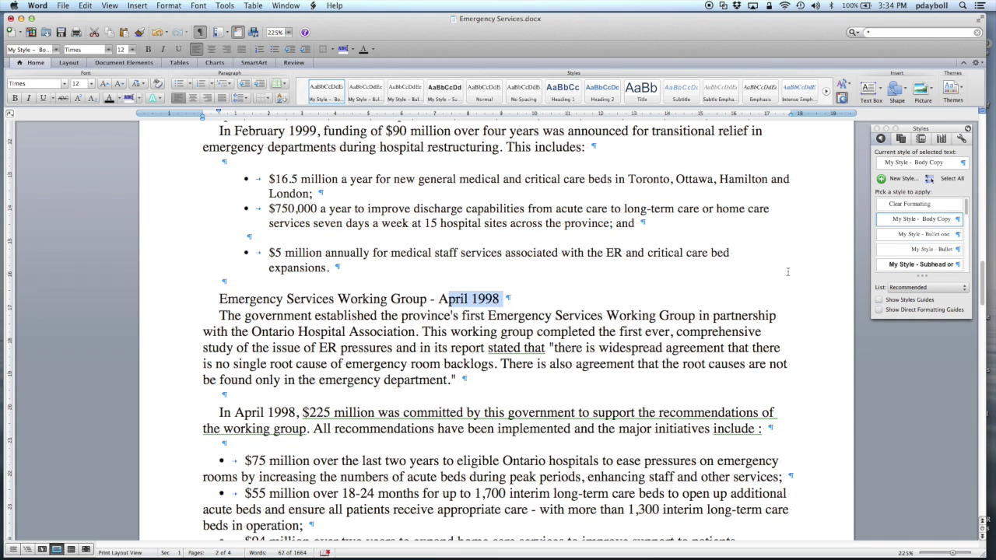
{"action": "left_click", "coordinate": [899, 265]}
Apply "My Style - Bullet one" to the list from the $75 million item through the "new standards" item.
{"action": "scroll", "coordinate": [261, 415], "scroll_direction": "down", "scroll_amount": 5}
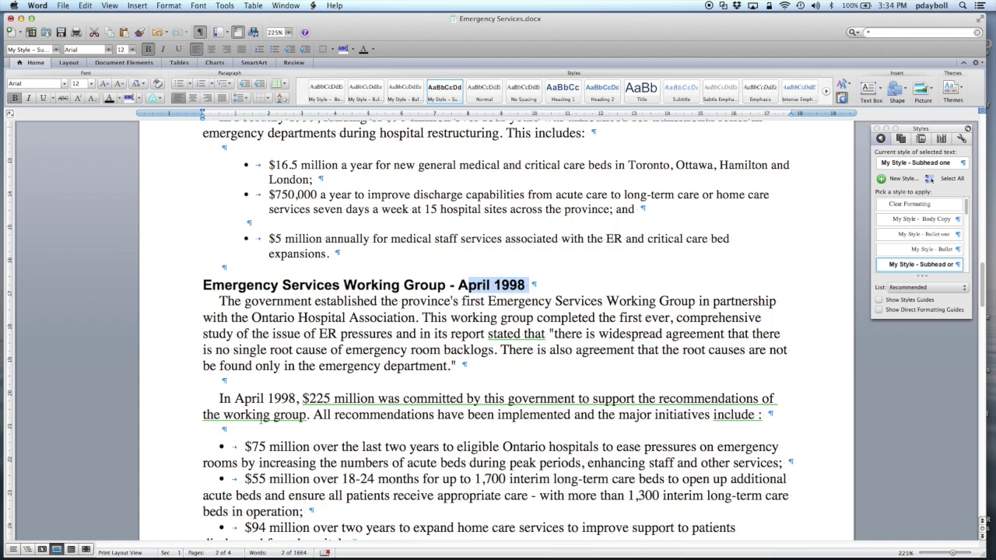
{"action": "left_click", "coordinate": [273, 302]}
{"action": "left_click_drag", "start_coordinate": [273, 301], "coordinate": [290, 454]}
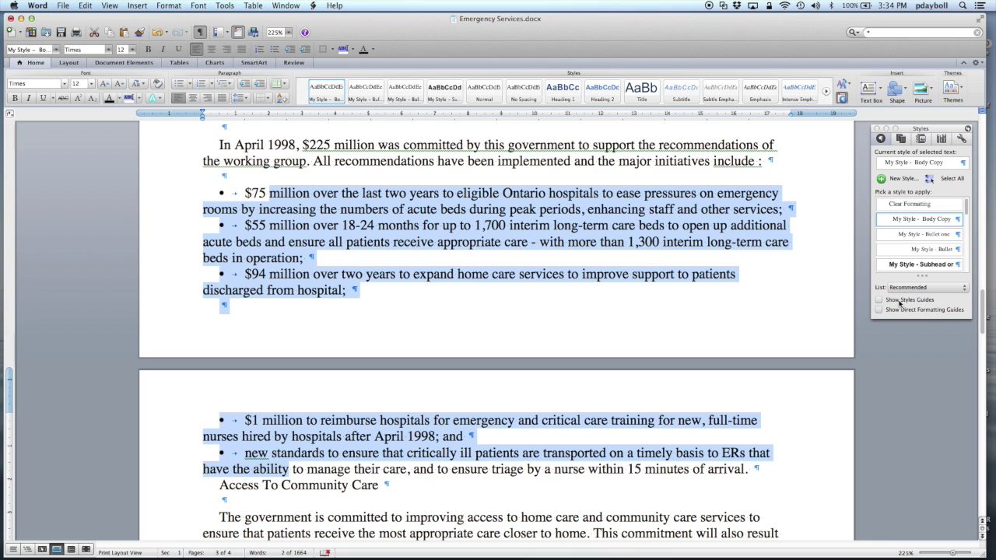
{"action": "left_click", "coordinate": [918, 234]}
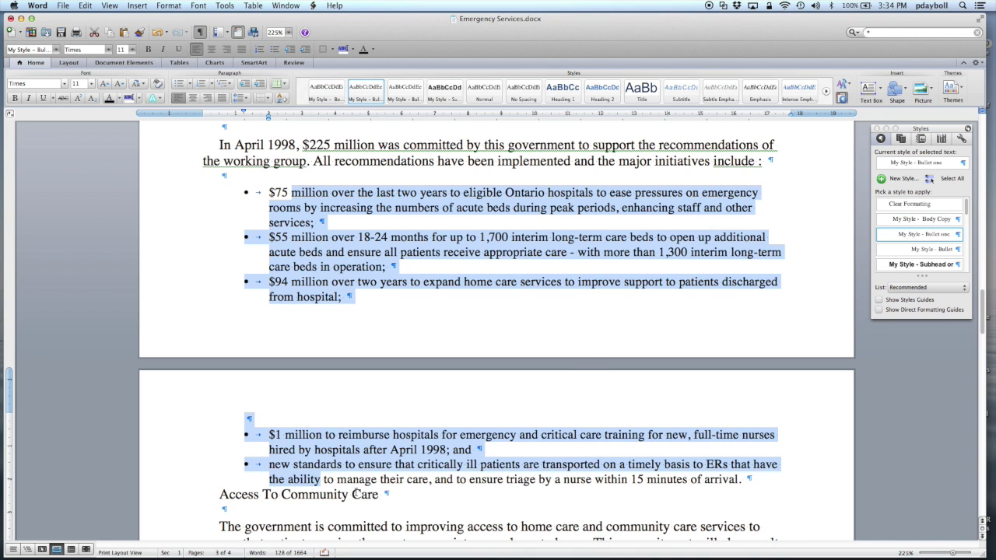
Apply "My Style - Subhead one" to the "Access To Community Care", "Update on Emergency Services Initiatives" and "Ministry of Health Initiatives" lines.
{"action": "left_click_drag", "start_coordinate": [329, 496], "coordinate": [370, 493]}
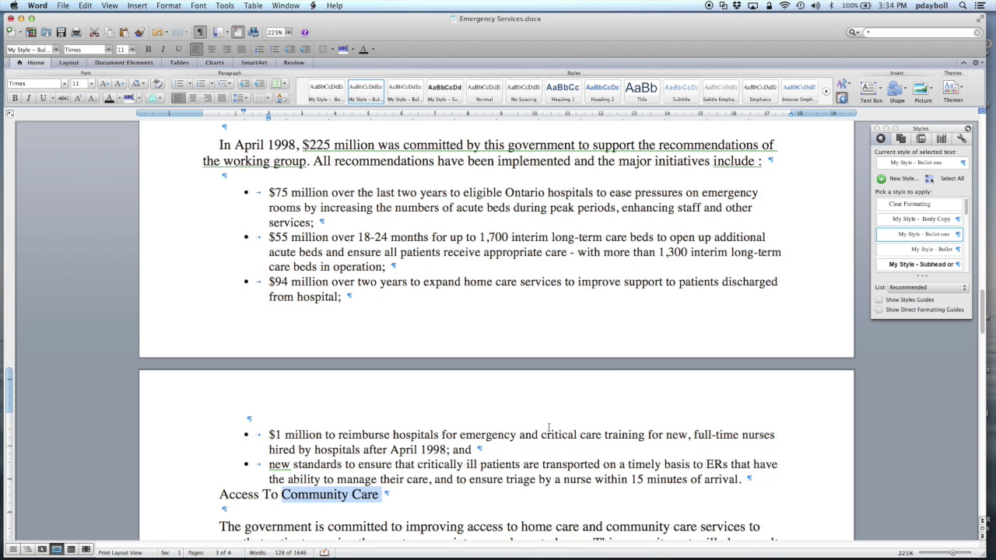
{"action": "left_click", "coordinate": [934, 265]}
{"action": "scroll", "coordinate": [625, 374], "scroll_direction": "down", "scroll_amount": 5}
{"action": "scroll", "coordinate": [625, 374], "scroll_direction": "down", "scroll_amount": 5}
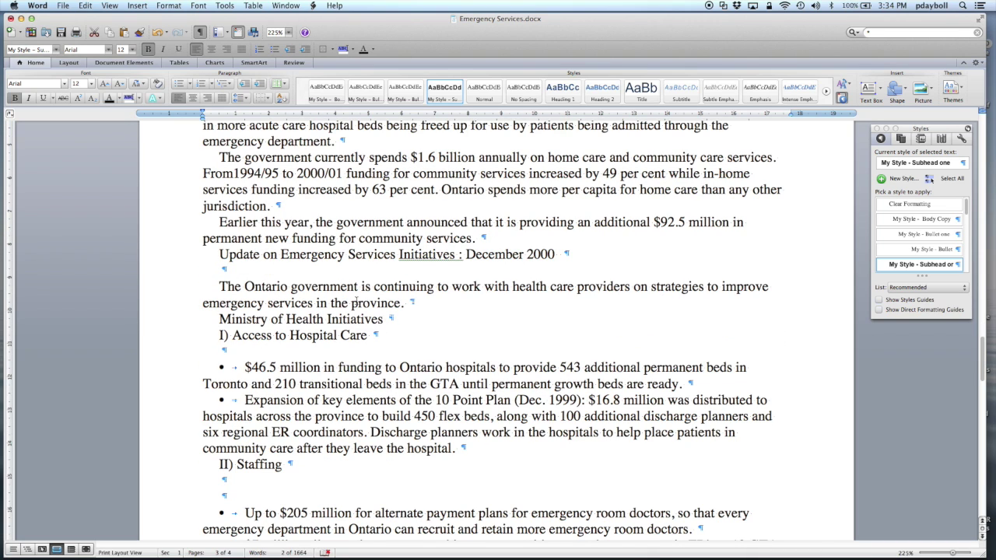
{"action": "left_click_drag", "start_coordinate": [362, 254], "coordinate": [282, 254]}
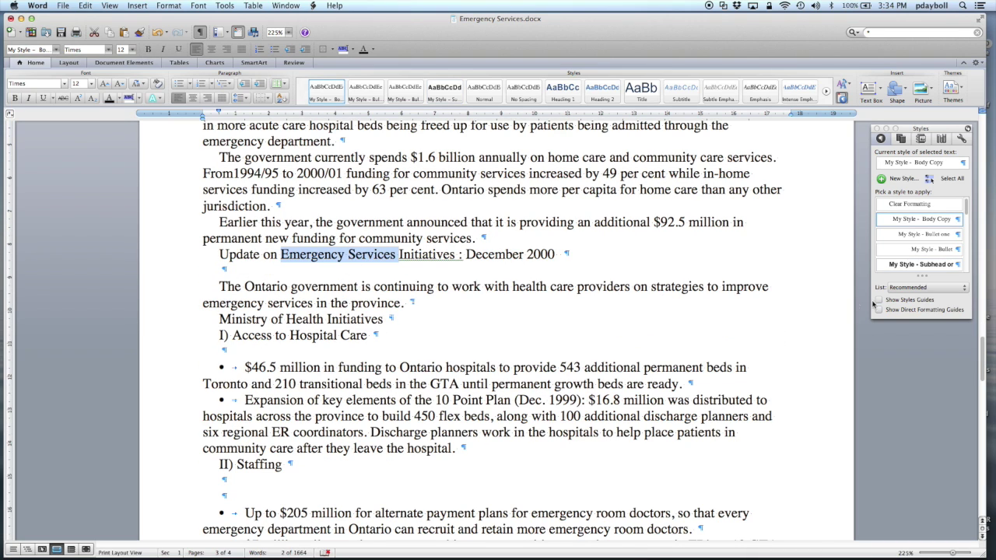
{"action": "left_click", "coordinate": [909, 267]}
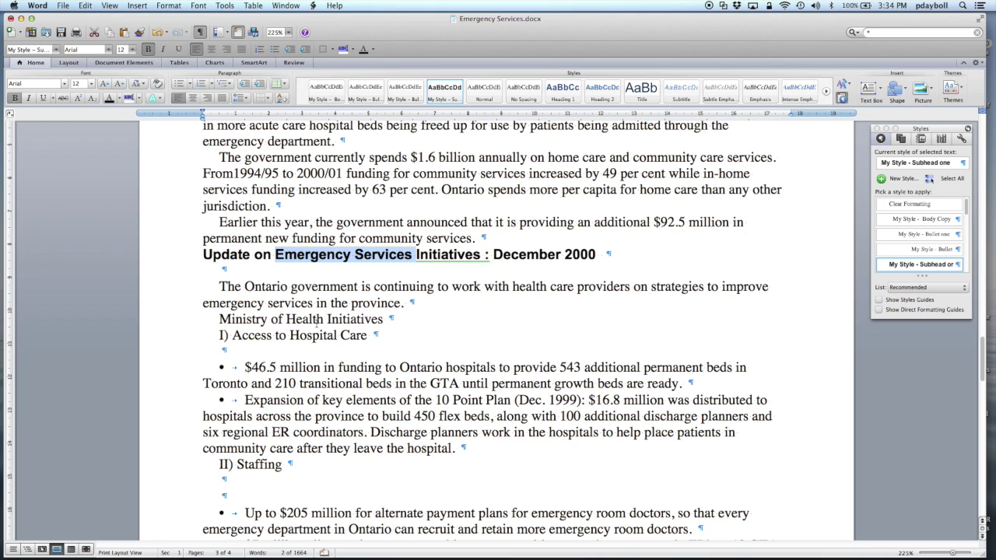
{"action": "left_click_drag", "start_coordinate": [361, 319], "coordinate": [330, 321]}
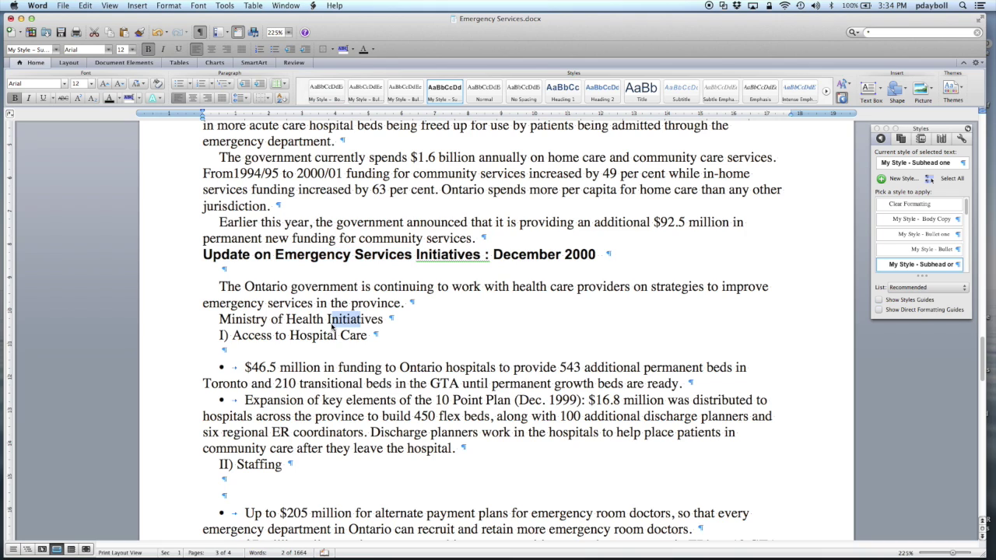
{"action": "left_click", "coordinate": [939, 266]}
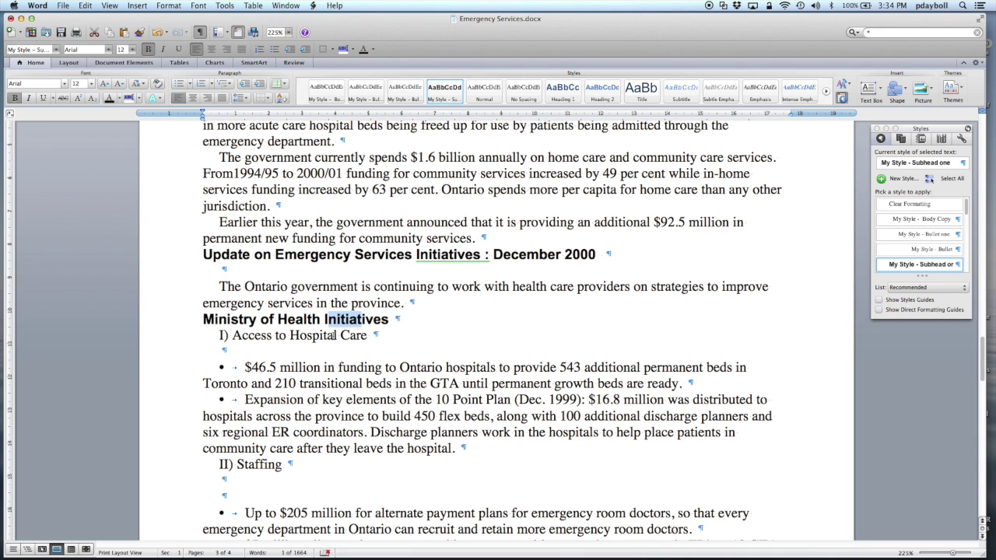
Apply "My Style - Subhead one" to "I) Access to Hospital Care", then make the words "Hospital Care" italic and not bold.
{"action": "left_click_drag", "start_coordinate": [337, 334], "coordinate": [312, 336]}
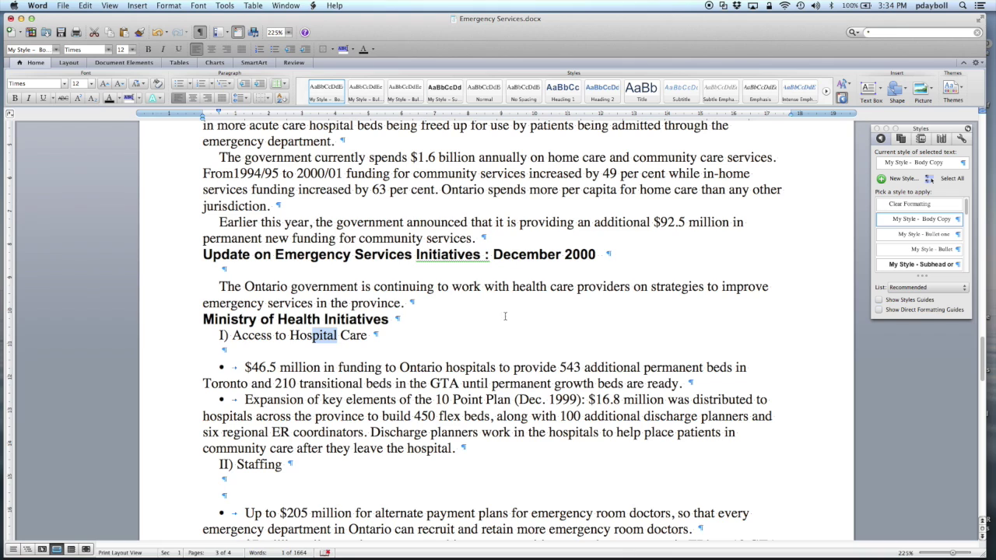
{"action": "left_click", "coordinate": [918, 265]}
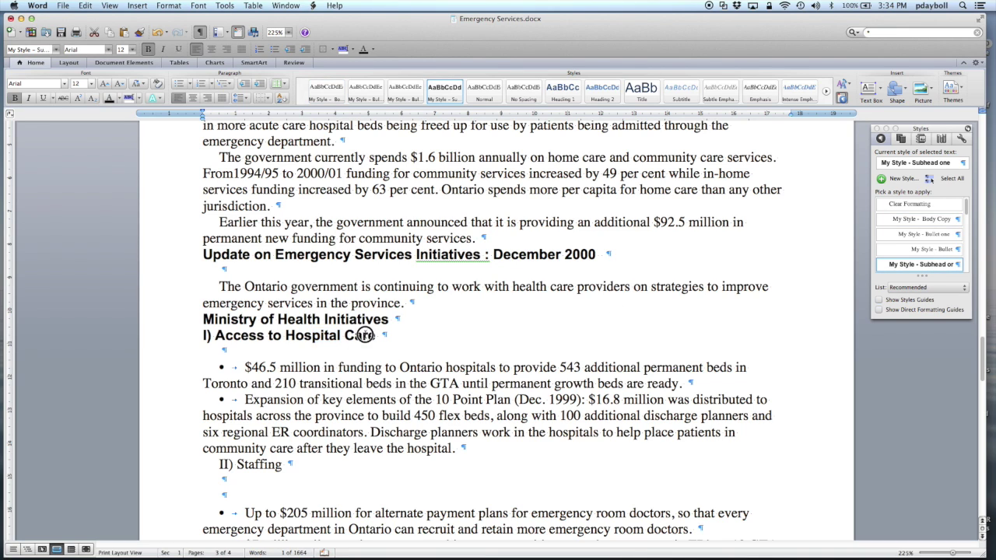
{"action": "left_click_drag", "start_coordinate": [285, 335], "coordinate": [380, 336]}
{"action": "left_click", "coordinate": [14, 98]}
{"action": "left_click", "coordinate": [28, 98]}
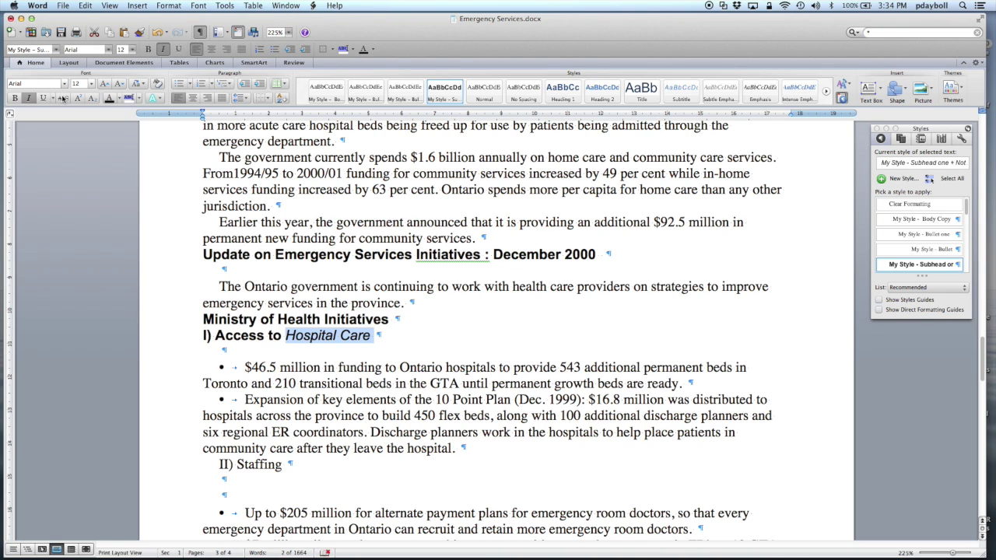
Indent "I) Access to Hospital Care" 0.75 cm left and create a paragraph style from it named "My Style - Subhead two".
{"action": "left_click", "coordinate": [203, 117]}
{"action": "left_click_drag", "start_coordinate": [203, 117], "coordinate": [227, 117]}
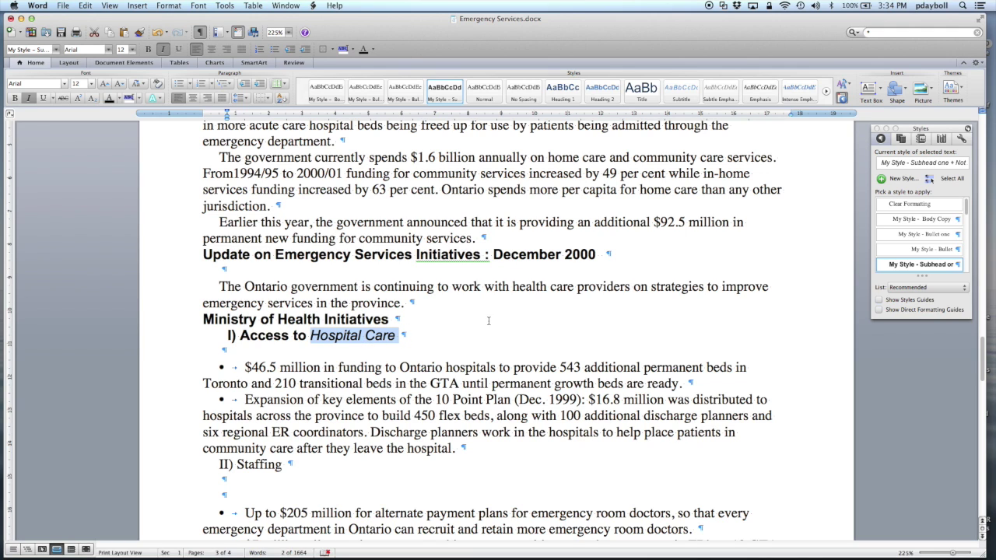
{"action": "left_click", "coordinate": [899, 180]}
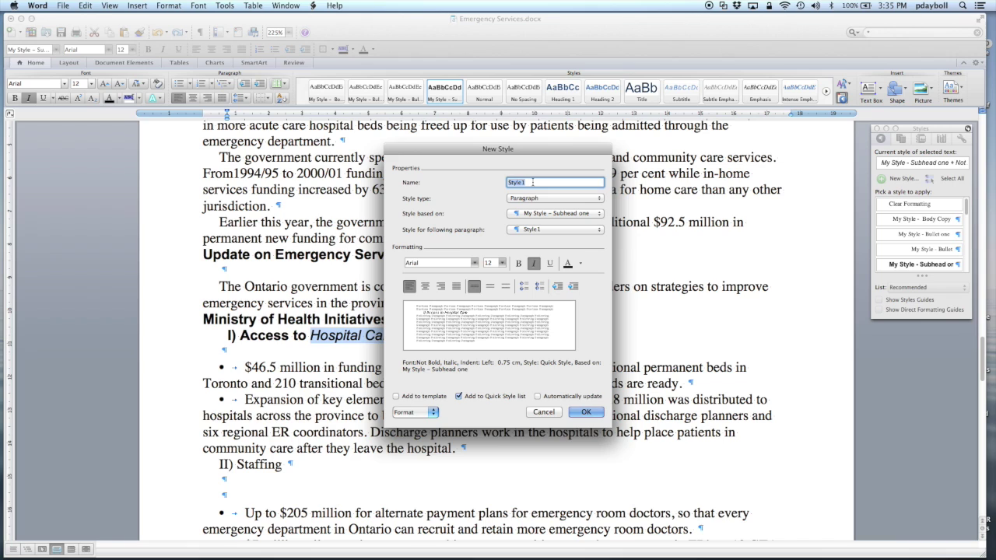
{"action": "type", "text": "My Style"}
{"action": "left_click", "coordinate": [587, 412]}
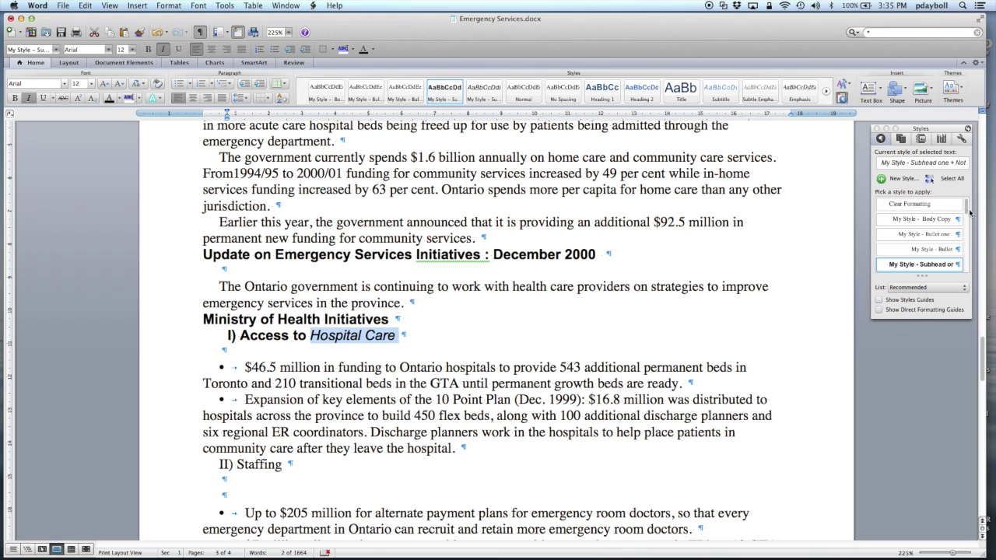
Apply "My Style - Subhead two" to the "I) Access to Hospital Care", "II) Staffing" and "III) Health Prevention" lines.
{"action": "scroll", "coordinate": [967, 210], "scroll_direction": "down", "scroll_amount": 2}
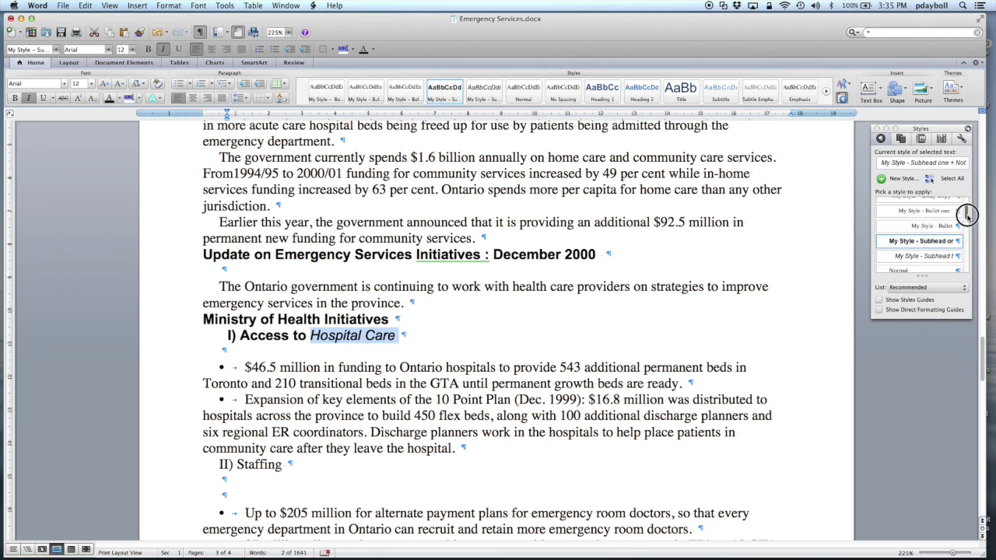
{"action": "left_click", "coordinate": [924, 251]}
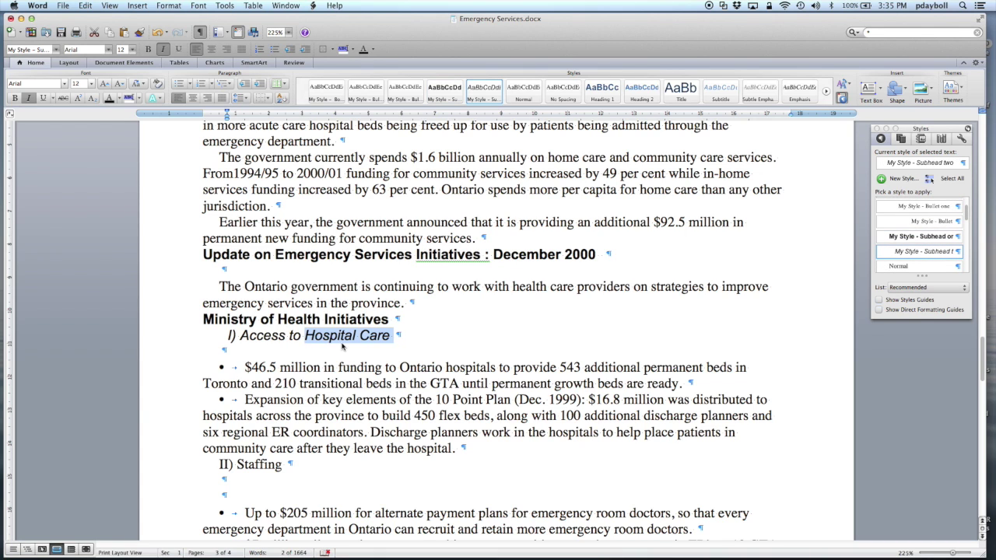
{"action": "scroll", "coordinate": [342, 347], "scroll_direction": "down", "scroll_amount": 3}
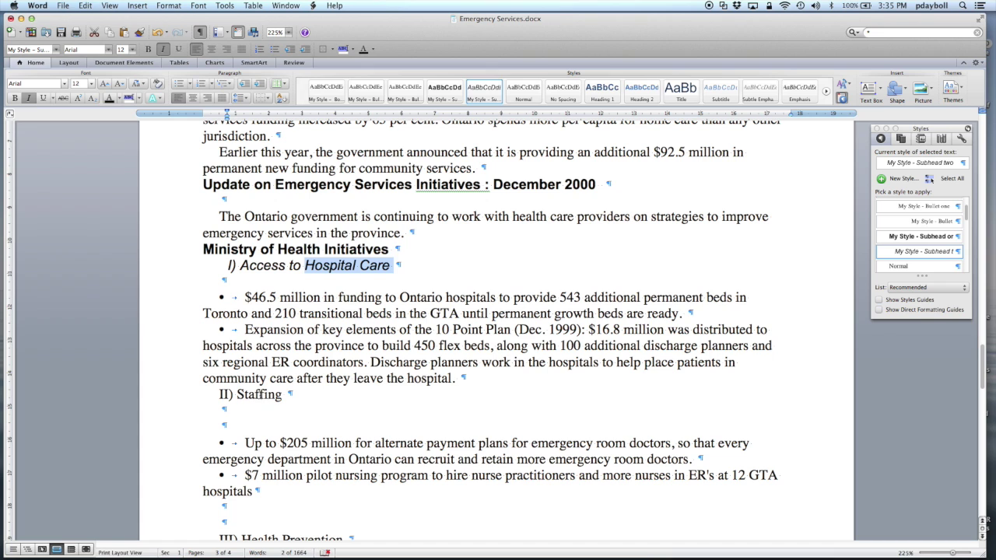
{"action": "left_click", "coordinate": [259, 394]}
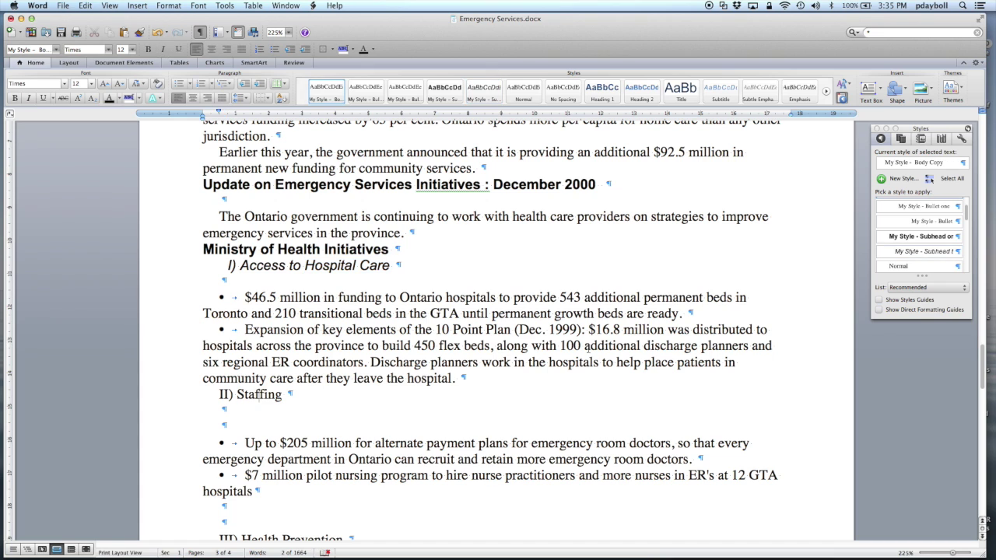
{"action": "left_click", "coordinate": [914, 252]}
{"action": "scroll", "coordinate": [457, 337], "scroll_direction": "down", "scroll_amount": 8}
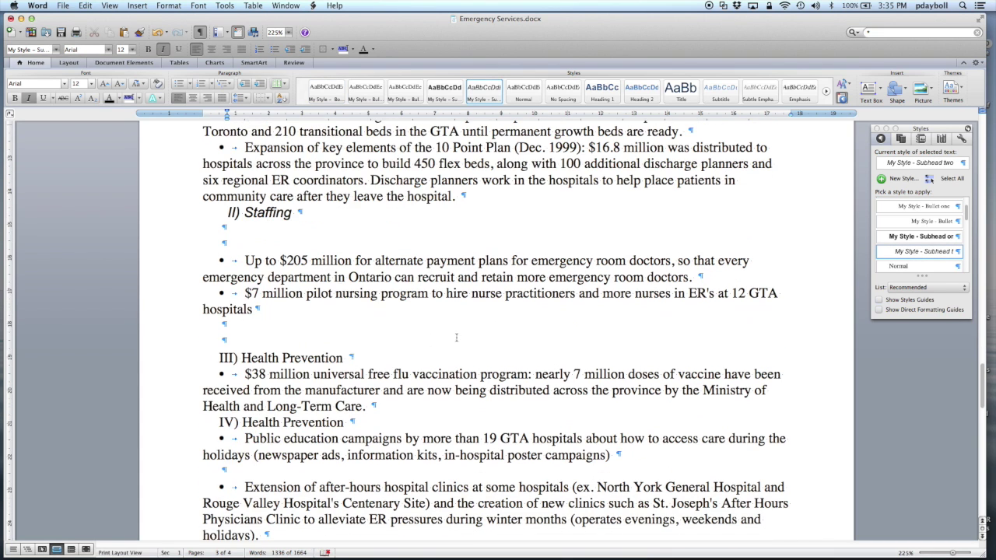
{"action": "scroll", "coordinate": [456, 337], "scroll_direction": "down", "scroll_amount": 1}
{"action": "double_click", "coordinate": [312, 330]}
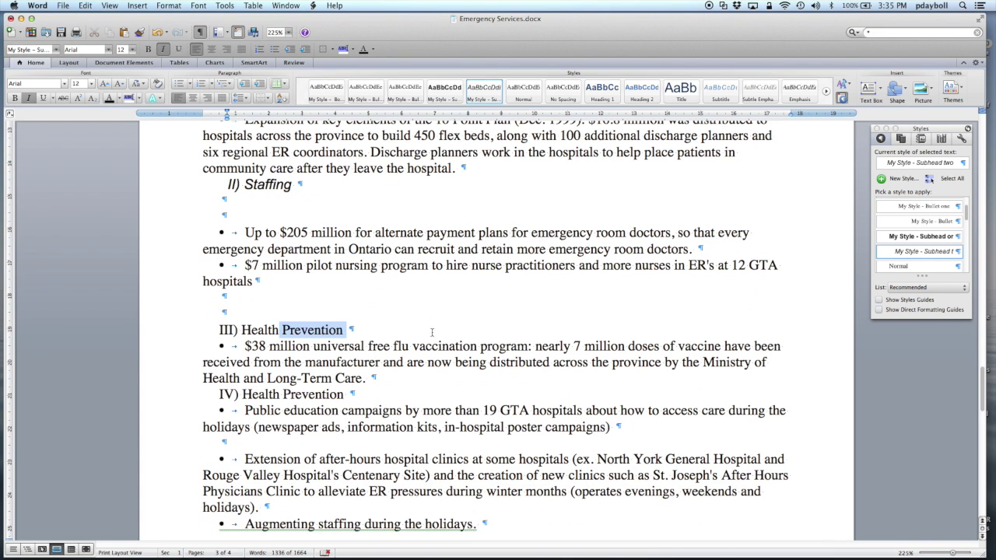
{"action": "left_click", "coordinate": [944, 253]}
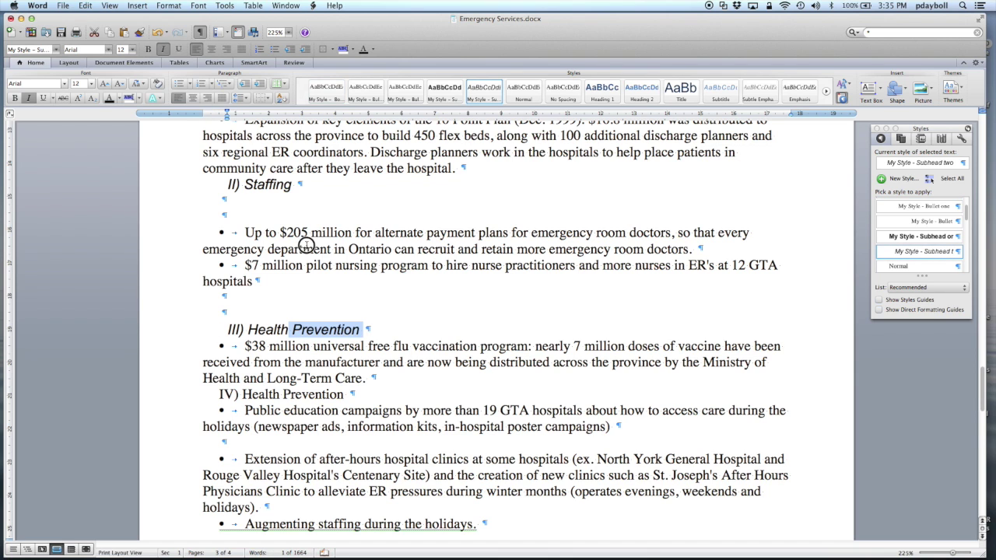
Apply "My Style - Bullet one" to the bullets under "II) Staffing" and "I) Access to Hospital Care".
{"action": "left_click_drag", "start_coordinate": [306, 245], "coordinate": [311, 282]}
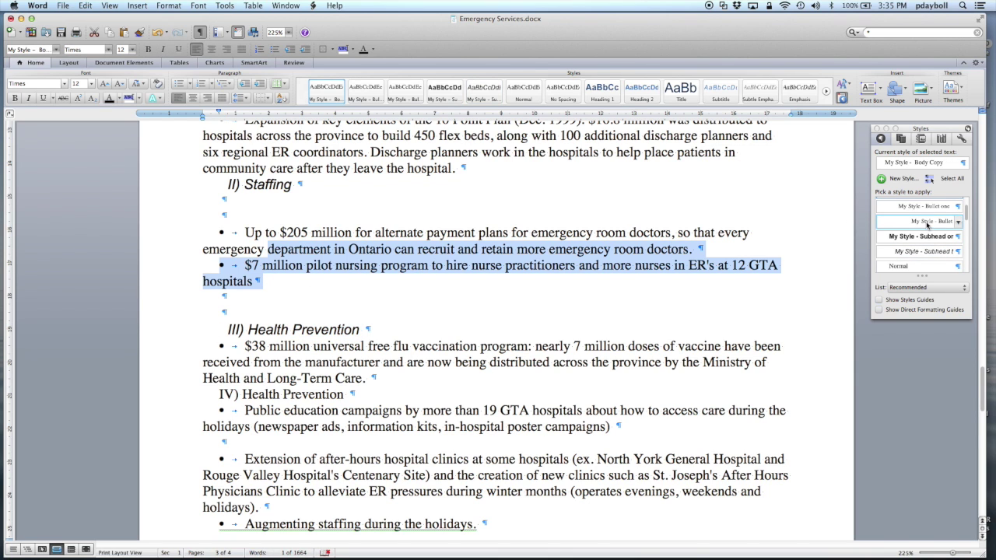
{"action": "left_click", "coordinate": [927, 224]}
{"action": "left_click", "coordinate": [930, 207]}
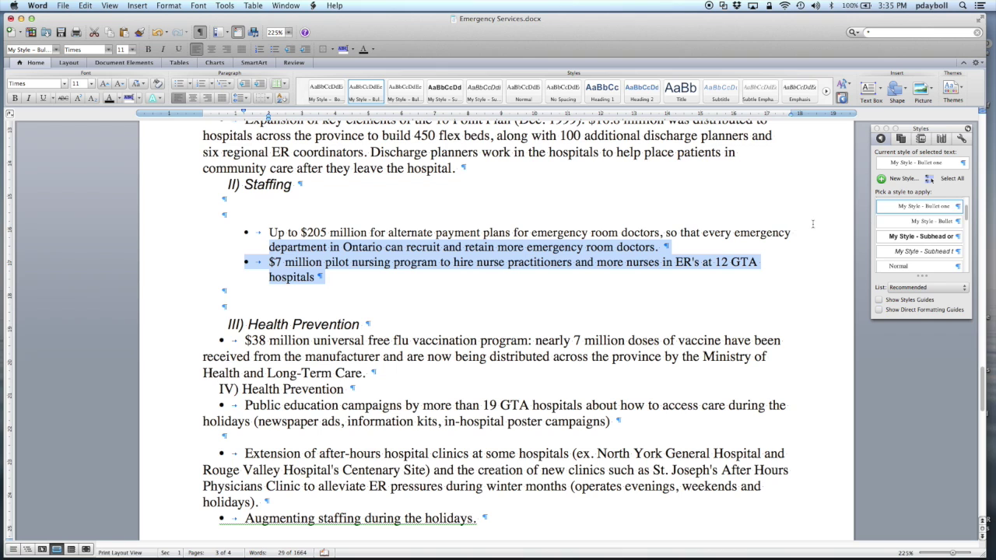
{"action": "scroll", "coordinate": [669, 222], "scroll_direction": "up", "scroll_amount": 3}
{"action": "scroll", "coordinate": [669, 222], "scroll_direction": "up", "scroll_amount": 4}
{"action": "left_click_drag", "start_coordinate": [400, 185], "coordinate": [429, 250]}
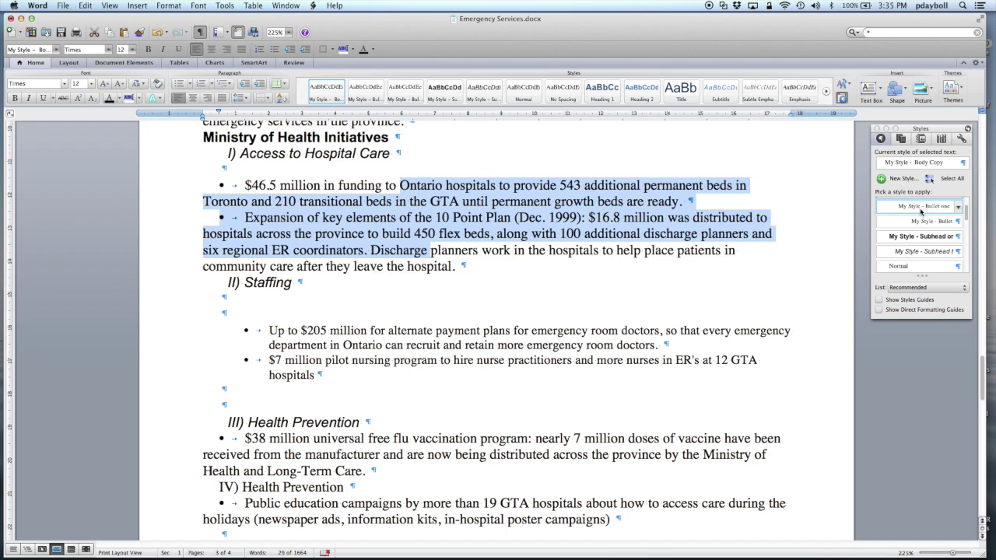
{"action": "left_click", "coordinate": [921, 207]}
Apply "My Style - Bullet one" to the $38 million flu vaccination bullet under "III) Health Prevention".
{"action": "scroll", "coordinate": [593, 283], "scroll_direction": "down", "scroll_amount": 6}
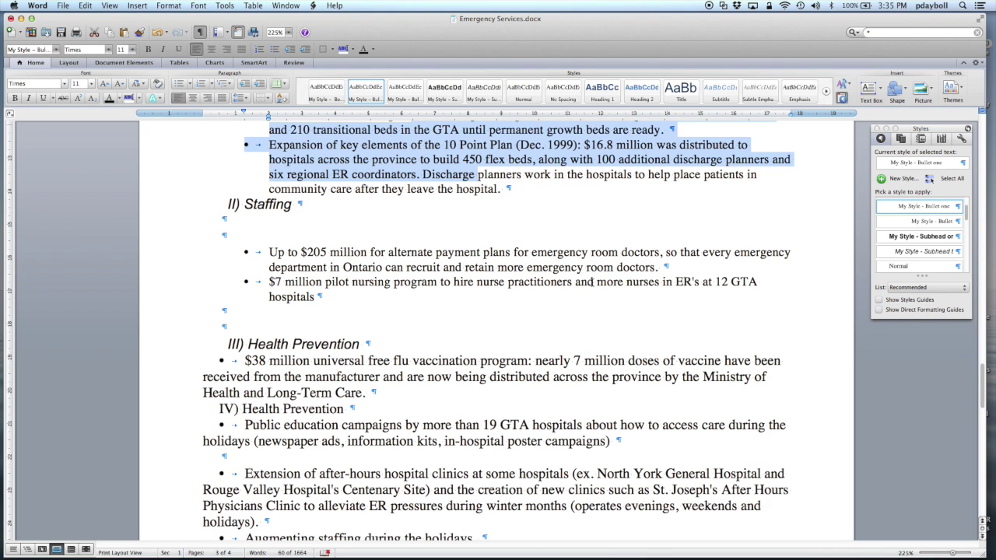
{"action": "scroll", "coordinate": [576, 278], "scroll_direction": "down", "scroll_amount": 1}
{"action": "left_click_drag", "start_coordinate": [282, 330], "coordinate": [363, 329]}
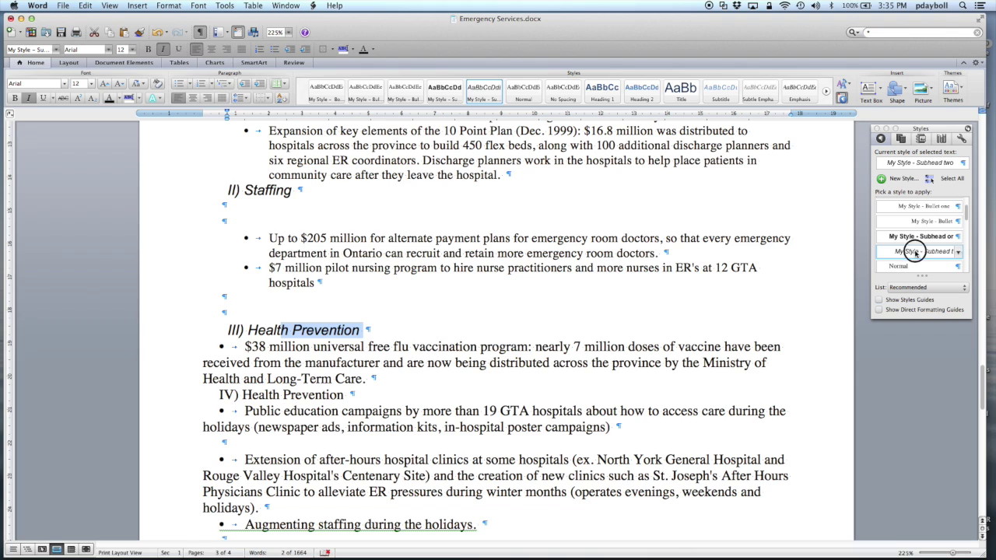
{"action": "left_click_drag", "start_coordinate": [348, 346], "coordinate": [363, 379]}
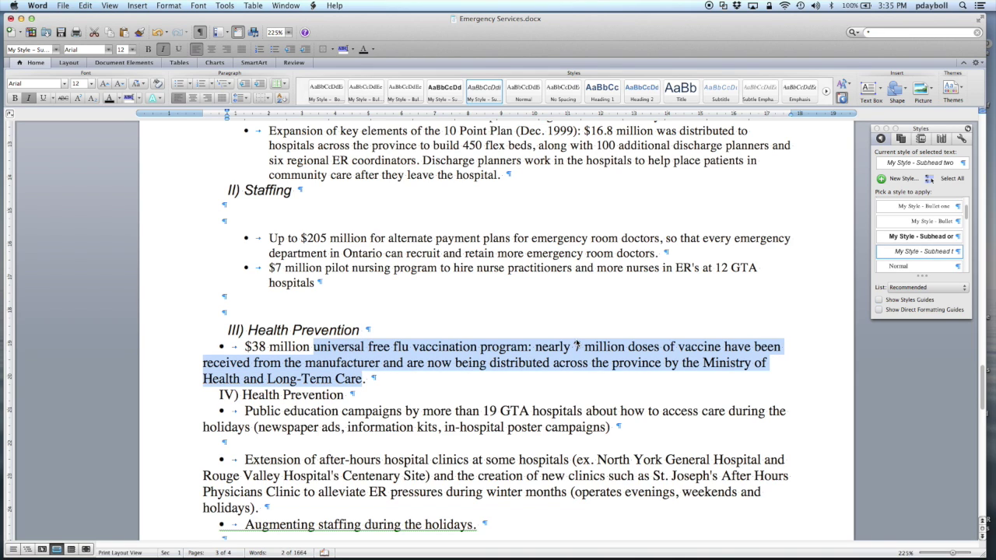
{"action": "left_click", "coordinate": [927, 206]}
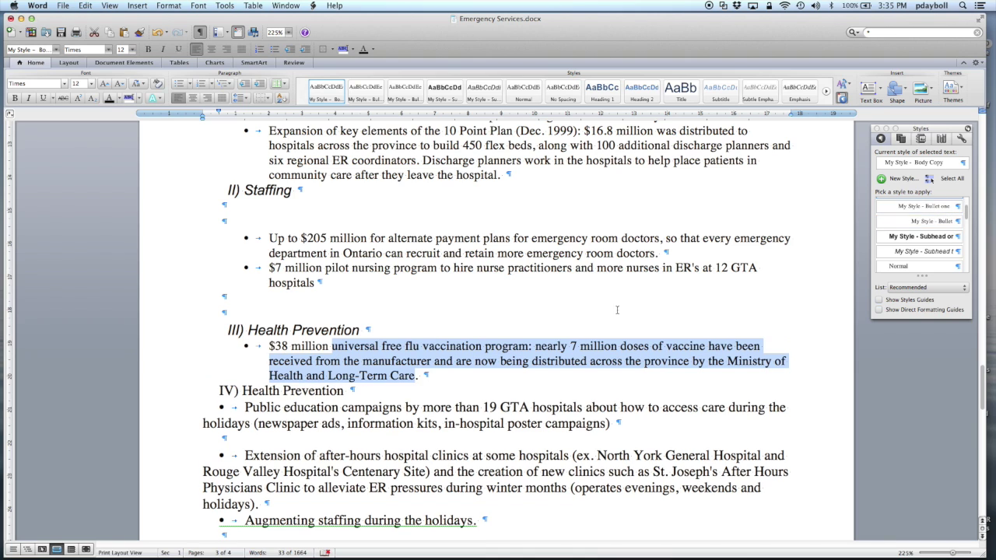
Apply "My Style - Subhead two" to "IV) Health Prevention" and "My Style - Bullet one" to the bullets beneath it, through "Converting surgical beds".
{"action": "double_click", "coordinate": [316, 389]}
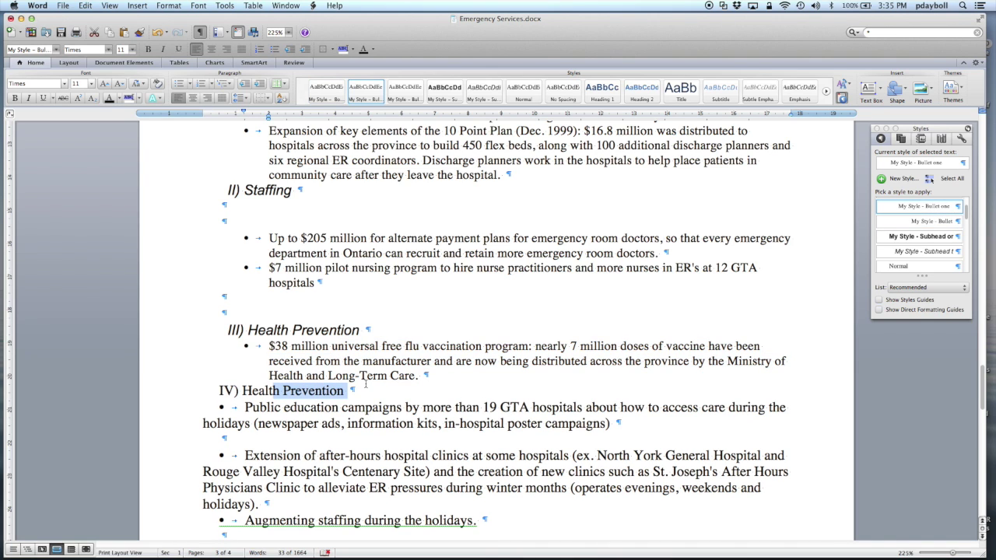
{"action": "left_click", "coordinate": [921, 252]}
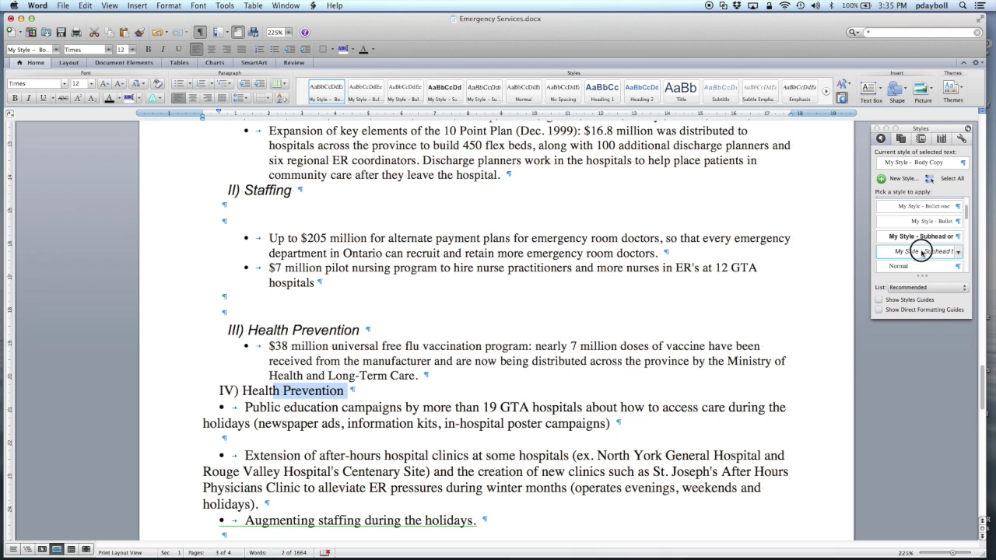
{"action": "scroll", "coordinate": [457, 371], "scroll_direction": "down", "scroll_amount": 5}
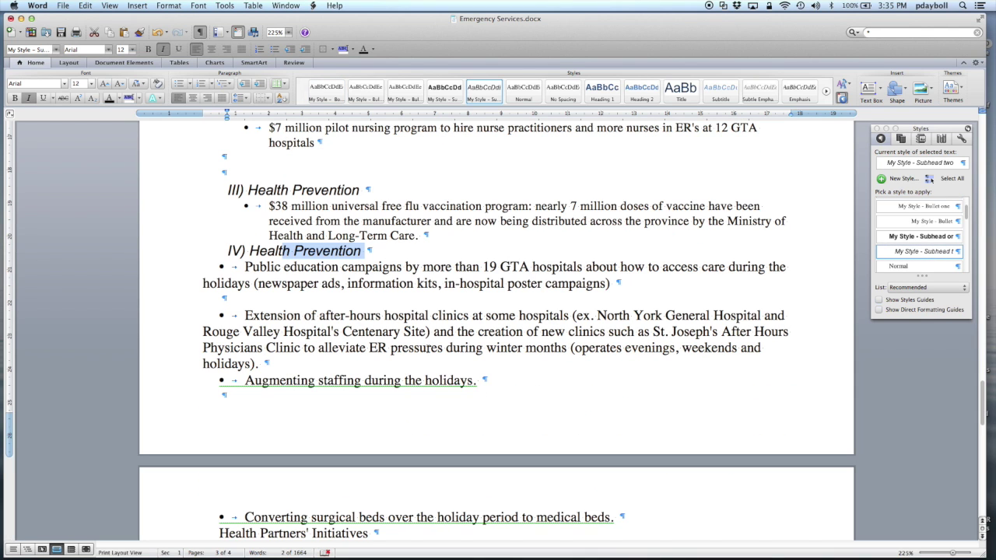
{"action": "mouse_move", "coordinate": [363, 280]}
{"action": "left_mouse_down"}
{"action": "mouse_move", "coordinate": [373, 539]}
{"action": "mouse_move", "coordinate": [371, 469]}
{"action": "mouse_move", "coordinate": [386, 469]}
{"action": "left_mouse_up"}
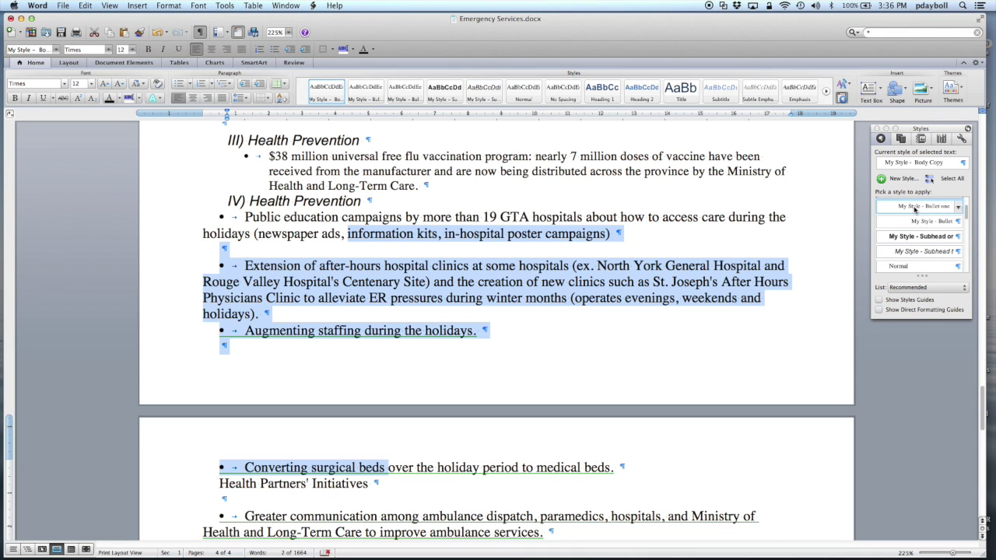
{"action": "left_click", "coordinate": [922, 206]}
Apply "My Style - Subhead one" to "Health Partners' Initiatives" and "My Style - Bullet one" to the three bullets beneath it.
{"action": "left_click", "coordinate": [308, 464]}
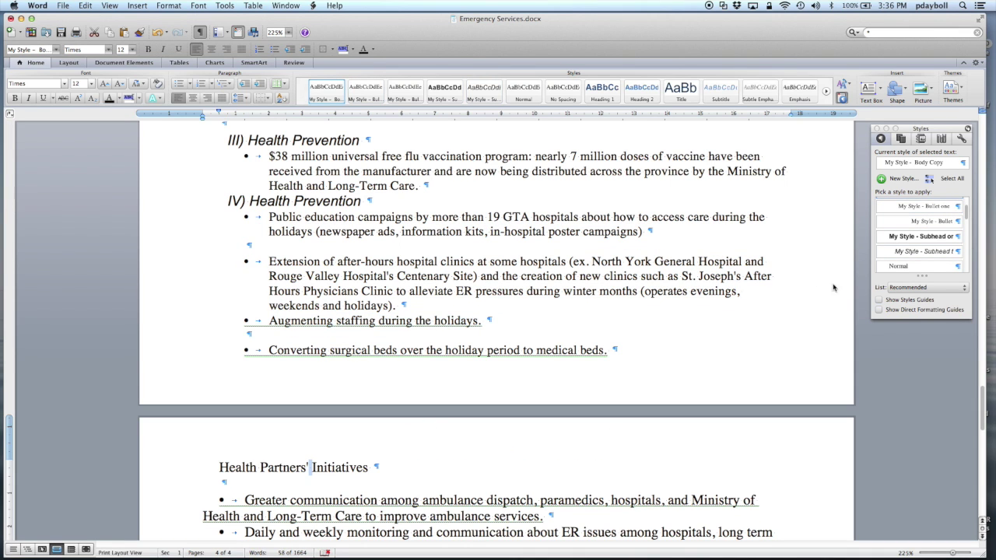
{"action": "left_click", "coordinate": [919, 236]}
{"action": "scroll", "coordinate": [483, 381], "scroll_direction": "down", "scroll_amount": 6}
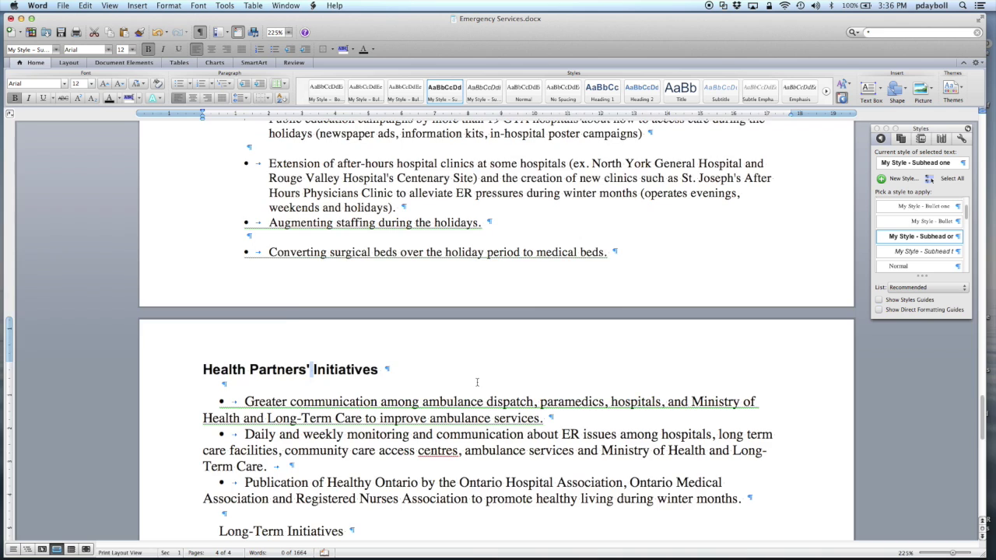
{"action": "left_click_drag", "start_coordinate": [306, 226], "coordinate": [326, 302]}
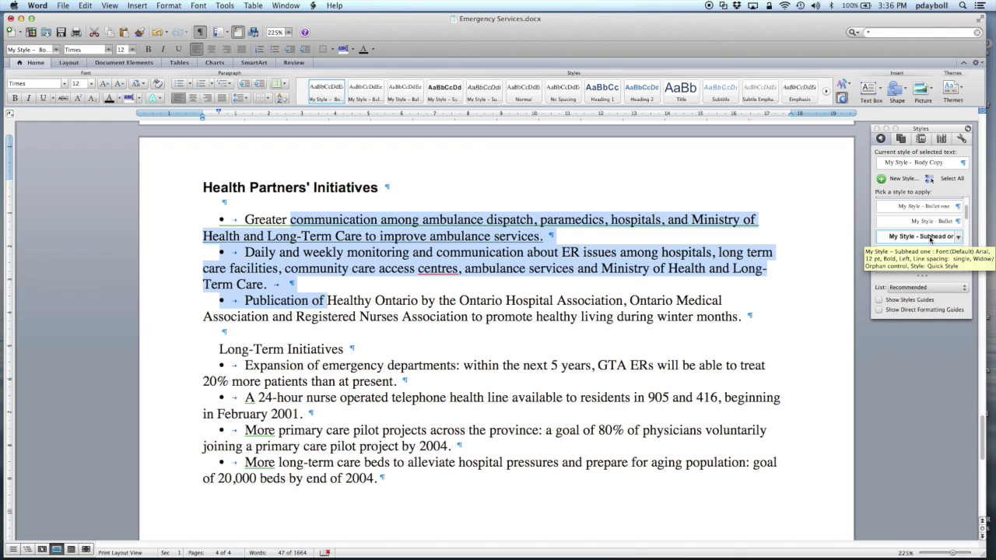
{"action": "left_click", "coordinate": [924, 206]}
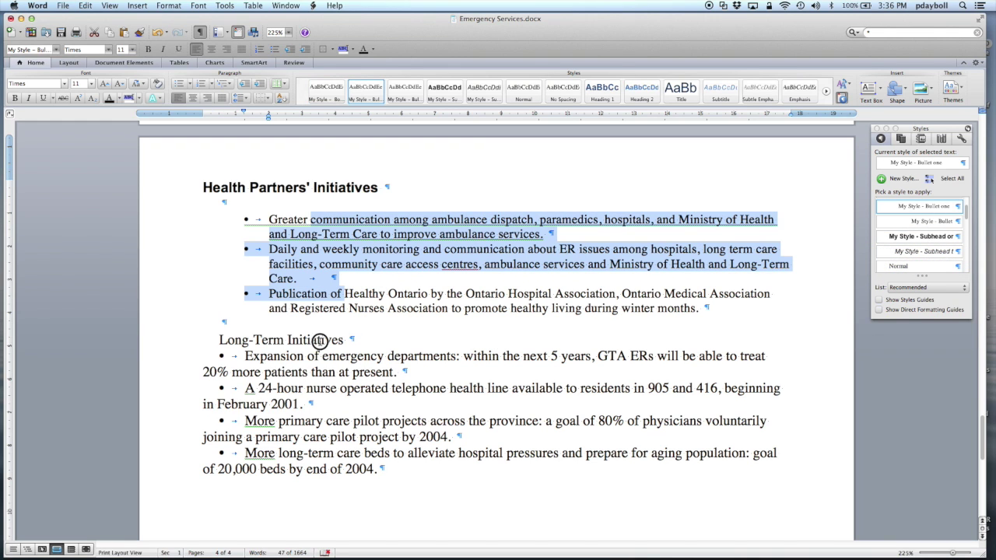
Apply "My Style - Subhead one" to "Long-Term Initiatives" and "My Style - Bullet one" to the four bullets beneath it.
{"action": "left_click_drag", "start_coordinate": [320, 340], "coordinate": [287, 340]}
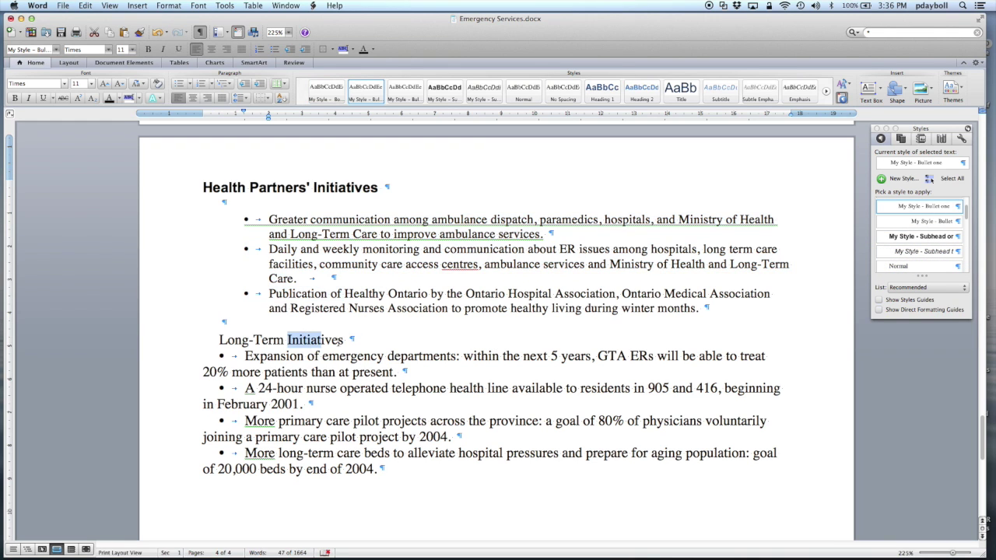
{"action": "left_click", "coordinate": [903, 237]}
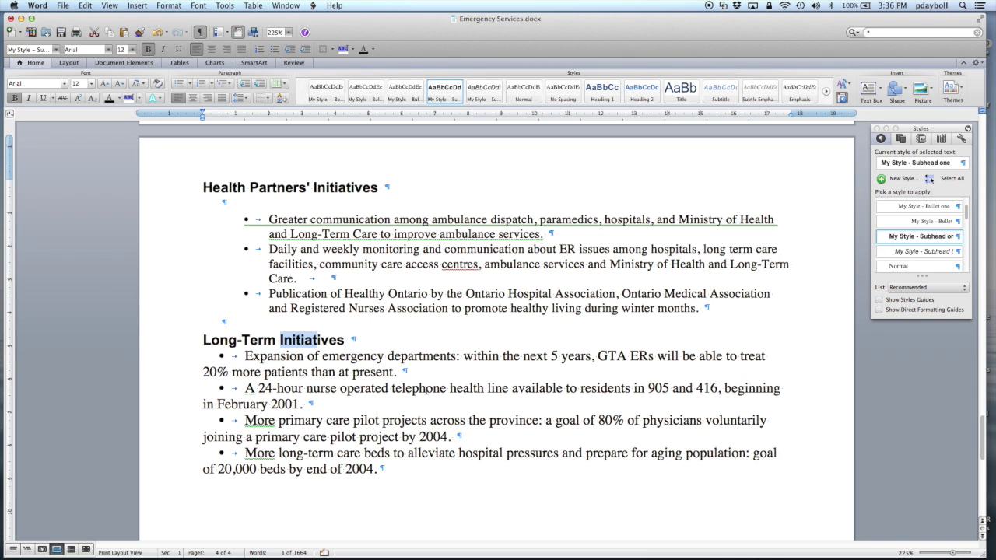
{"action": "left_click_drag", "start_coordinate": [382, 364], "coordinate": [397, 462]}
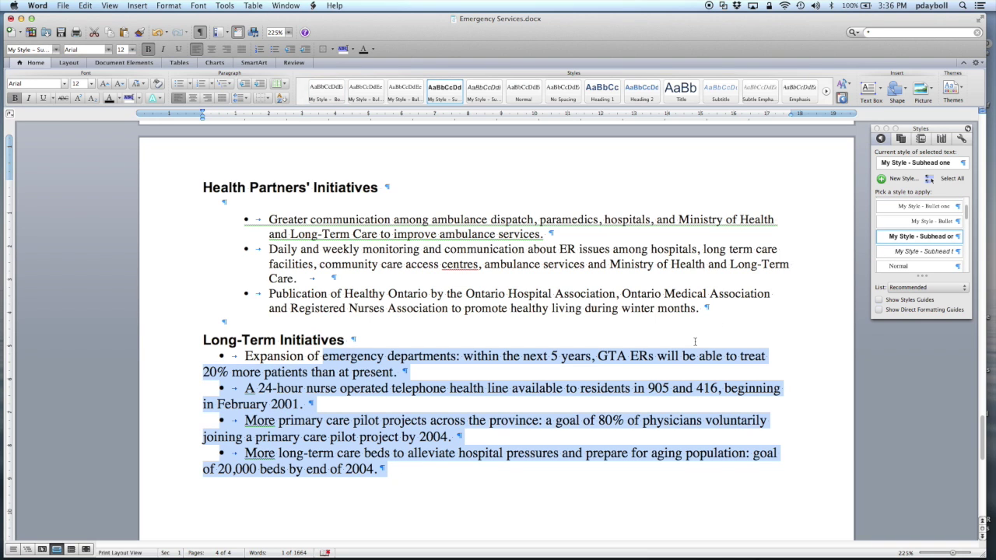
{"action": "left_click", "coordinate": [927, 207]}
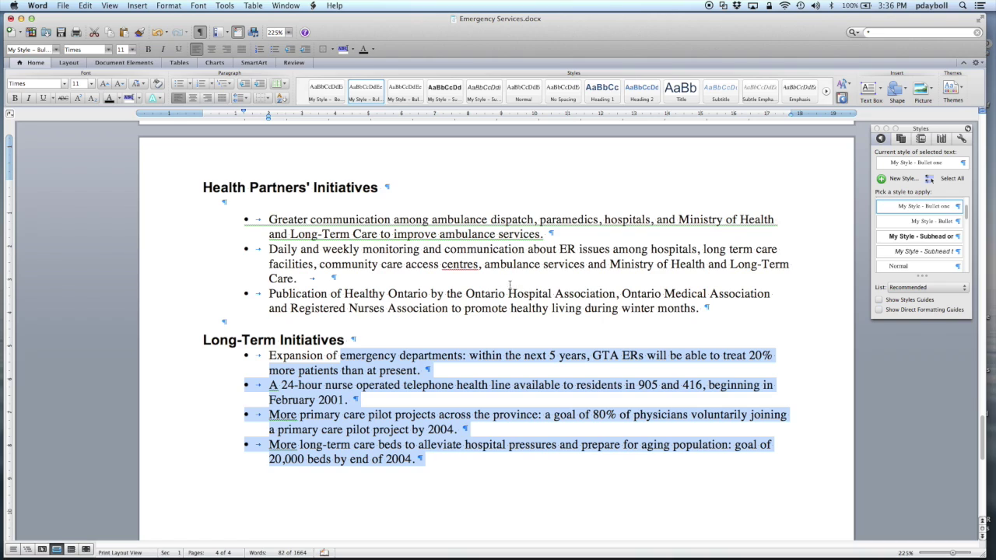
From the start of the document, search for two consecutive paragraph marks (^p^p) with Find and Replace.
{"action": "scroll", "coordinate": [506, 287], "scroll_direction": "up", "scroll_amount": 15}
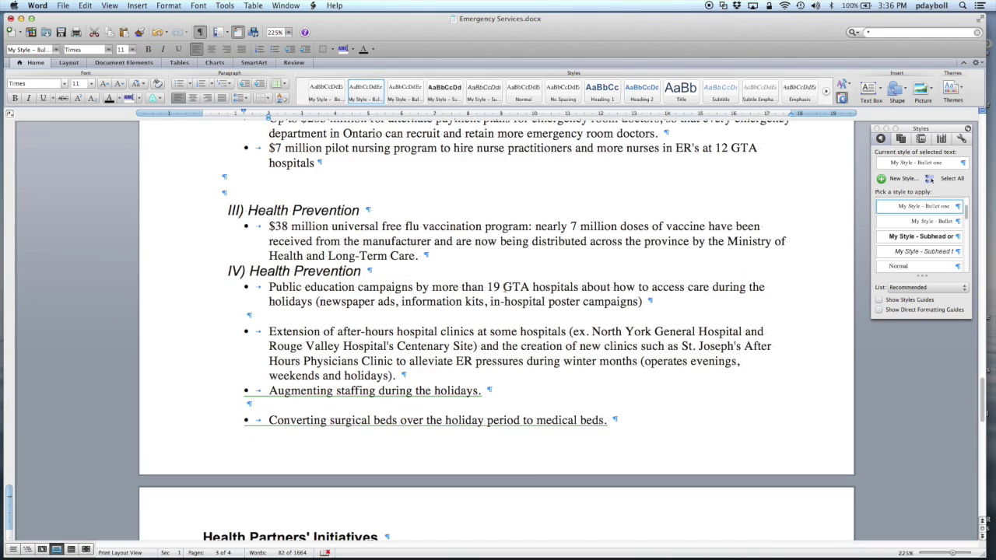
{"action": "scroll", "coordinate": [503, 289], "scroll_direction": "up", "scroll_amount": 20}
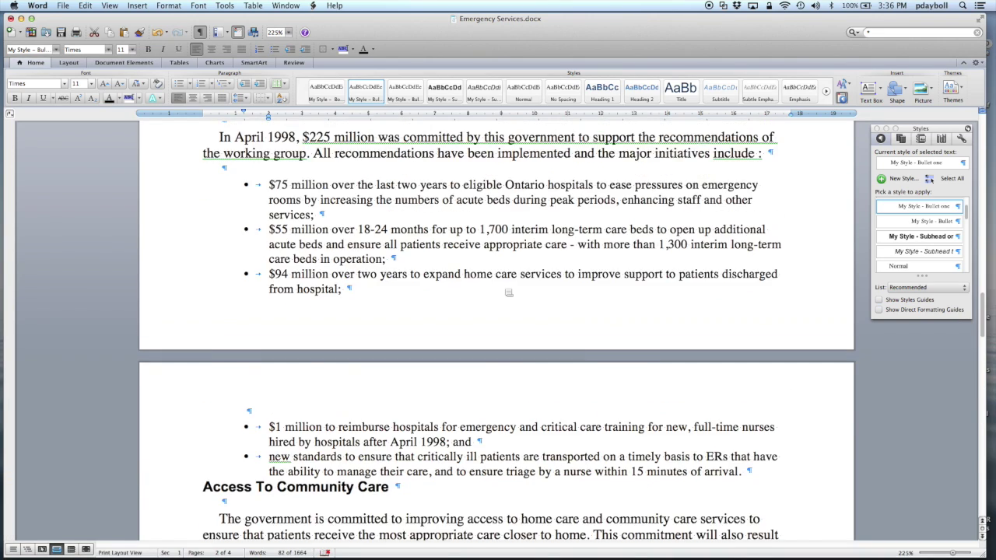
{"action": "scroll", "coordinate": [503, 288], "scroll_direction": "up", "scroll_amount": 10}
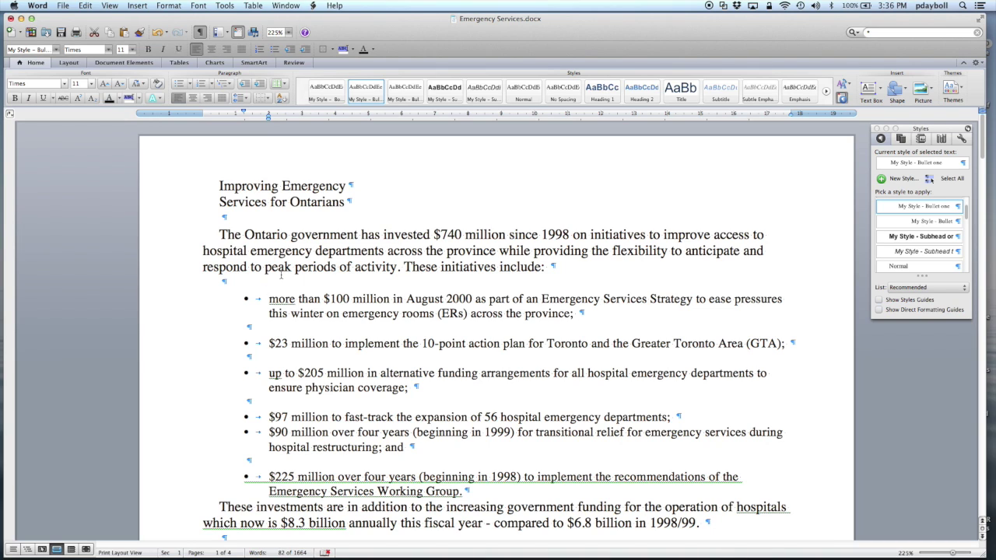
{"action": "left_click", "coordinate": [217, 202]}
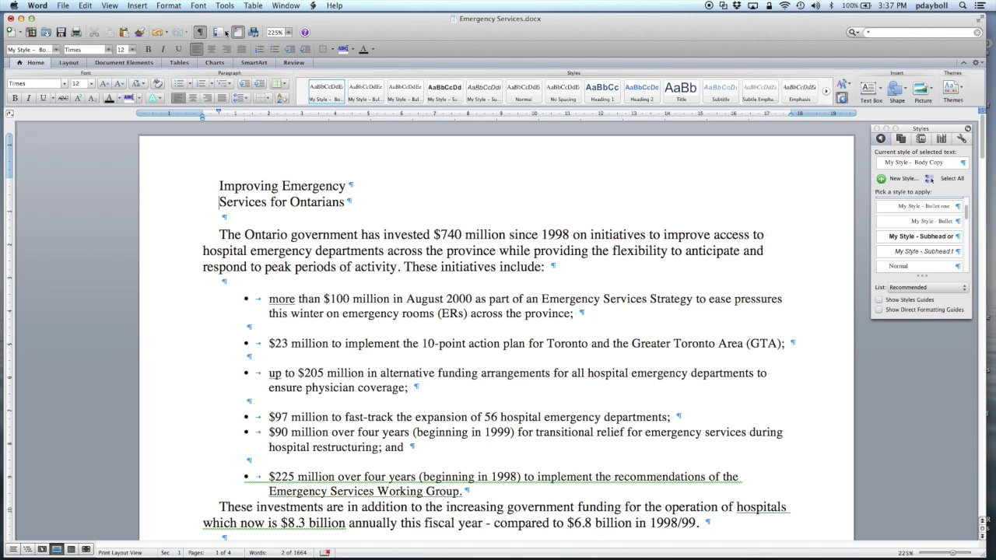
{"action": "left_click", "coordinate": [227, 32]}
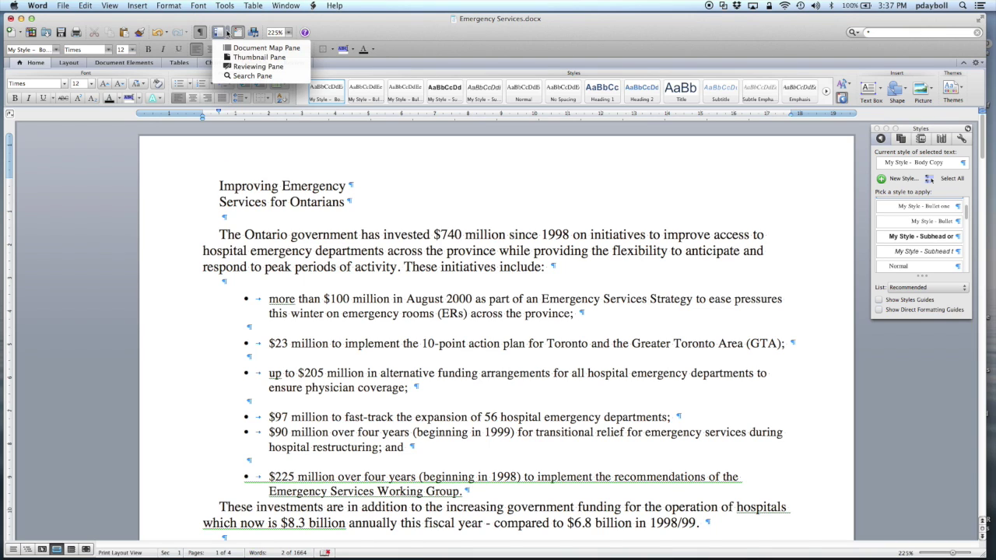
{"action": "left_click", "coordinate": [256, 66]}
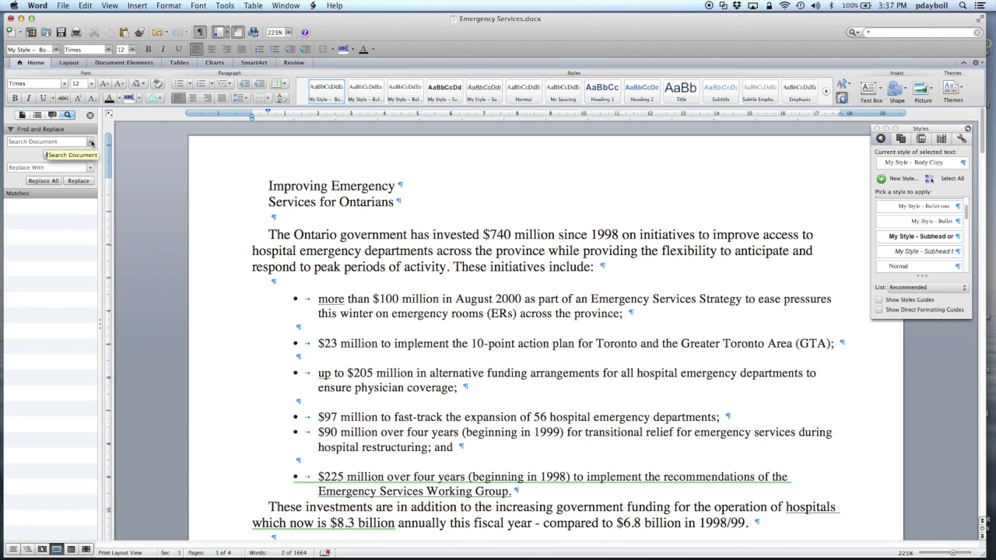
{"action": "left_click", "coordinate": [90, 141]}
{"action": "left_click", "coordinate": [84, 155]}
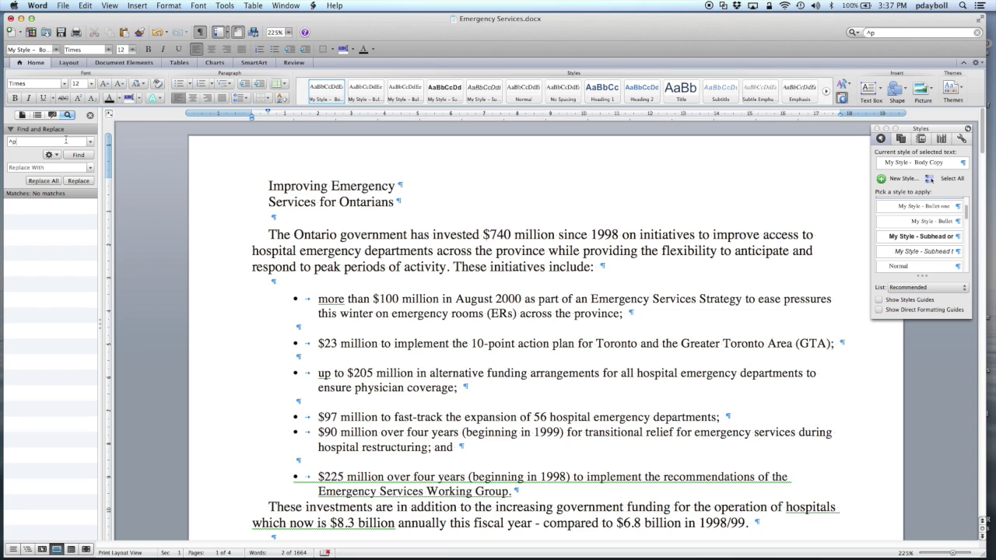
{"action": "left_click", "coordinate": [90, 142]}
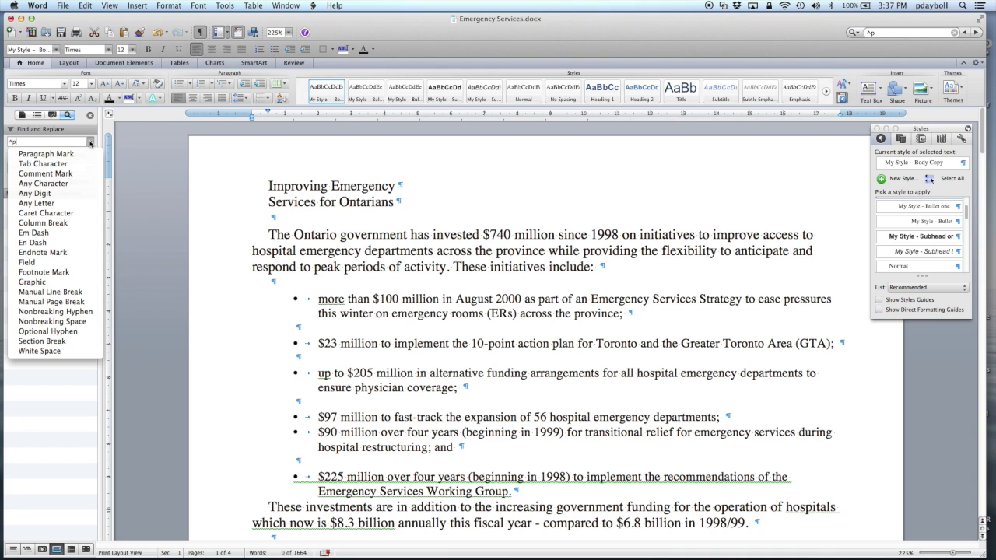
{"action": "left_click", "coordinate": [85, 155]}
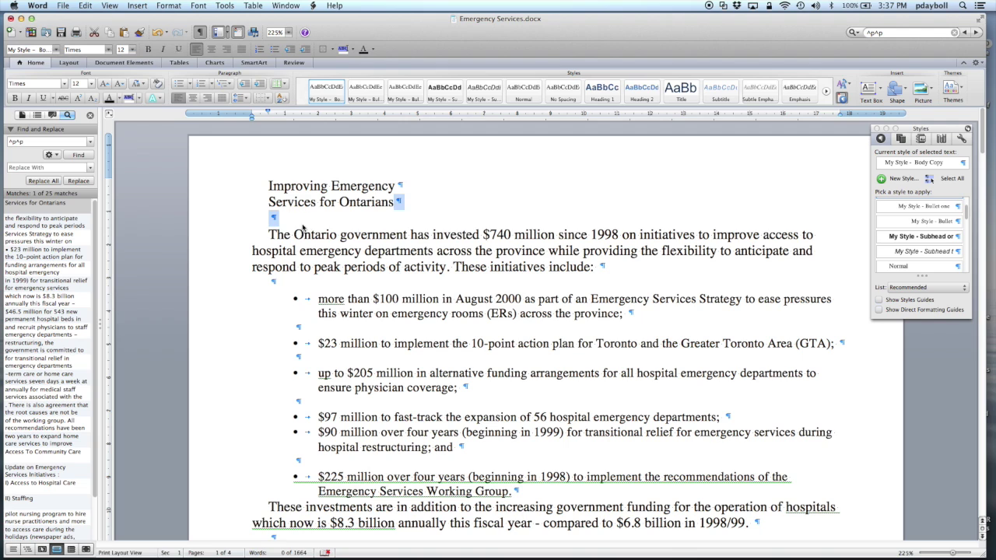
Replace all double paragraph marks with a single paragraph mark (^p), running the replacement twice to remove the empty lines.
{"action": "left_click", "coordinate": [89, 168]}
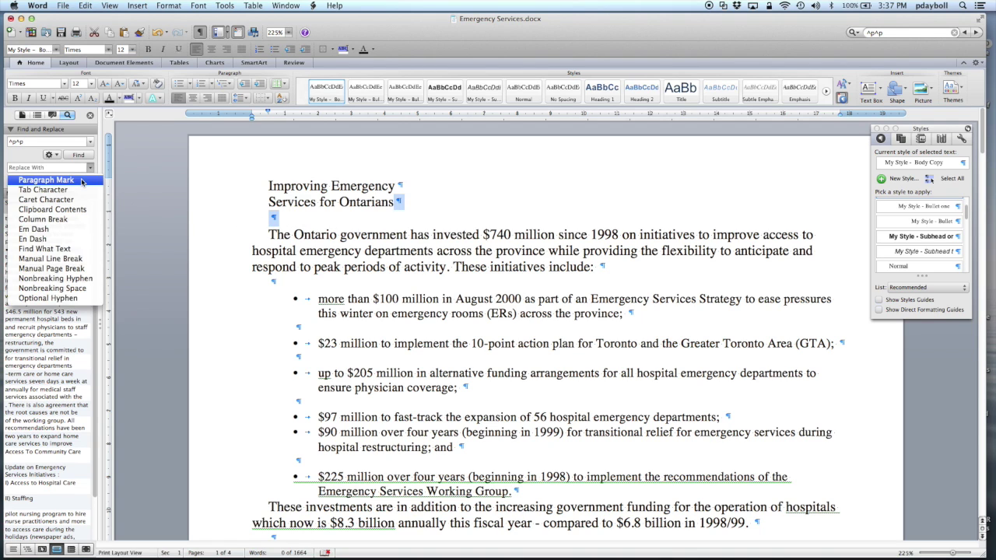
{"action": "left_click", "coordinate": [47, 179]}
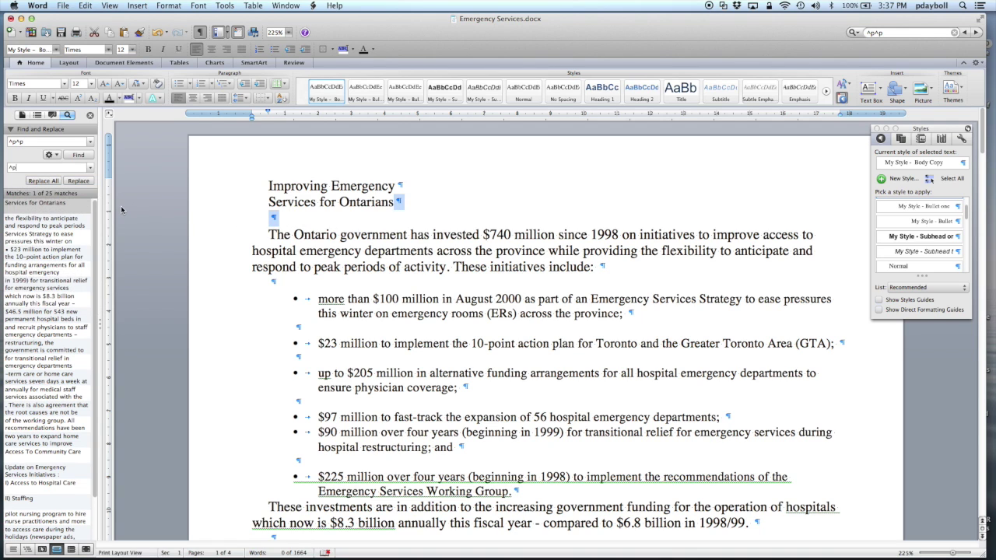
{"action": "left_click", "coordinate": [51, 181]}
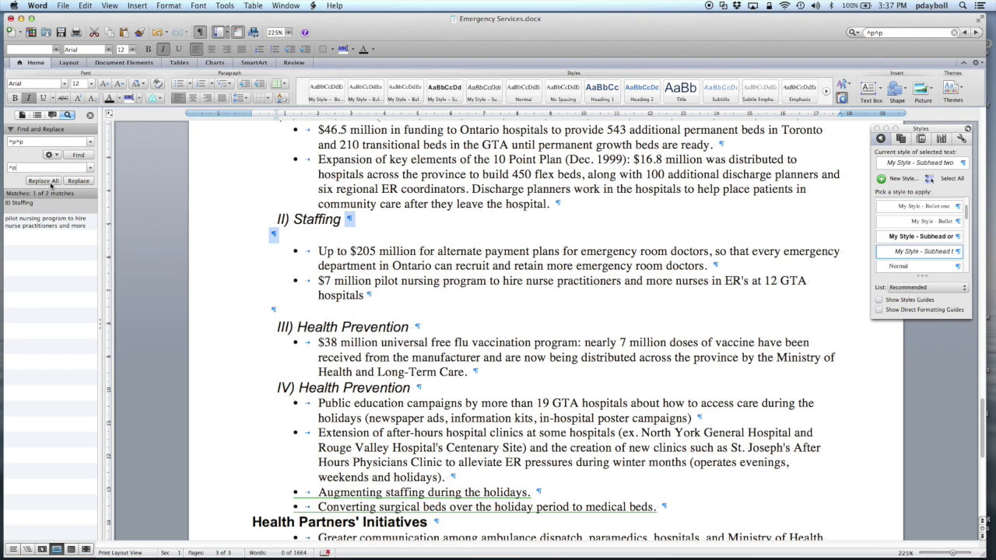
{"action": "left_click", "coordinate": [43, 181]}
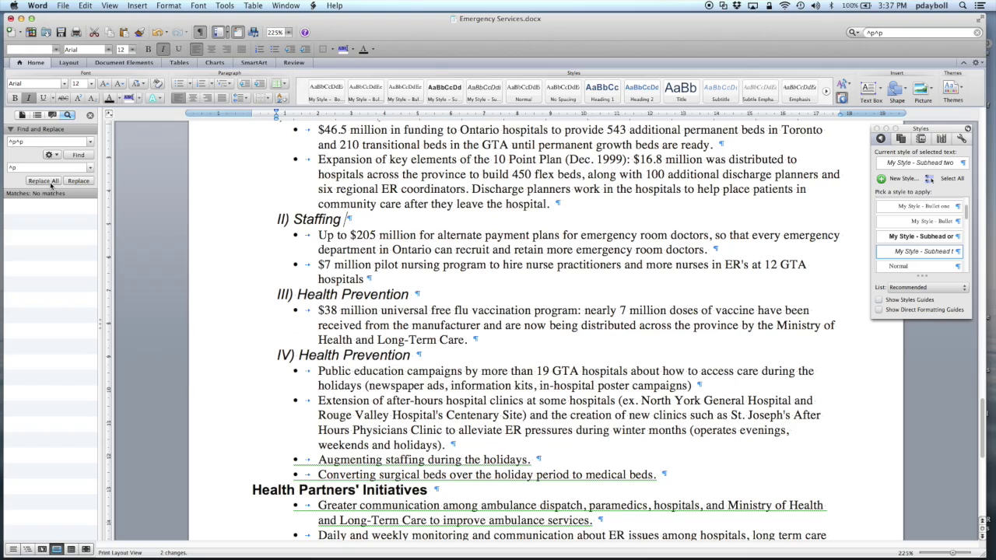
Format the two-line title at the start of the document in bold 22 pt Arial and remove its first-line indent.
{"action": "scroll", "coordinate": [289, 252], "scroll_direction": "up", "scroll_amount": 20}
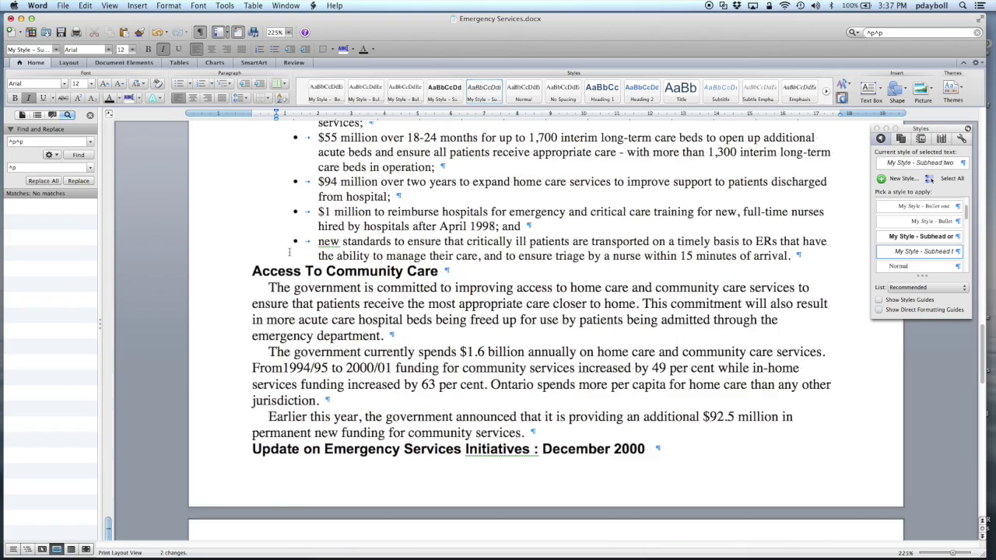
{"action": "scroll", "coordinate": [294, 256], "scroll_direction": "up", "scroll_amount": 15}
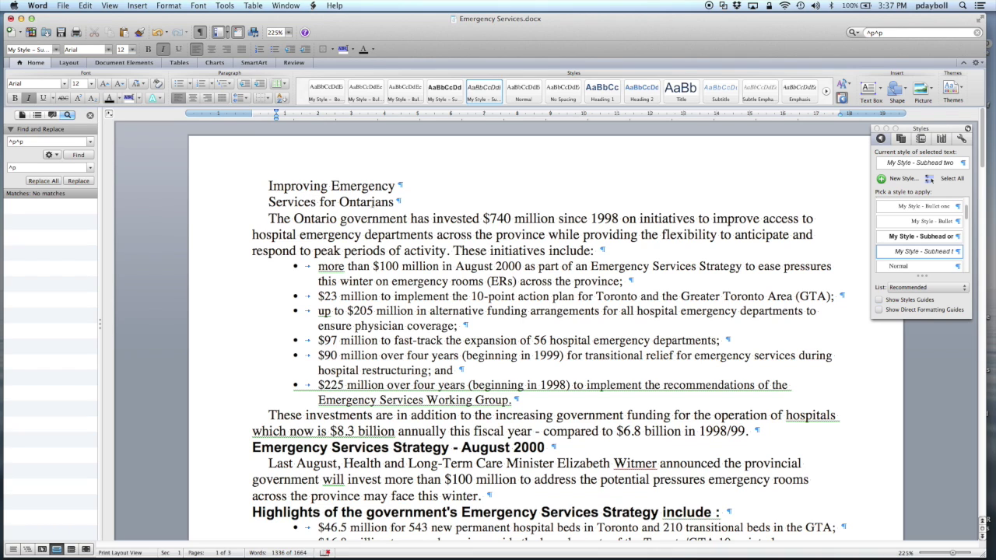
{"action": "left_click_drag", "start_coordinate": [381, 200], "coordinate": [283, 184]}
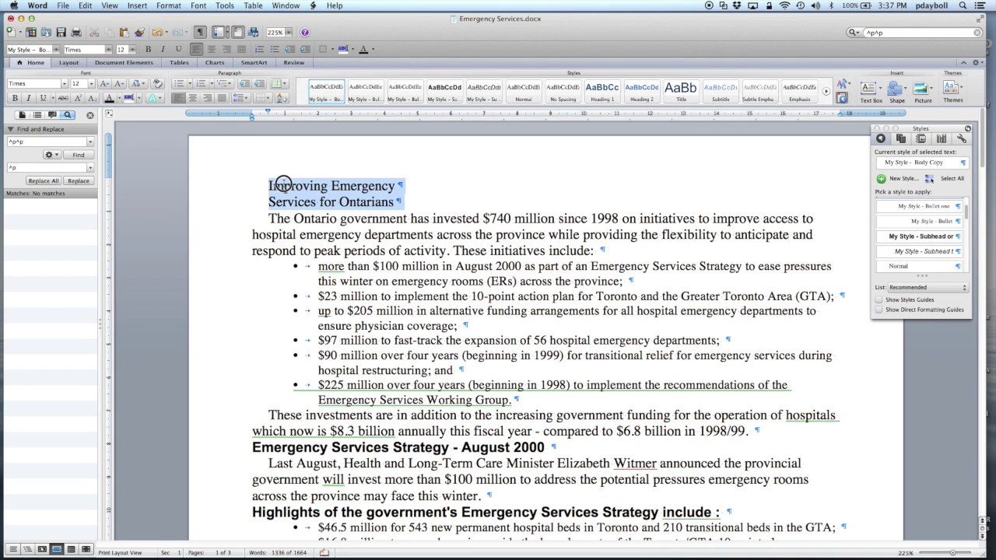
{"action": "left_click", "coordinate": [27, 83]}
{"action": "type", "text": "Ar"}
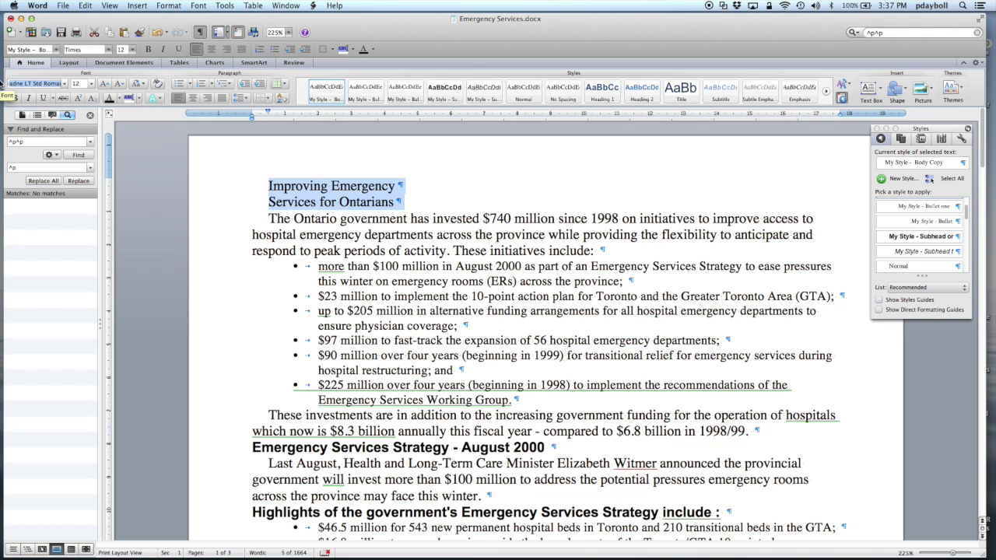
{"action": "type", "text": "ial"}
{"action": "key", "text": "Return"}
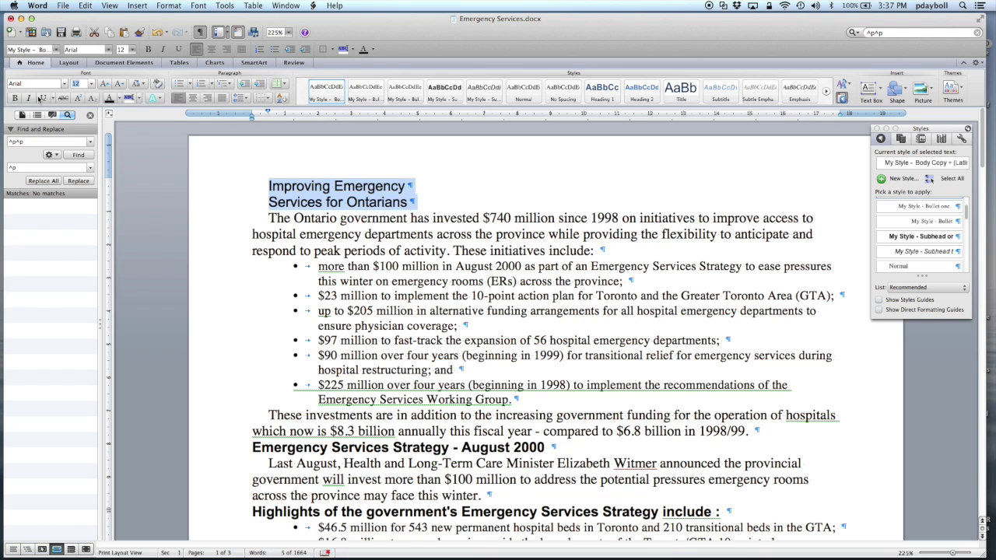
{"action": "left_click", "coordinate": [18, 100]}
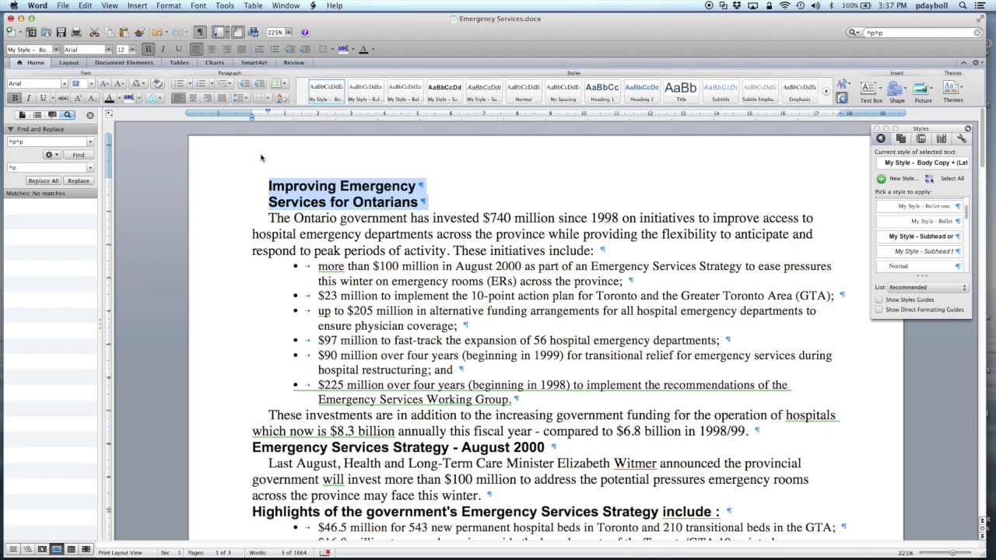
{"action": "left_click", "coordinate": [91, 83]}
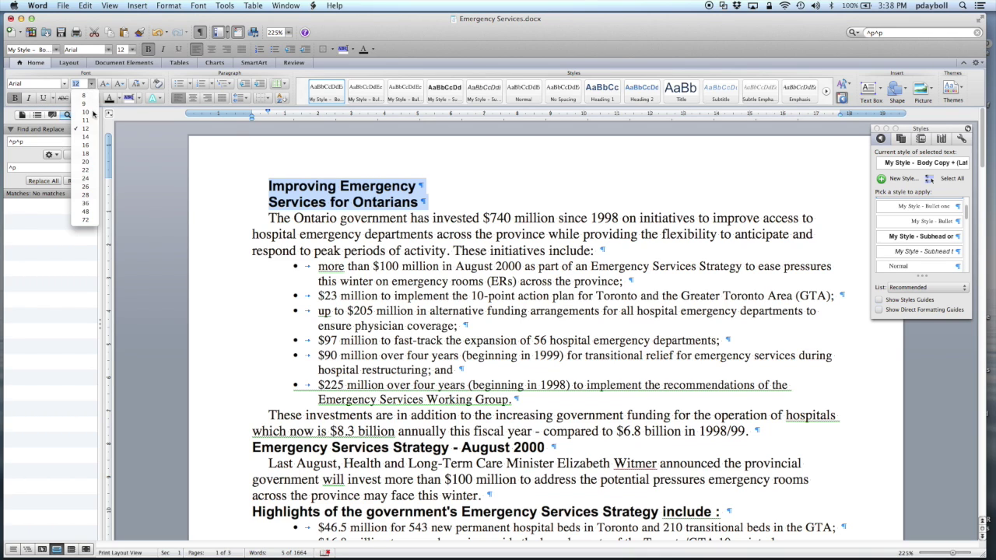
{"action": "left_click", "coordinate": [87, 171]}
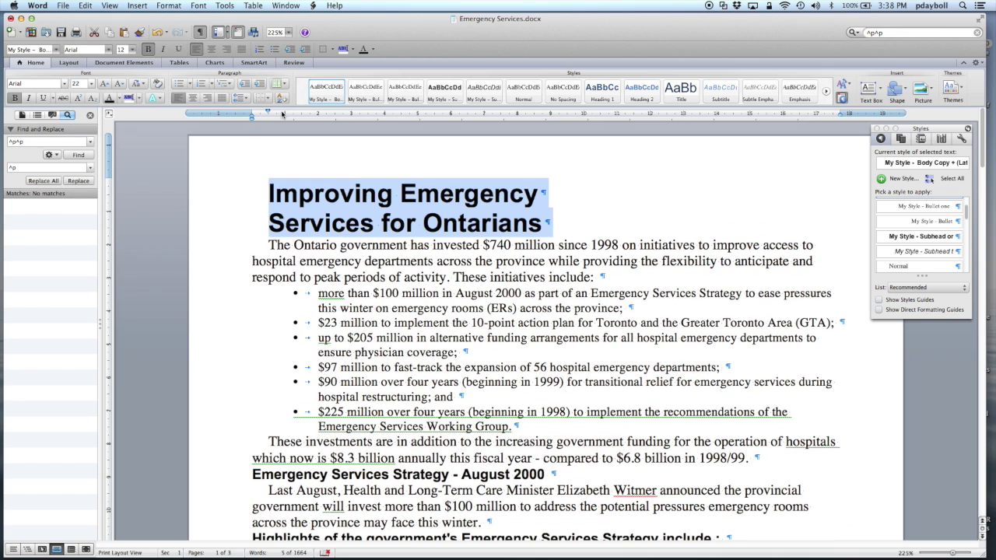
{"action": "left_click_drag", "start_coordinate": [268, 113], "coordinate": [251, 112]}
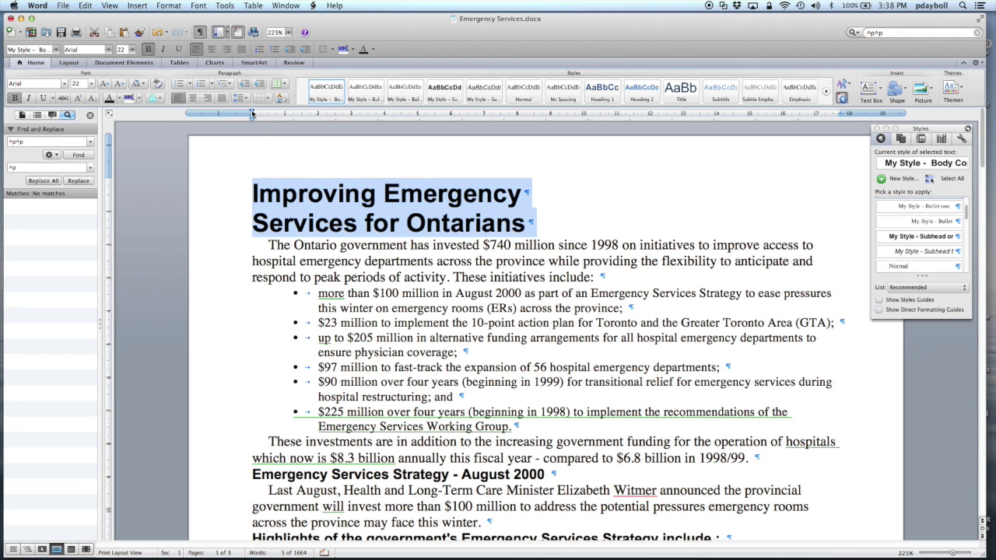
Set the paragraph spacing after the title's second line, "Services for Ontarians", to 20 pt.
{"action": "left_click", "coordinate": [420, 221]}
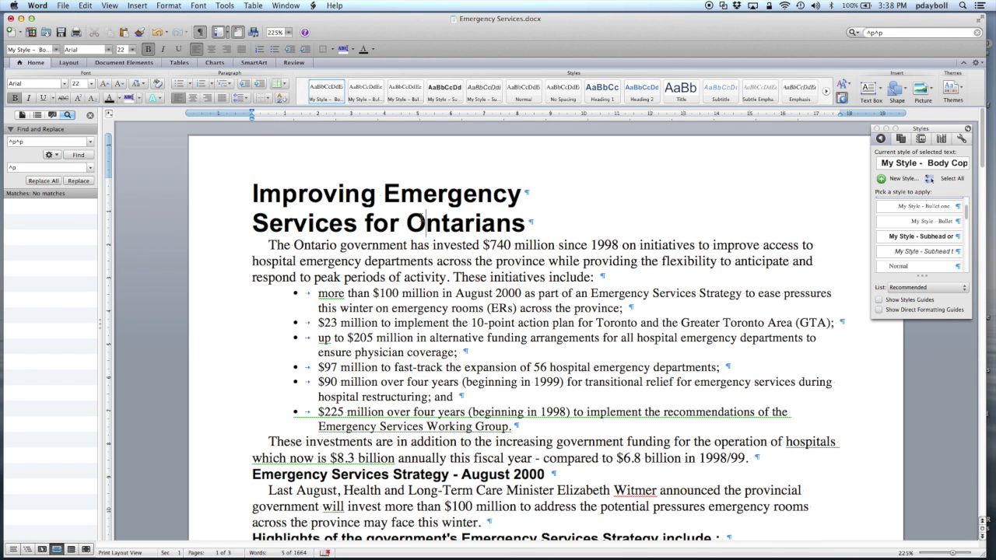
{"action": "left_click_drag", "start_coordinate": [426, 222], "coordinate": [389, 222]}
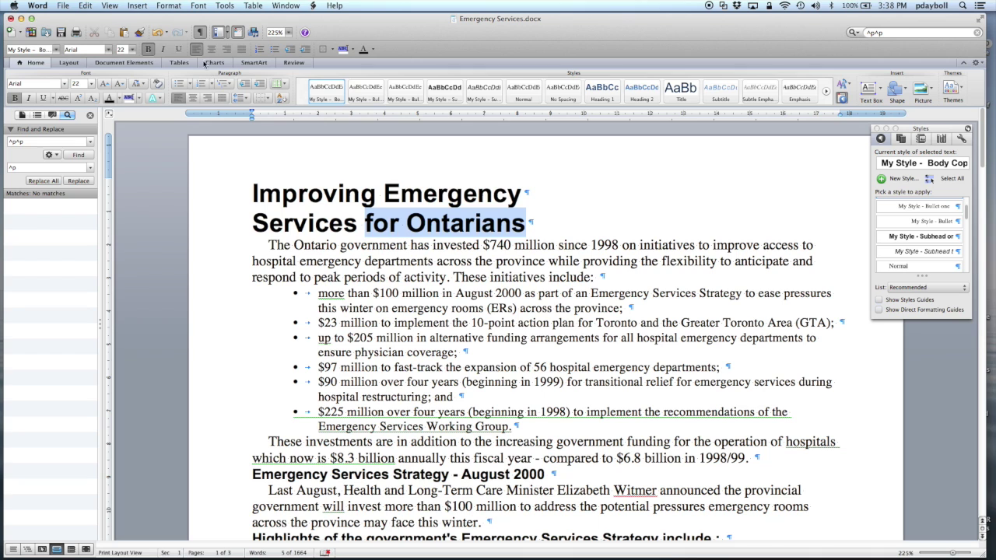
{"action": "left_click", "coordinate": [166, 5]}
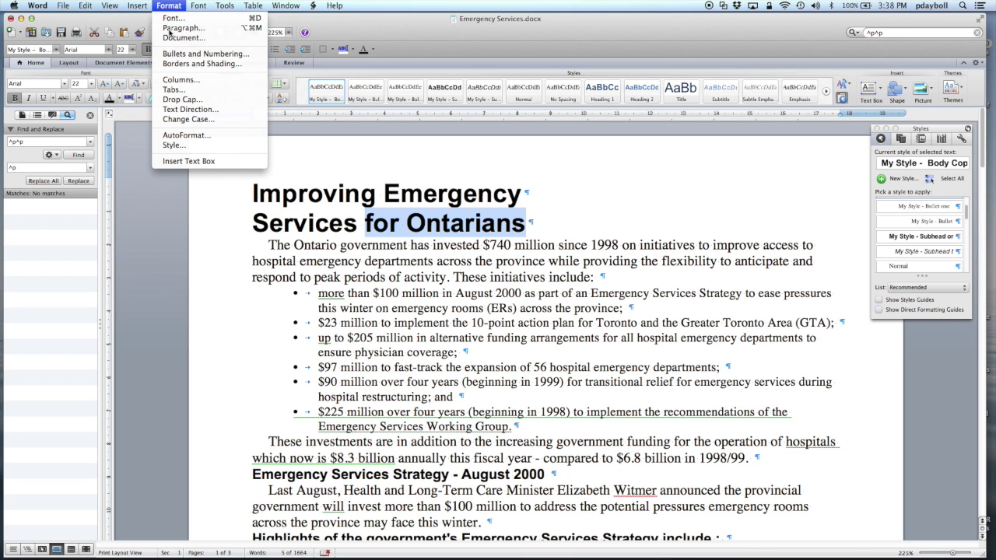
{"action": "left_click", "coordinate": [177, 29]}
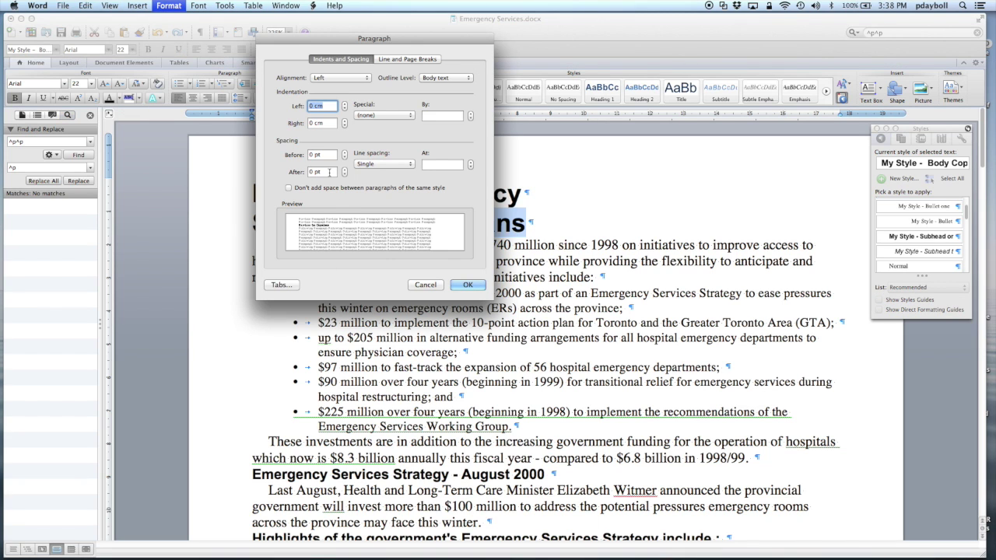
{"action": "left_click_drag", "start_coordinate": [335, 172], "coordinate": [300, 170]}
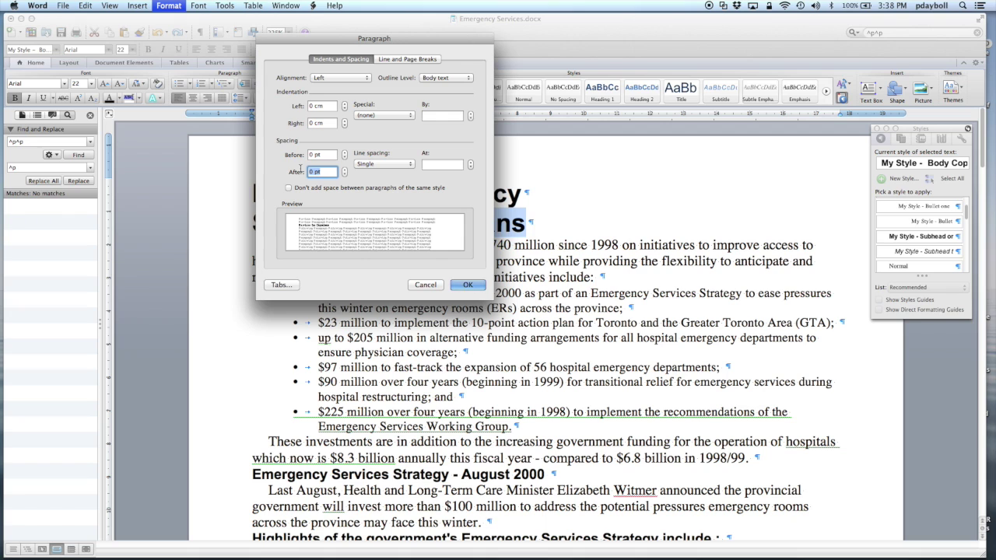
{"action": "type", "text": "12"}
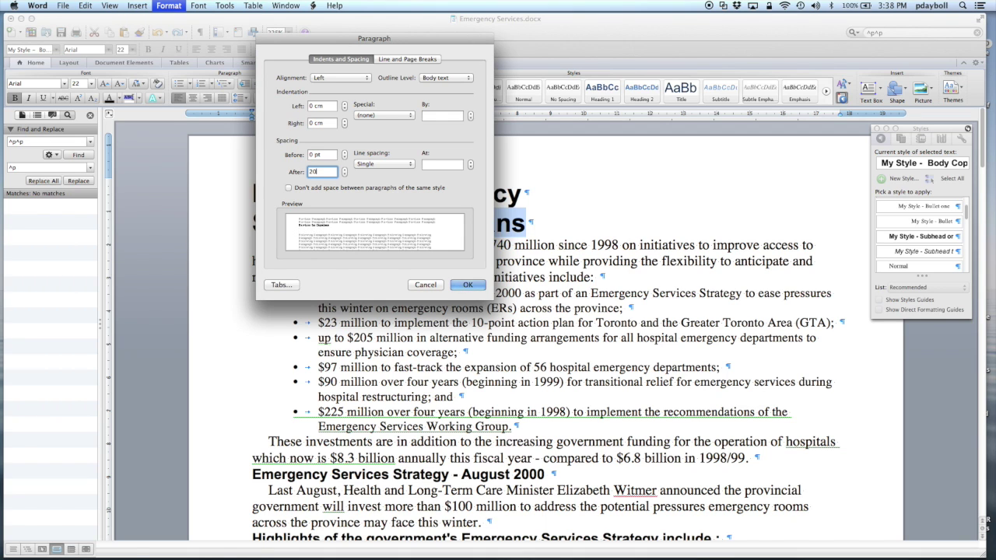
{"action": "key", "text": "Return"}
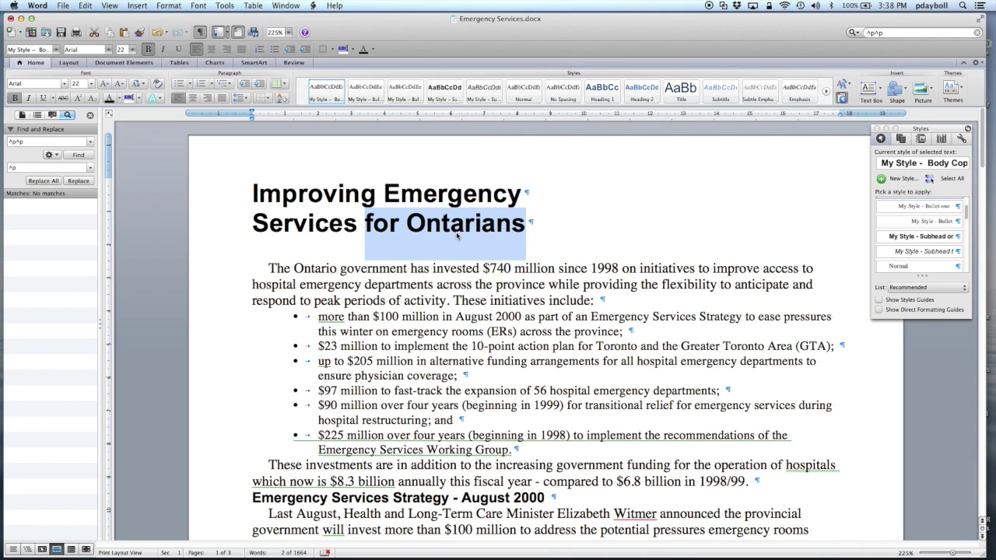
Review the indent, spacing, and line and page break settings of the title's second line without changing them.
{"action": "left_click", "coordinate": [169, 6]}
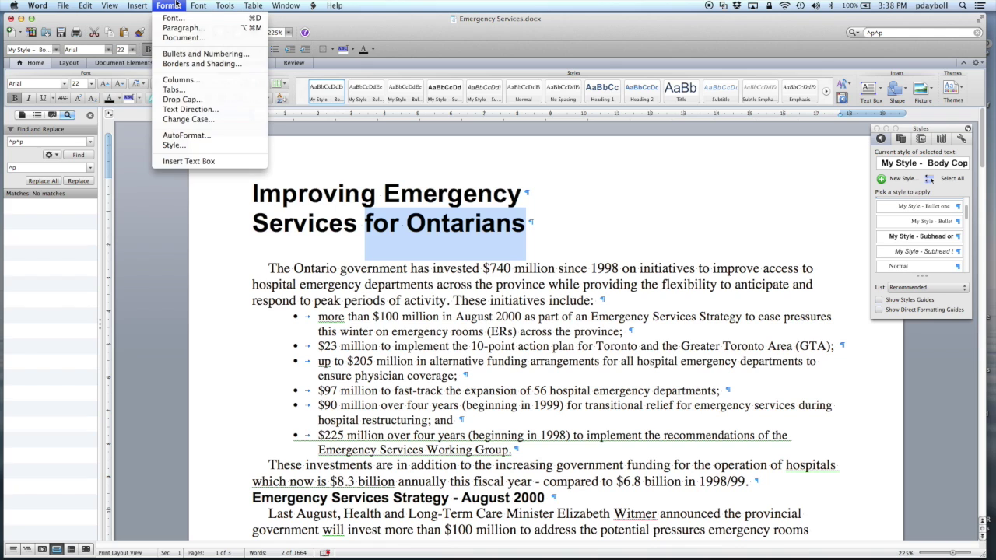
{"action": "left_click", "coordinate": [184, 27]}
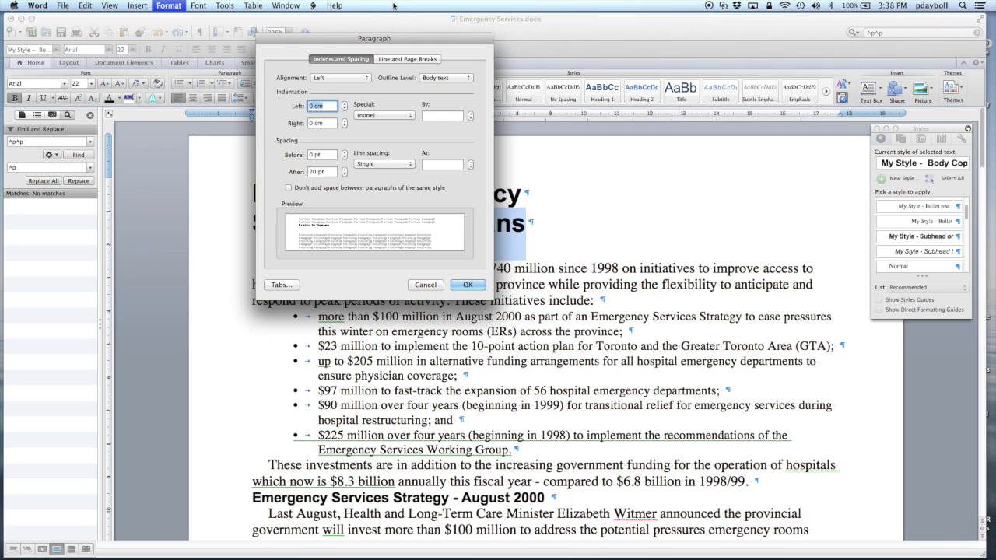
{"action": "left_click", "coordinate": [400, 59]}
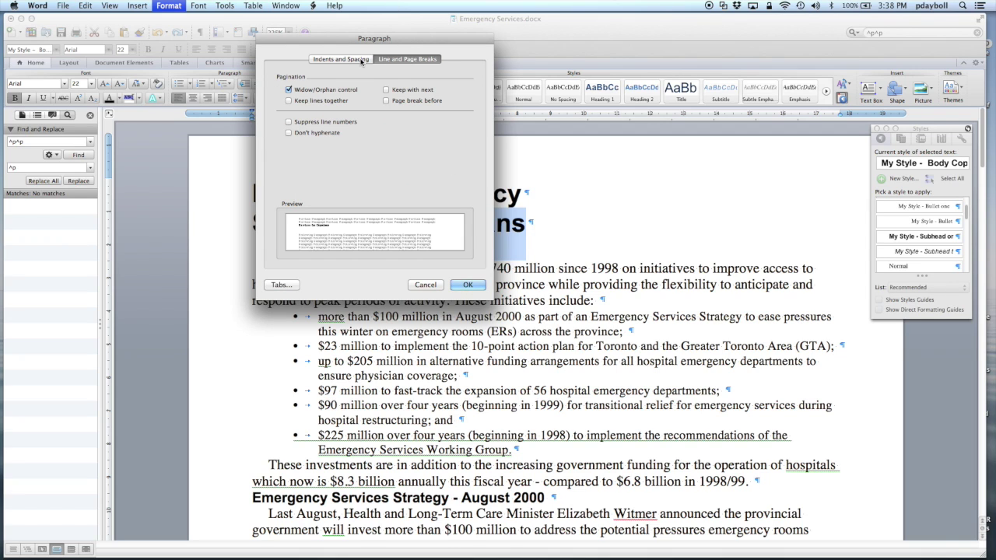
{"action": "left_click", "coordinate": [361, 60]}
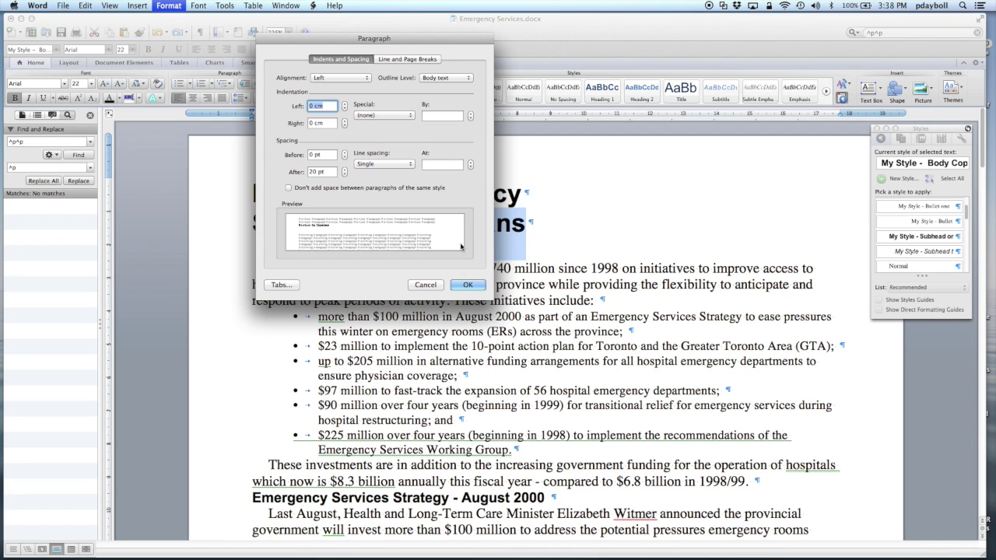
{"action": "left_click", "coordinate": [426, 285]}
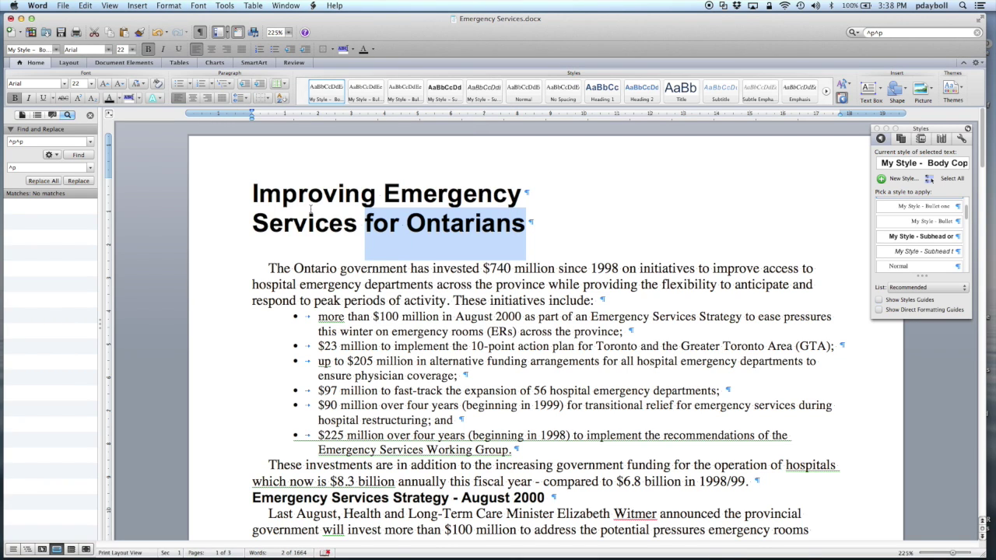
Insert ontario.gif from the Word Formatting Exercise folder on the Desktop before the title and set its text wrapping to Tight.
{"action": "left_click", "coordinate": [252, 194]}
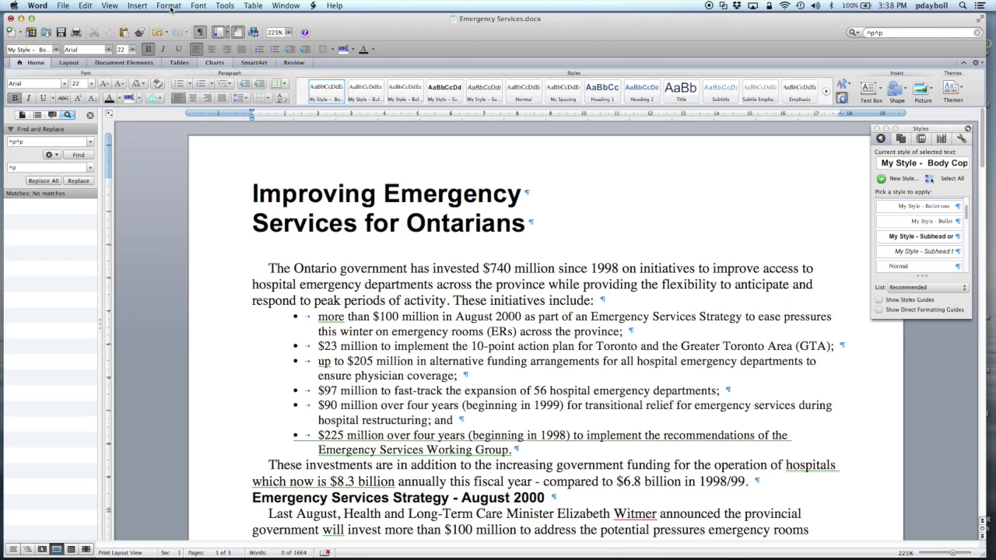
{"action": "left_click", "coordinate": [138, 5]}
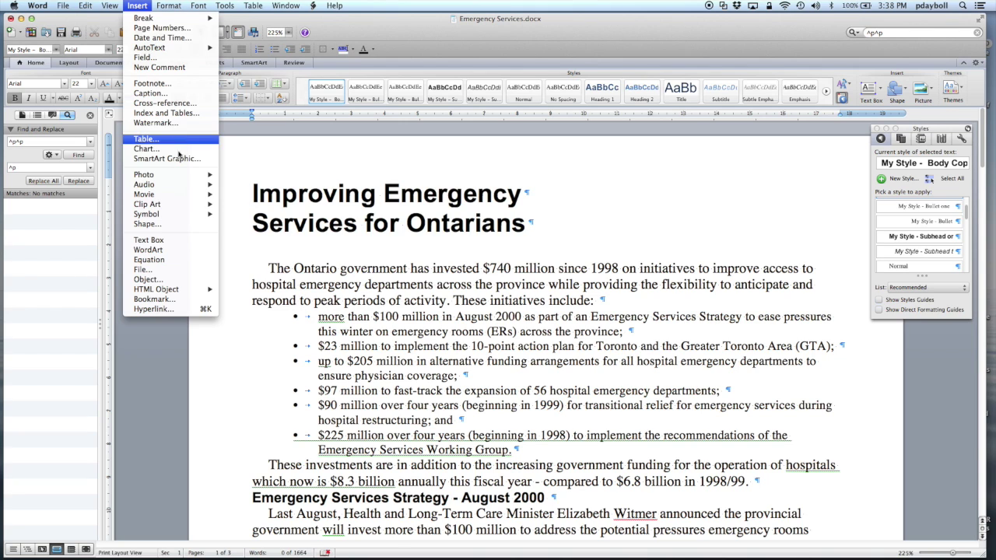
{"action": "mouse_move", "coordinate": [178, 179]}
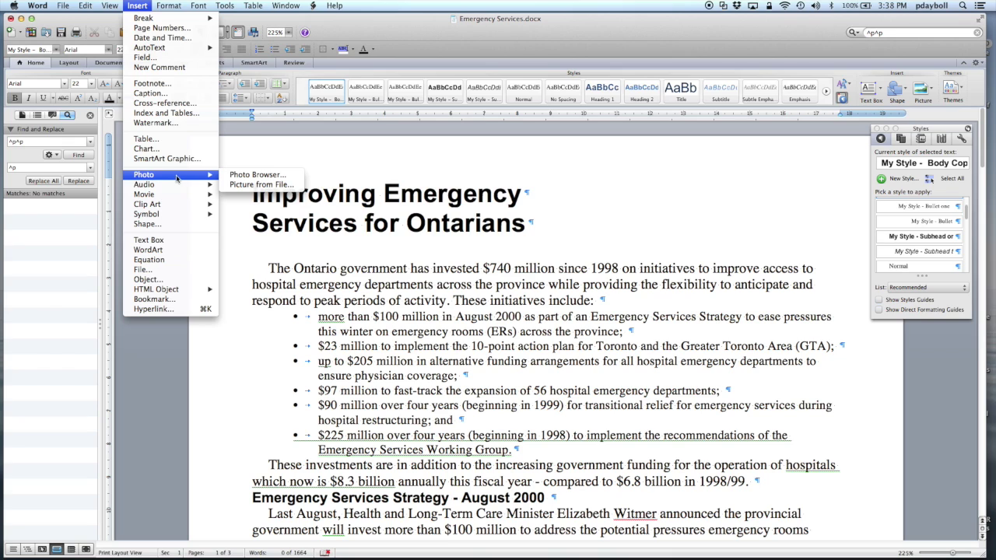
{"action": "left_click", "coordinate": [246, 186]}
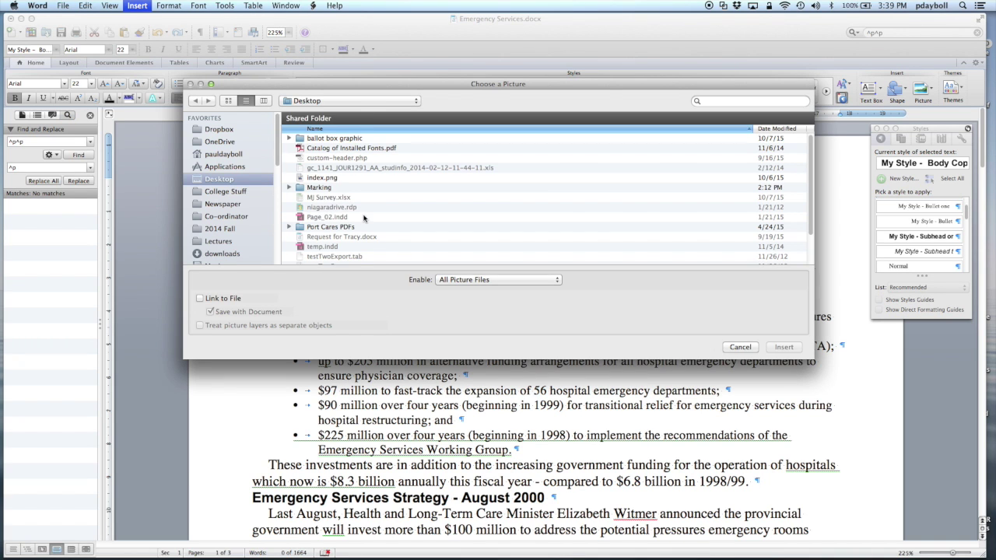
{"action": "scroll", "coordinate": [363, 219], "scroll_direction": "down", "scroll_amount": 2}
{"action": "left_click", "coordinate": [375, 250]}
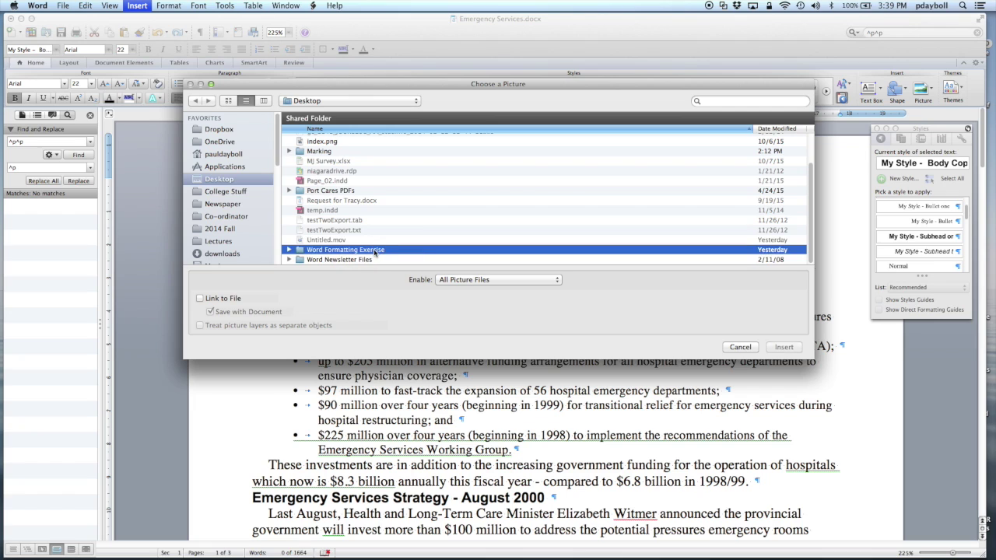
{"action": "double_click", "coordinate": [374, 250]}
{"action": "left_click", "coordinate": [326, 149]}
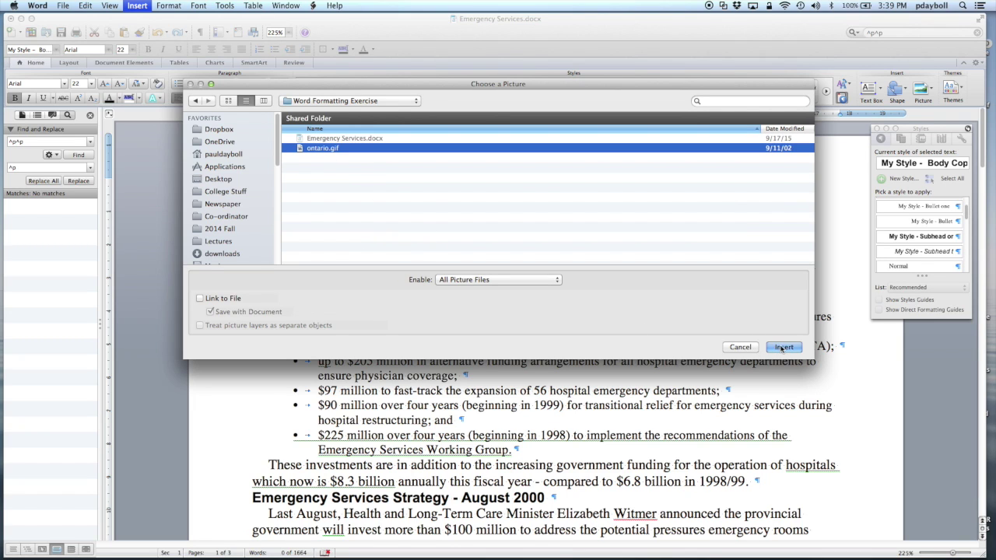
{"action": "left_click", "coordinate": [782, 348]}
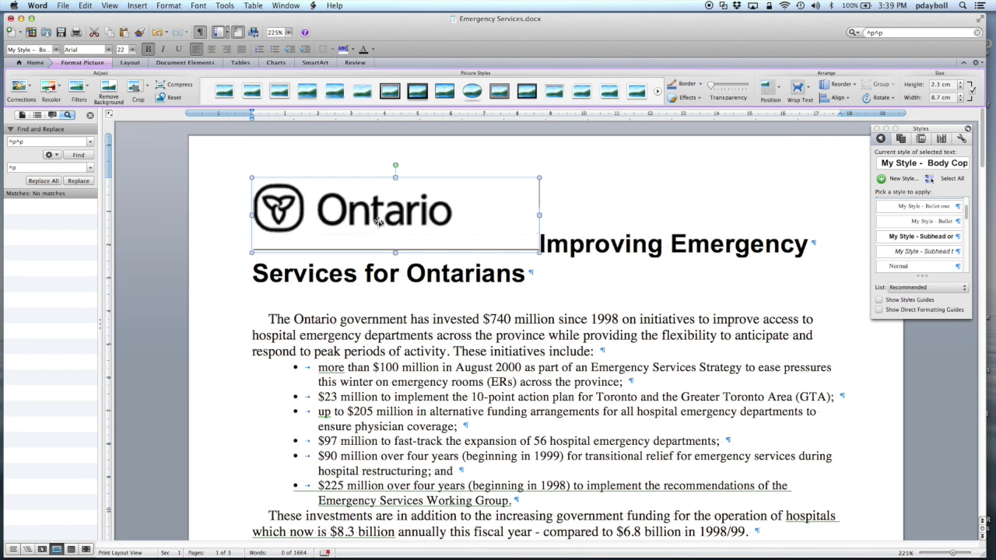
{"action": "left_click", "coordinate": [800, 88]}
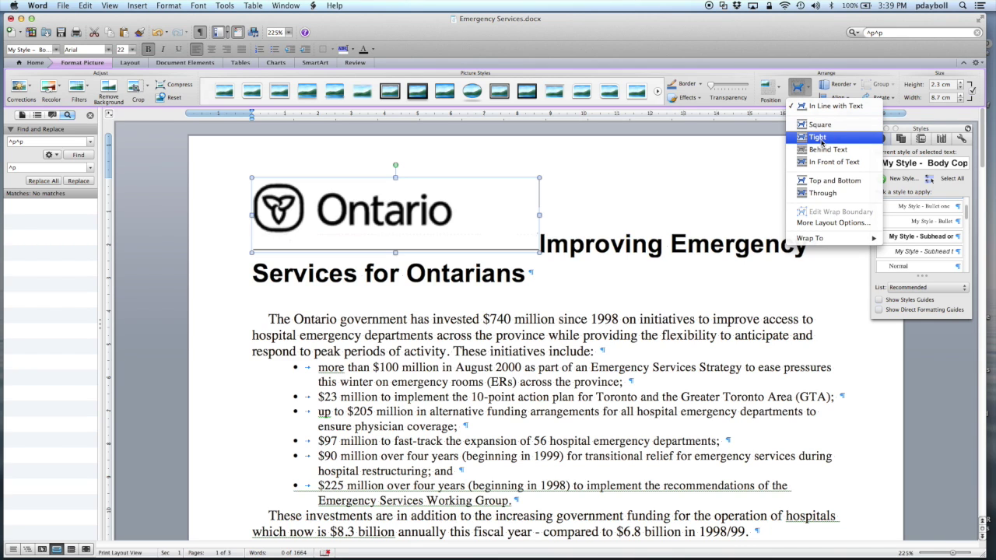
{"action": "left_click", "coordinate": [819, 137]}
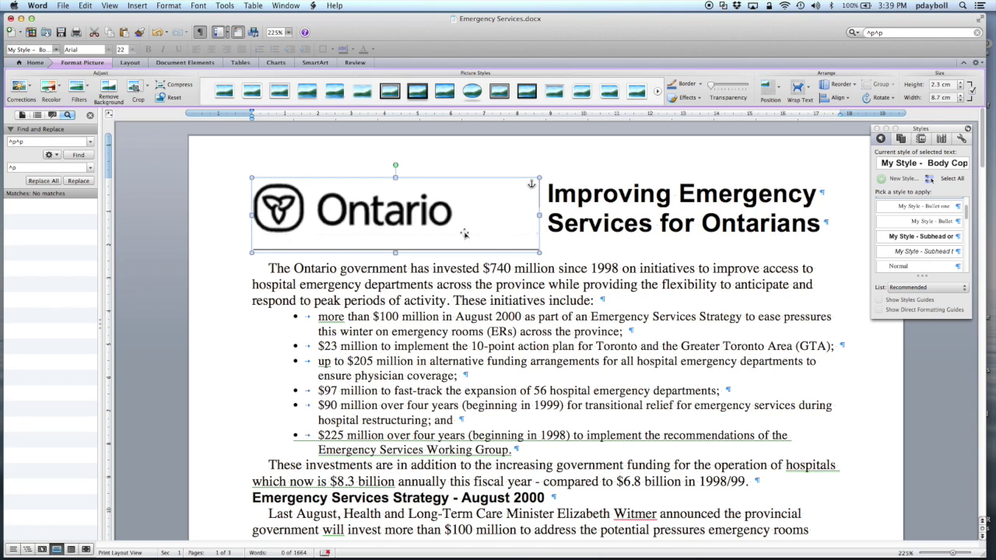
Crop the Ontario logo's lower line and empty right side, leaving it about 7.1 cm wide and 1.9 cm high.
{"action": "left_click", "coordinate": [138, 91]}
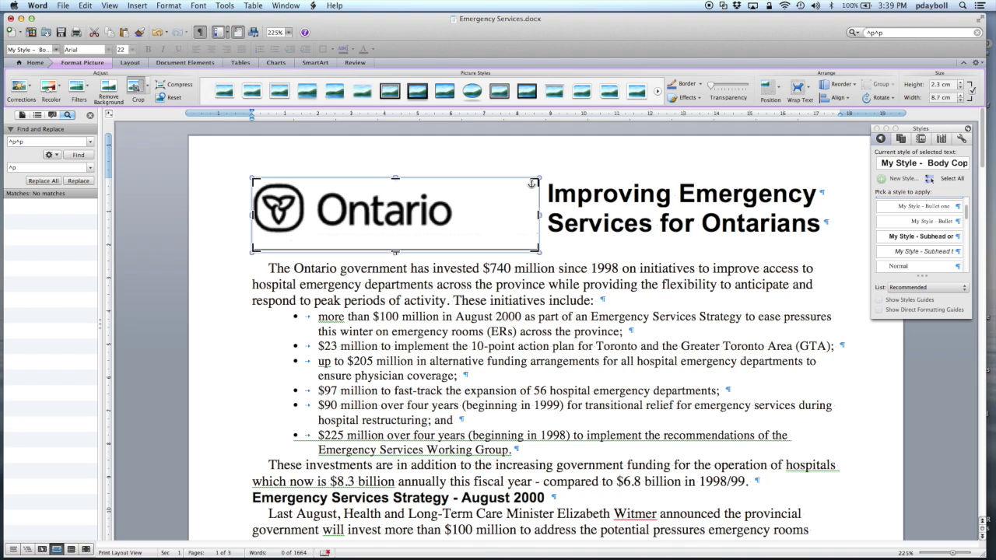
{"action": "left_click", "coordinate": [396, 252]}
{"action": "left_click_drag", "start_coordinate": [395, 251], "coordinate": [394, 239]}
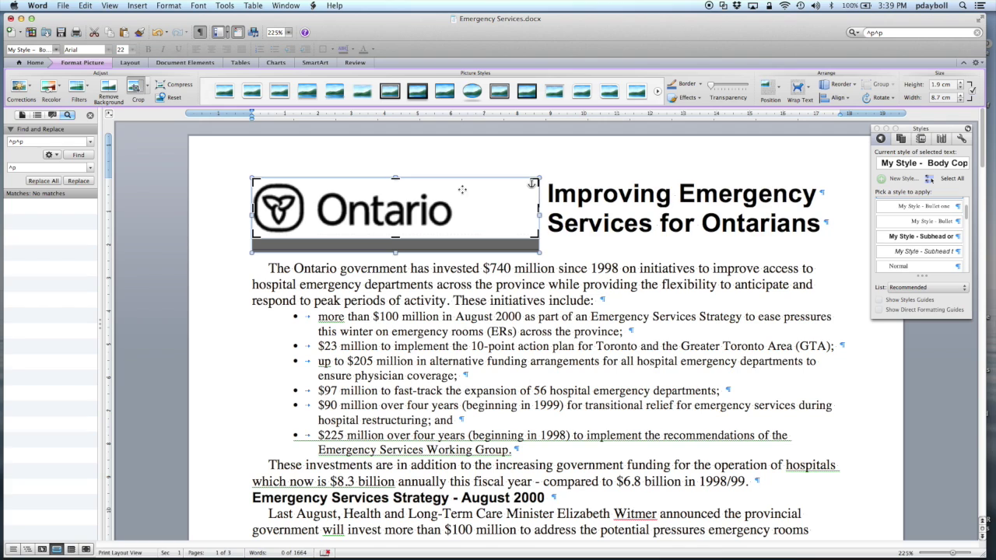
{"action": "left_click", "coordinate": [537, 208]}
{"action": "left_click_drag", "start_coordinate": [537, 207], "coordinate": [483, 209]}
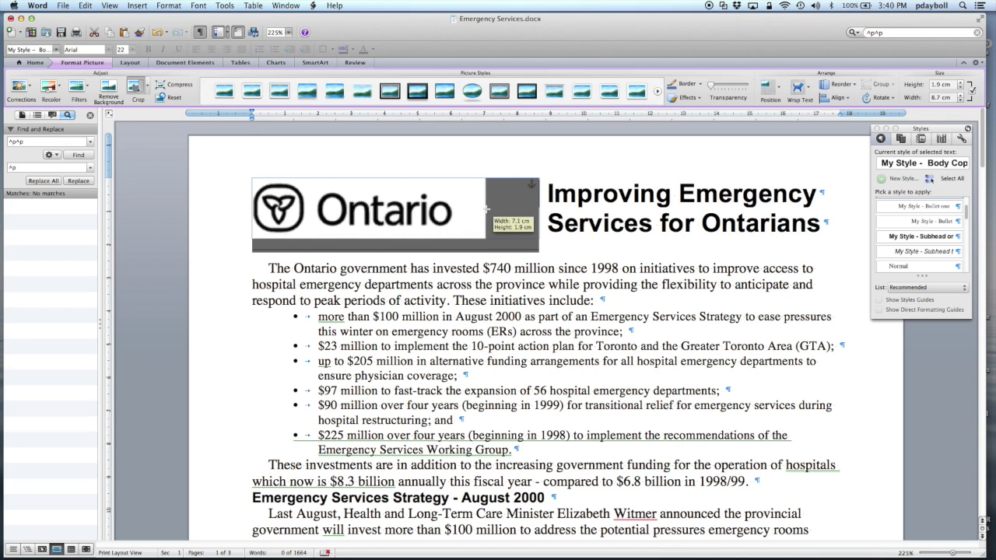
{"action": "left_click", "coordinate": [754, 220]}
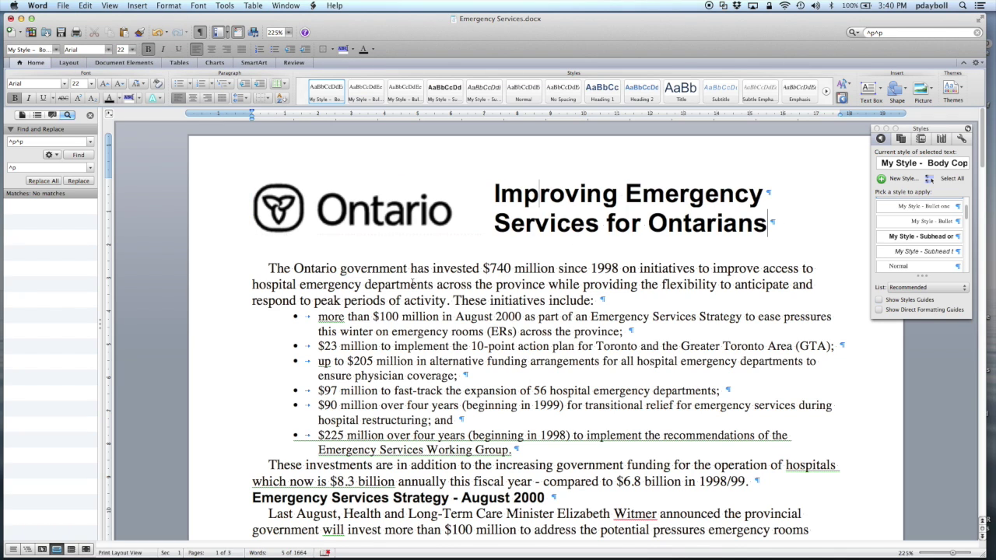
{"action": "scroll", "coordinate": [412, 285], "scroll_direction": "down", "scroll_amount": 4}
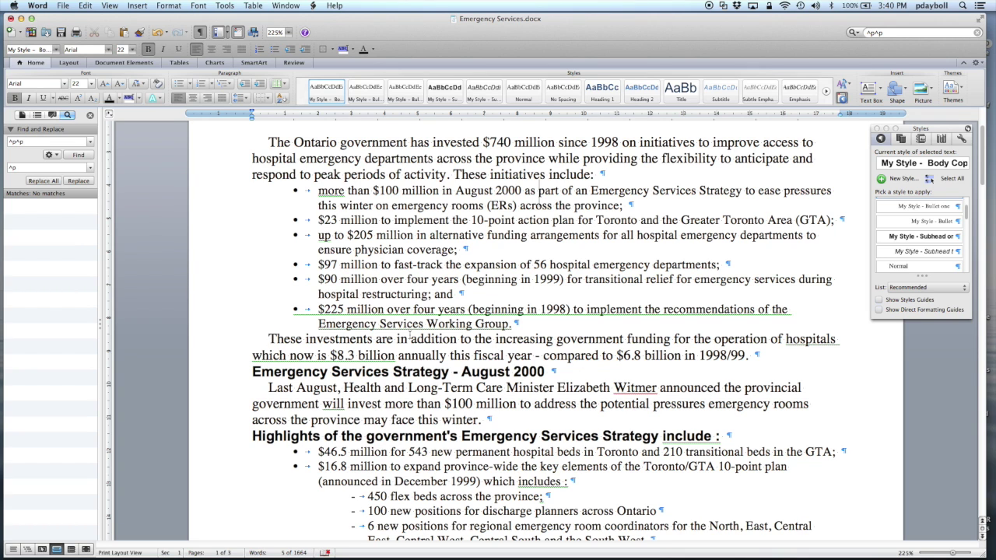
Set the paragraph spacing of the "Emergency Services Strategy - August 2000" heading to 8 pt before and 2 pt after.
{"action": "scroll", "coordinate": [539, 190], "scroll_direction": "down", "scroll_amount": 3}
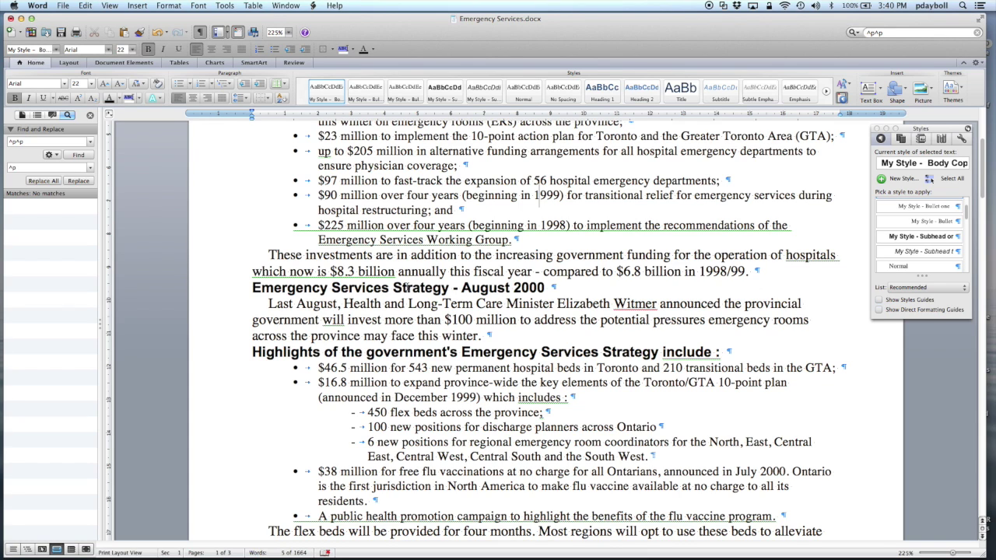
{"action": "left_click_drag", "start_coordinate": [412, 288], "coordinate": [384, 290]}
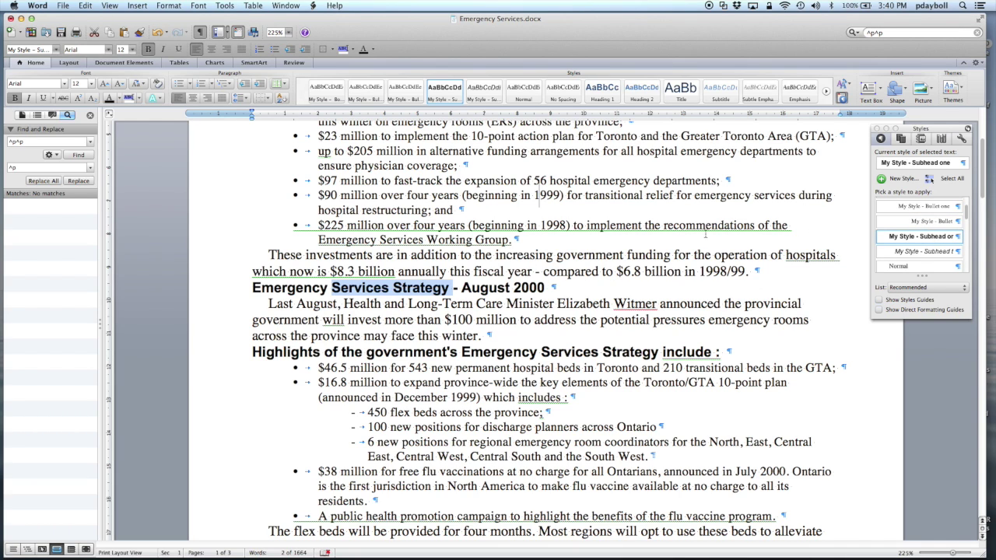
{"action": "left_click", "coordinate": [169, 7]}
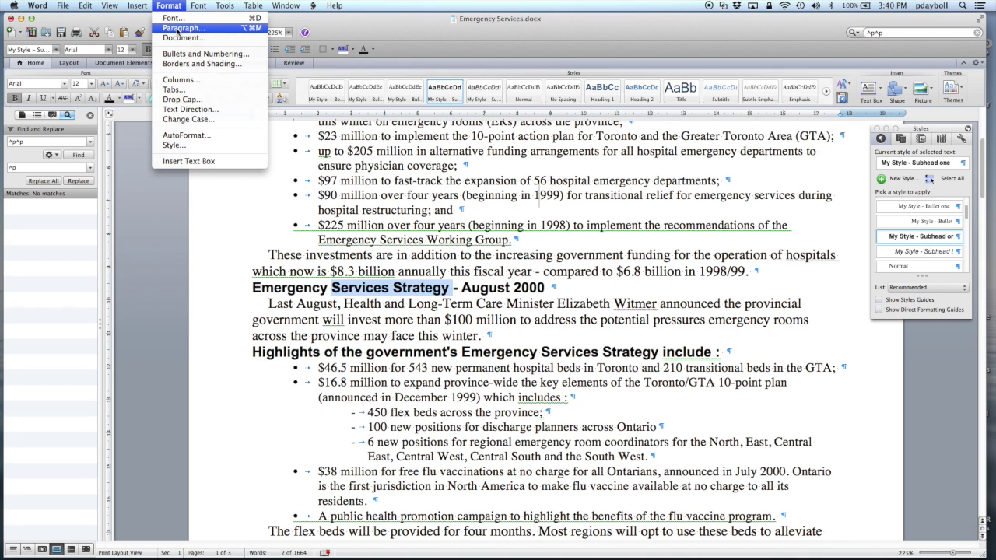
{"action": "left_click", "coordinate": [178, 29]}
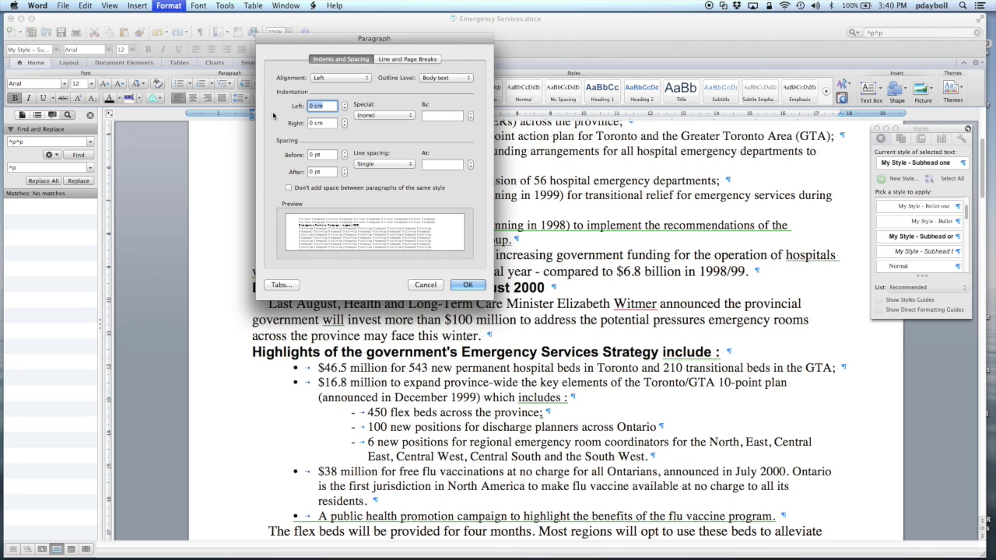
{"action": "left_click_drag", "start_coordinate": [340, 40], "coordinate": [694, 189]}
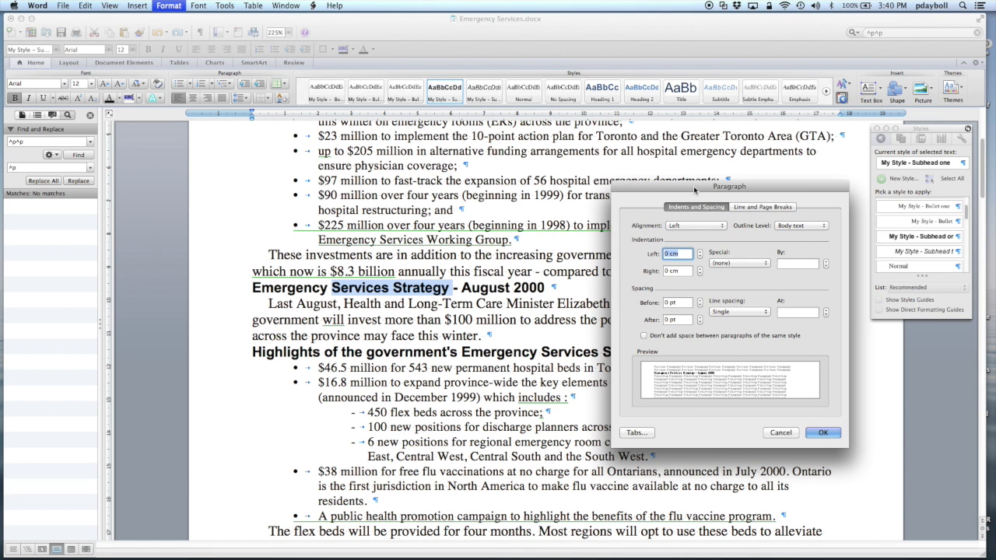
{"action": "left_click", "coordinate": [668, 302]}
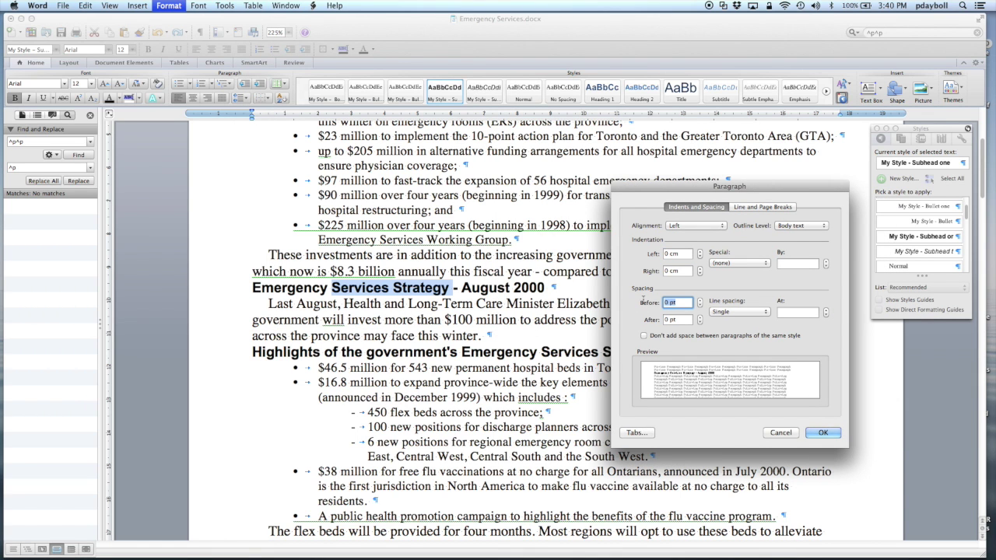
{"action": "type", "text": "8"}
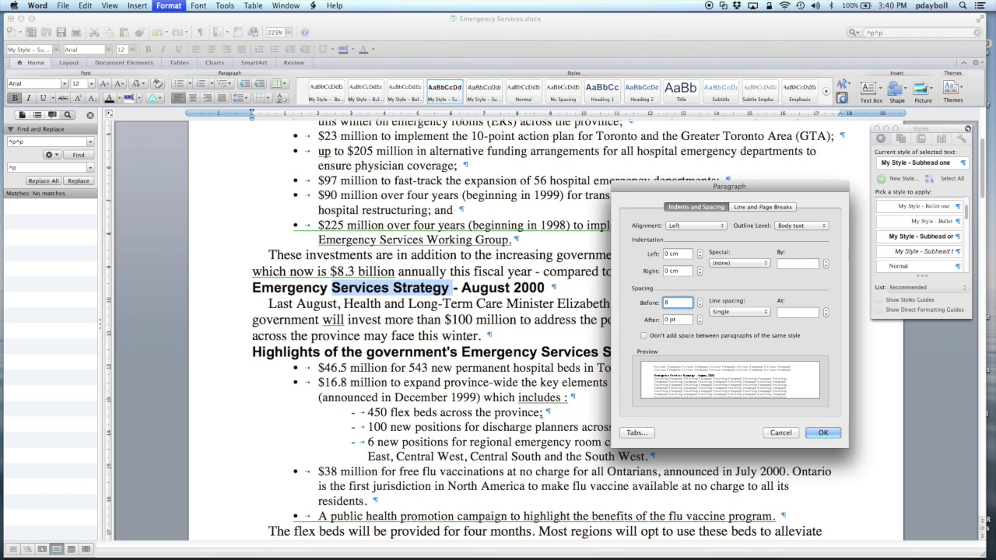
{"action": "key", "text": "Tab"}
{"action": "type", "text": "2"}
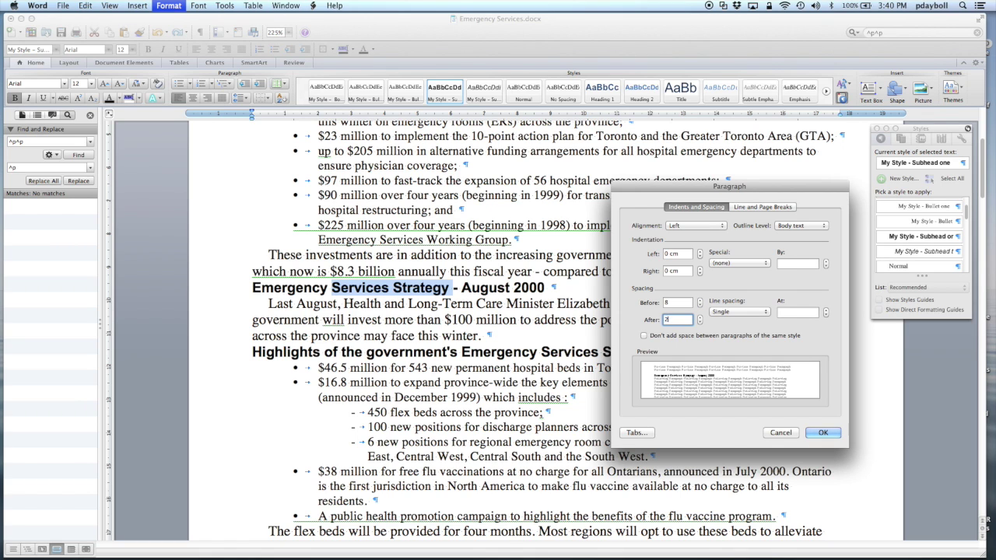
{"action": "key", "text": "Tab"}
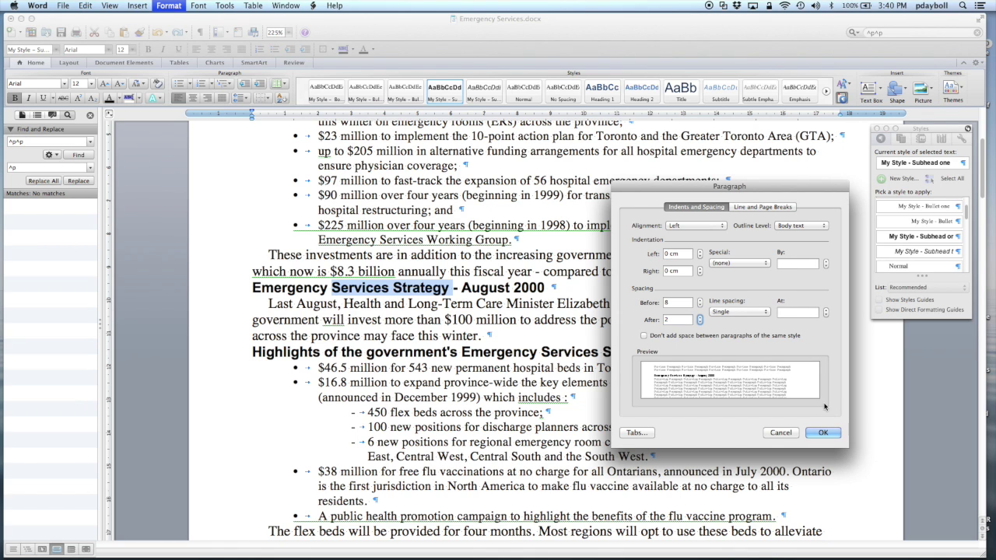
{"action": "left_click", "coordinate": [823, 433]}
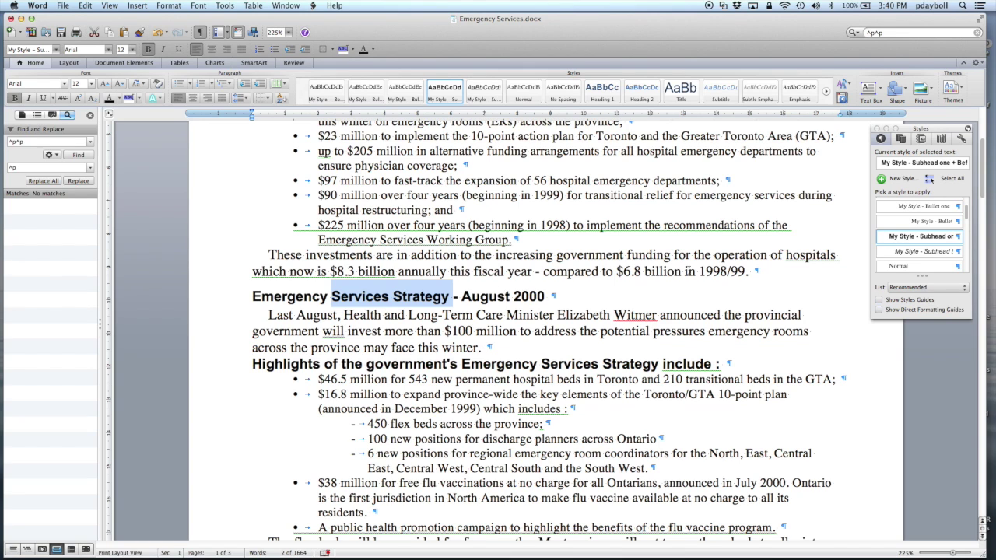
Update the My Style - Subhead one style to match the selected heading and review the other subheads.
{"action": "mouse_move", "coordinate": [960, 241]}
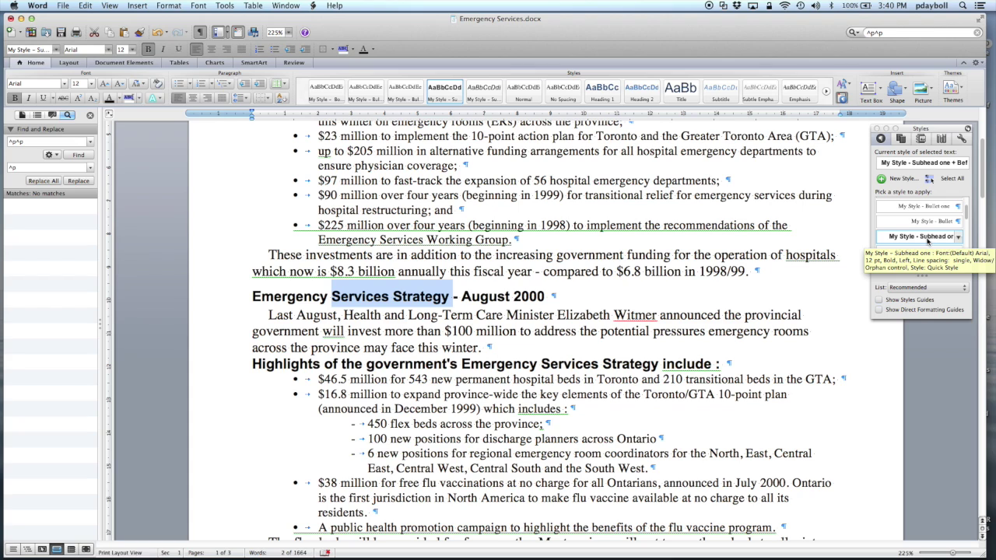
{"action": "left_click", "coordinate": [959, 239]}
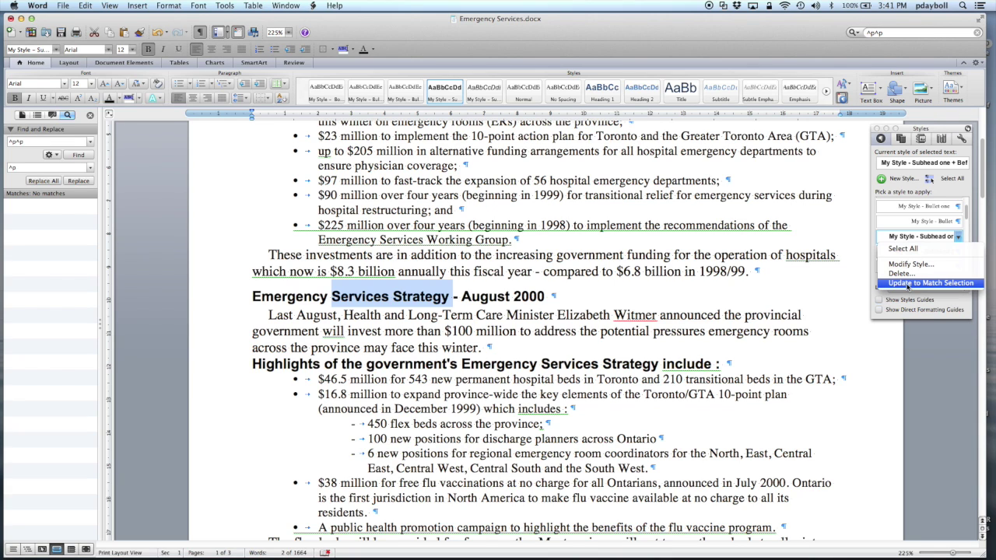
{"action": "left_click", "coordinate": [908, 283]}
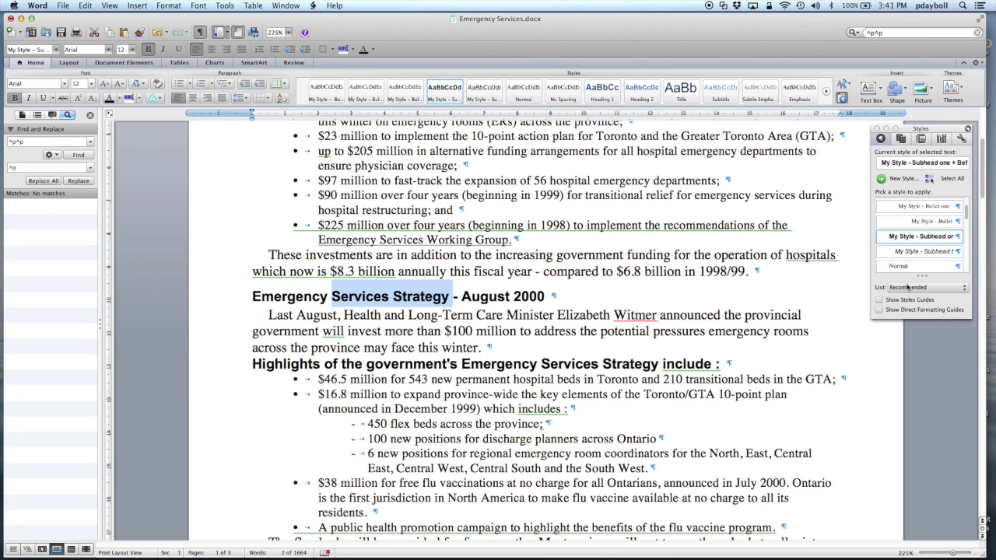
{"action": "left_click", "coordinate": [639, 356]}
{"action": "scroll", "coordinate": [639, 356], "scroll_direction": "down", "scroll_amount": 3}
{"action": "scroll", "coordinate": [639, 356], "scroll_direction": "down", "scroll_amount": 10}
{"action": "scroll", "coordinate": [639, 356], "scroll_direction": "up", "scroll_amount": 7}
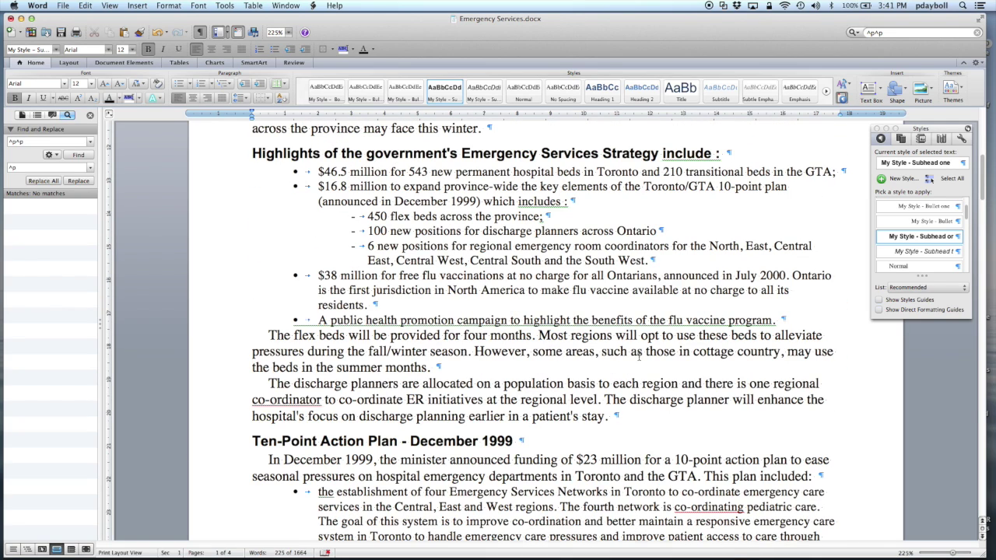
{"action": "scroll", "coordinate": [639, 356], "scroll_direction": "down", "scroll_amount": 12}
{"action": "scroll", "coordinate": [639, 356], "scroll_direction": "up", "scroll_amount": 15}
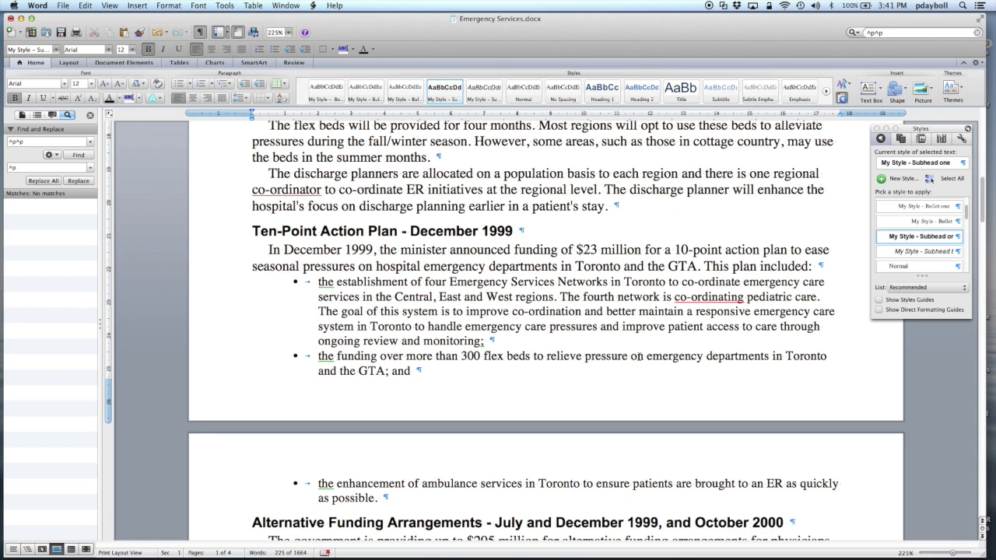
Set the spacing before the first bullet under "Ten-Point Action Plan - December 1999" to 5 pt.
{"action": "scroll", "coordinate": [639, 357], "scroll_direction": "down", "scroll_amount": 6}
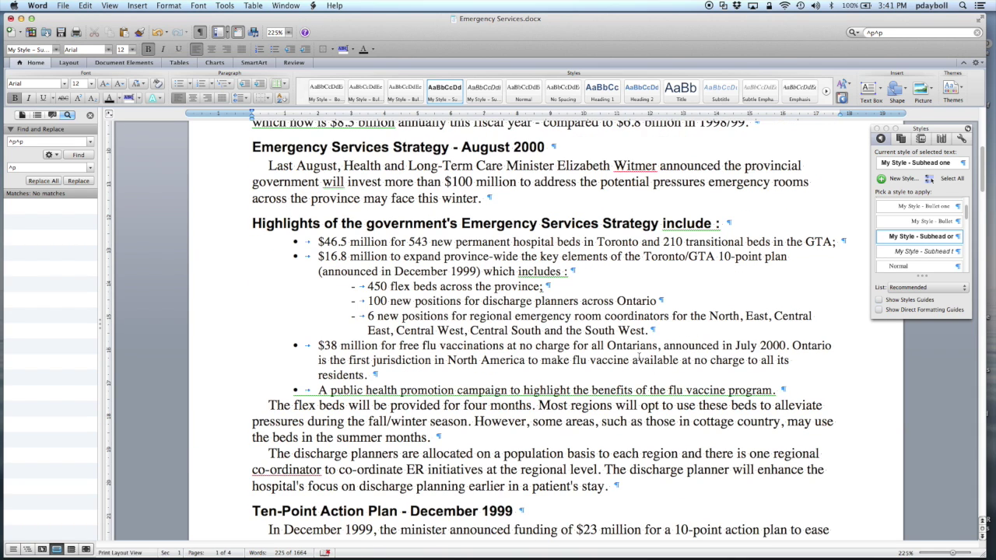
{"action": "left_click_drag", "start_coordinate": [337, 394], "coordinate": [393, 455]}
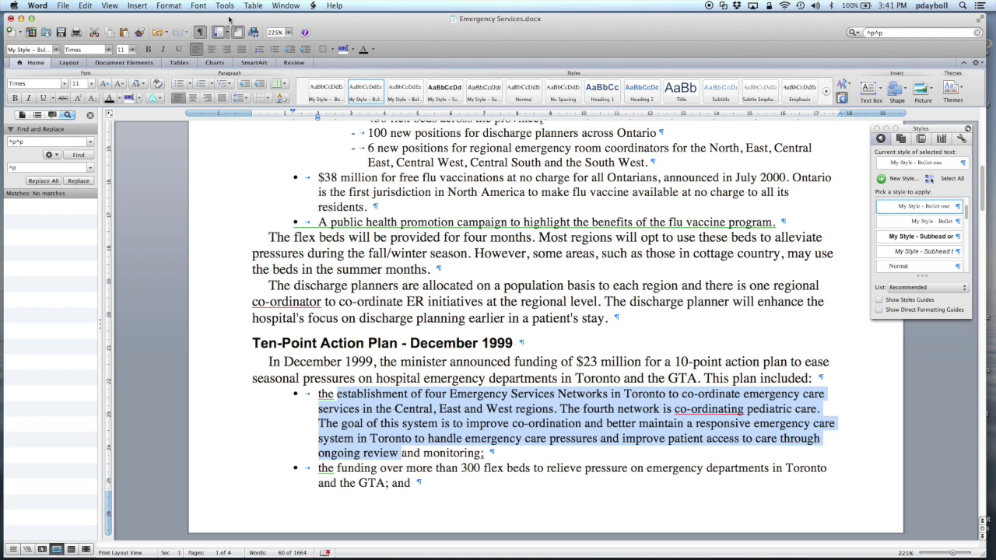
{"action": "left_click", "coordinate": [170, 5]}
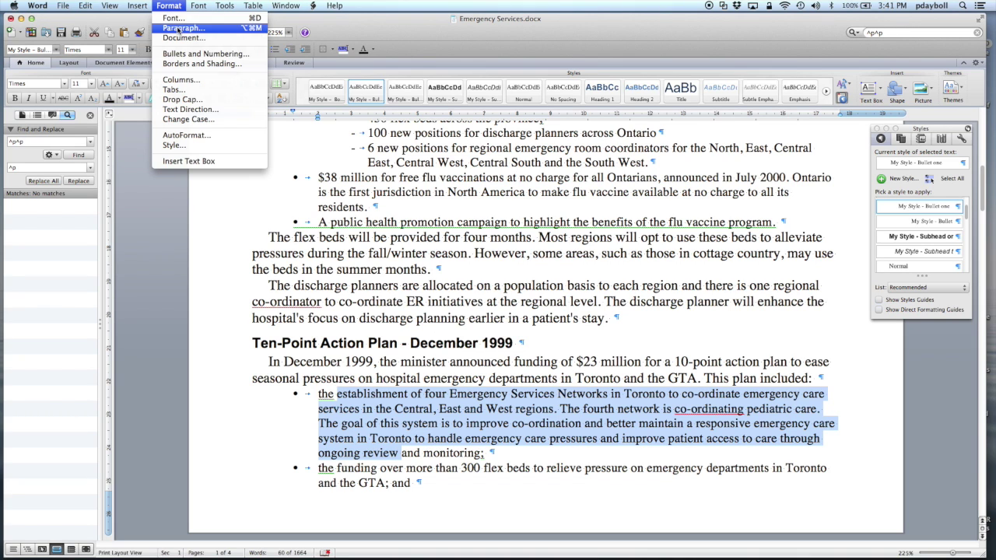
{"action": "left_click", "coordinate": [178, 28]}
{"action": "left_click", "coordinate": [671, 301]}
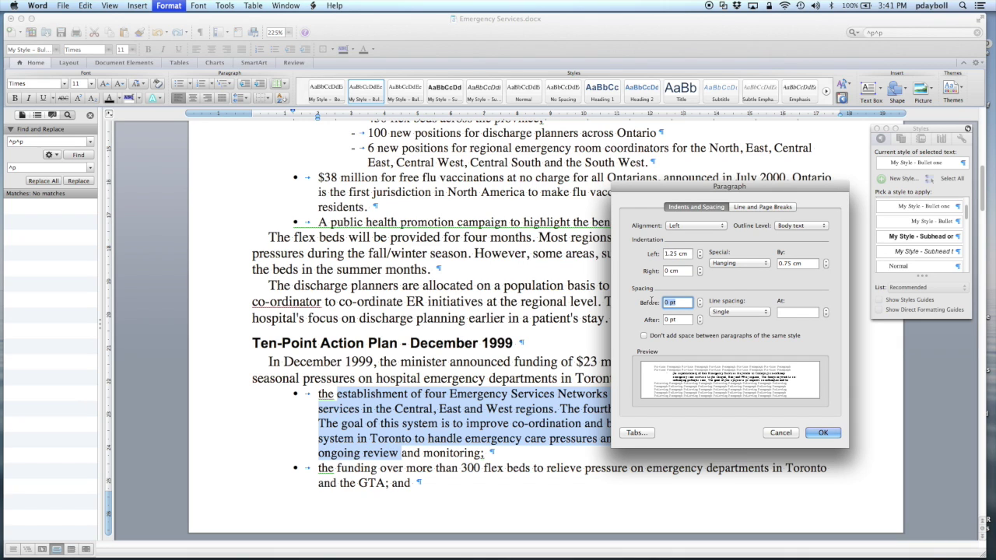
{"action": "type", "text": "5"}
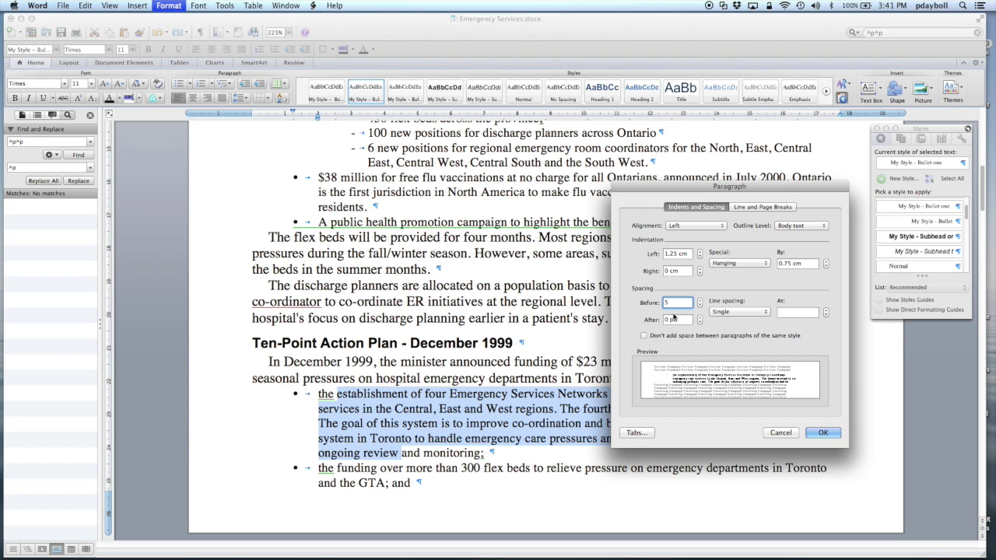
{"action": "key", "text": "Return"}
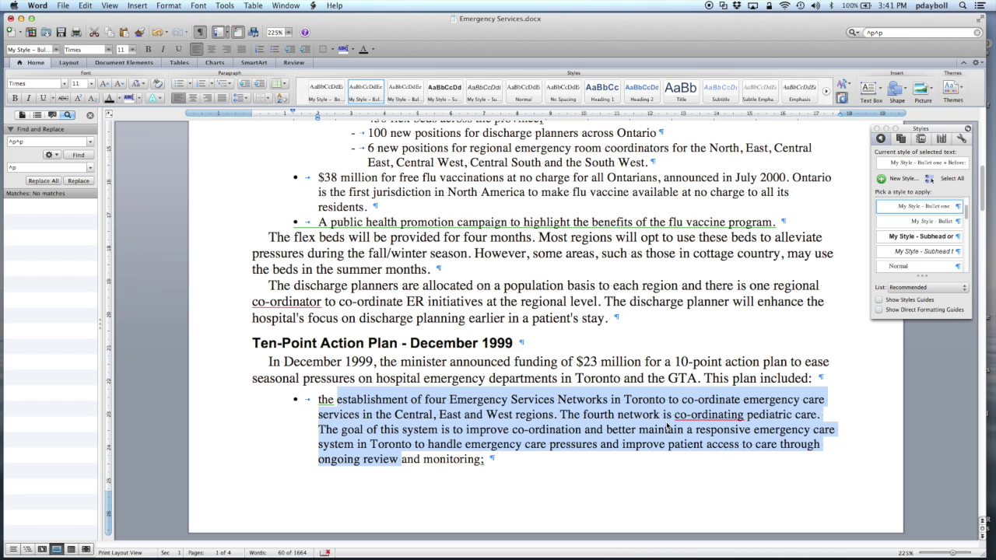
Update the My Style - Bullet one style to match the selected bullet's paragraph spacing and check the following bullet lists.
{"action": "left_click", "coordinate": [960, 208]}
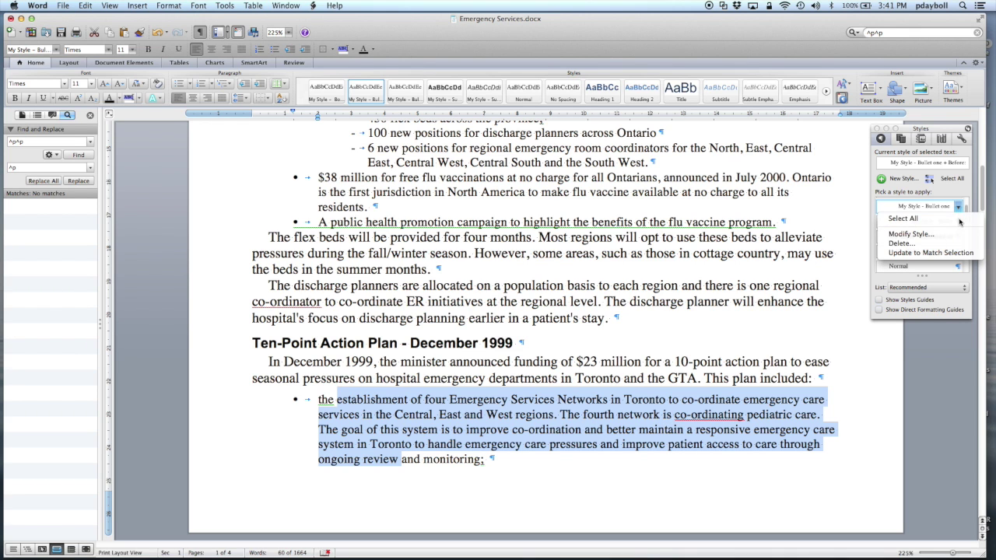
{"action": "left_click", "coordinate": [939, 254]}
{"action": "scroll", "coordinate": [673, 292], "scroll_direction": "down", "scroll_amount": 5}
{"action": "scroll", "coordinate": [671, 295], "scroll_direction": "down", "scroll_amount": 3}
{"action": "scroll", "coordinate": [670, 296], "scroll_direction": "down", "scroll_amount": 5}
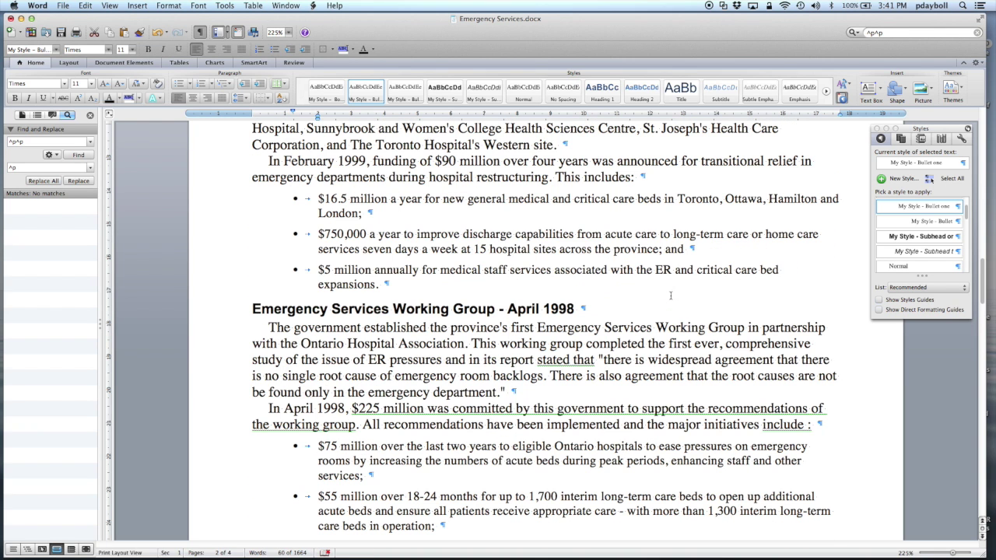
Set the $16.5 million and $750,000 bullets' right indent at about 14.7 cm on the ruler and their text's left indent at about 2.25 cm.
{"action": "scroll", "coordinate": [670, 296], "scroll_direction": "down", "scroll_amount": 1}
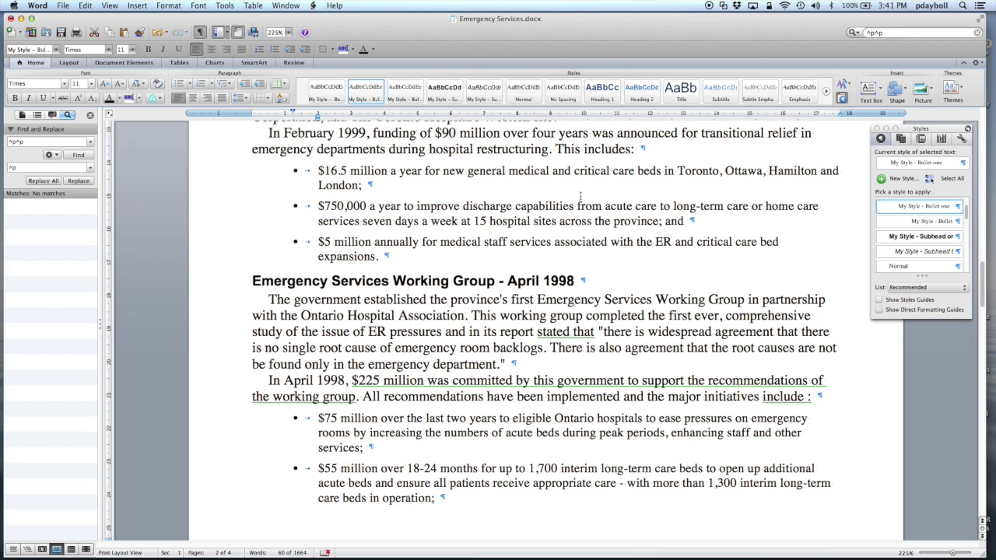
{"action": "left_click", "coordinate": [591, 220], "text": "shift"}
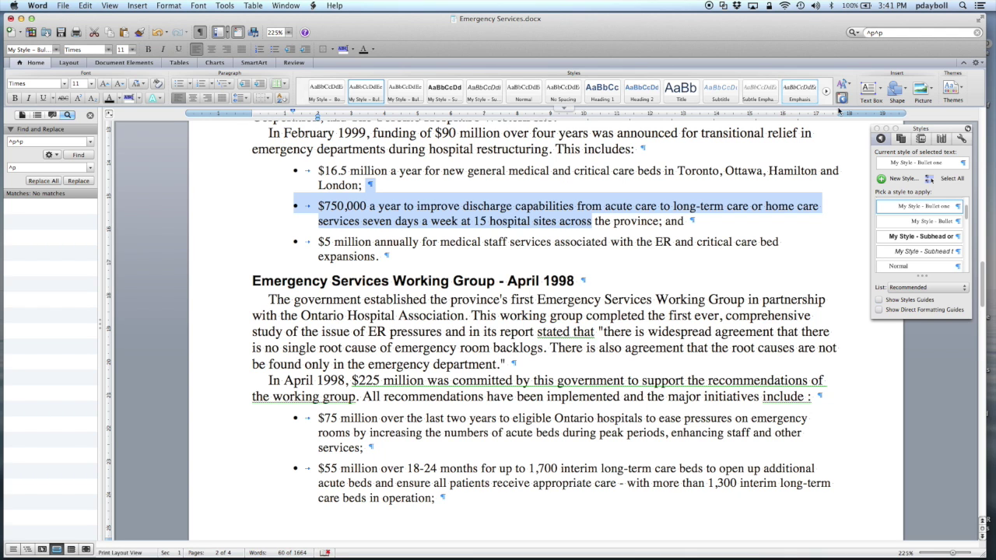
{"action": "left_click_drag", "start_coordinate": [838, 111], "coordinate": [747, 115]}
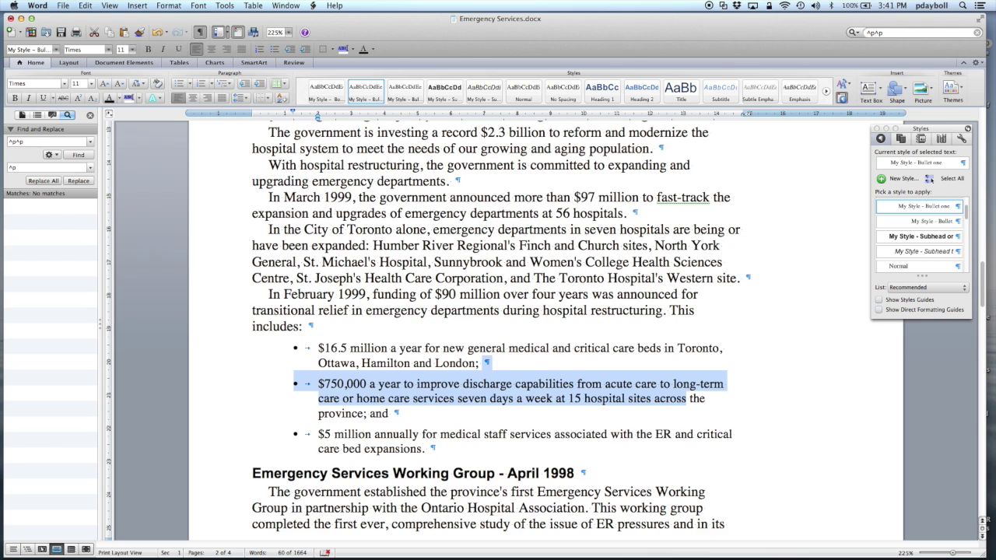
{"action": "key", "text": "super+z"}
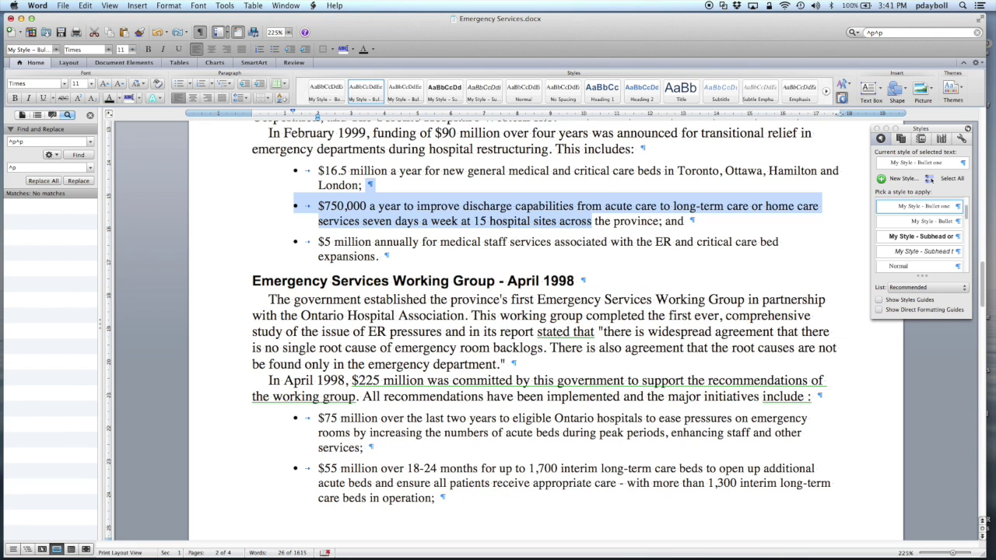
{"action": "left_click_drag", "start_coordinate": [839, 115], "coordinate": [740, 115]}
{"action": "left_click_drag", "start_coordinate": [320, 117], "coordinate": [325, 118]}
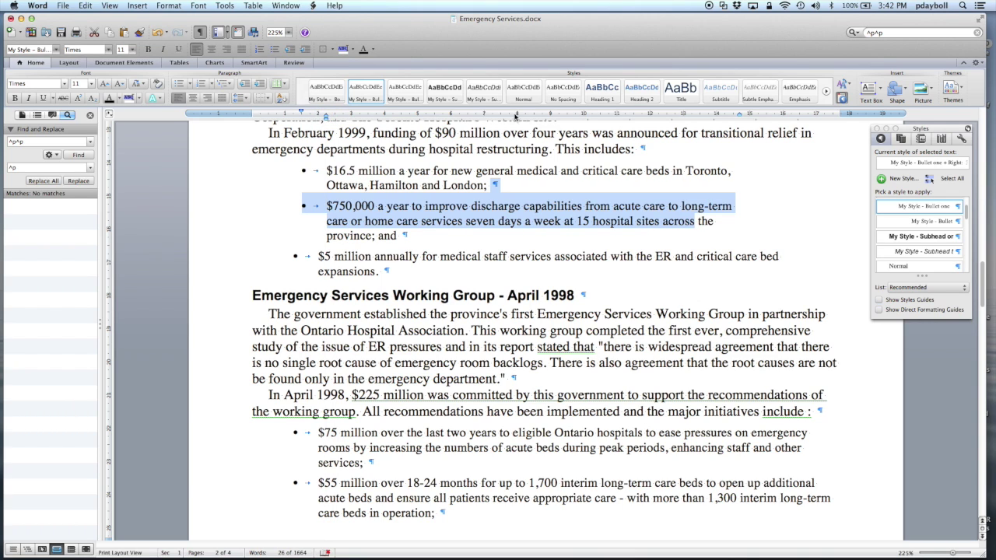
{"action": "left_click_drag", "start_coordinate": [748, 115], "coordinate": [748, 115]}
Update the My Style - Bullet one style to match the selected bullets' indents and review the bullet lists through the document's end.
{"action": "left_click", "coordinate": [959, 207]}
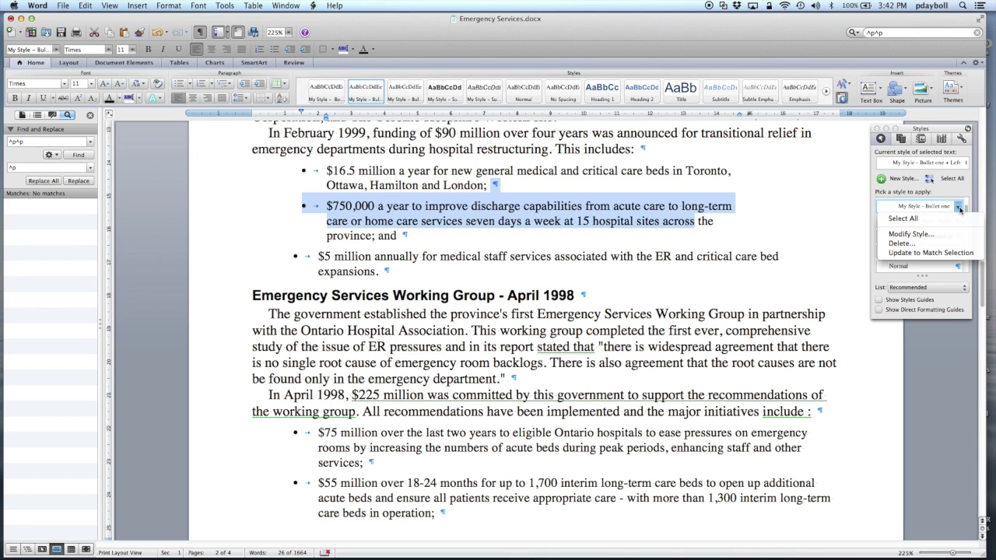
{"action": "left_click", "coordinate": [957, 253]}
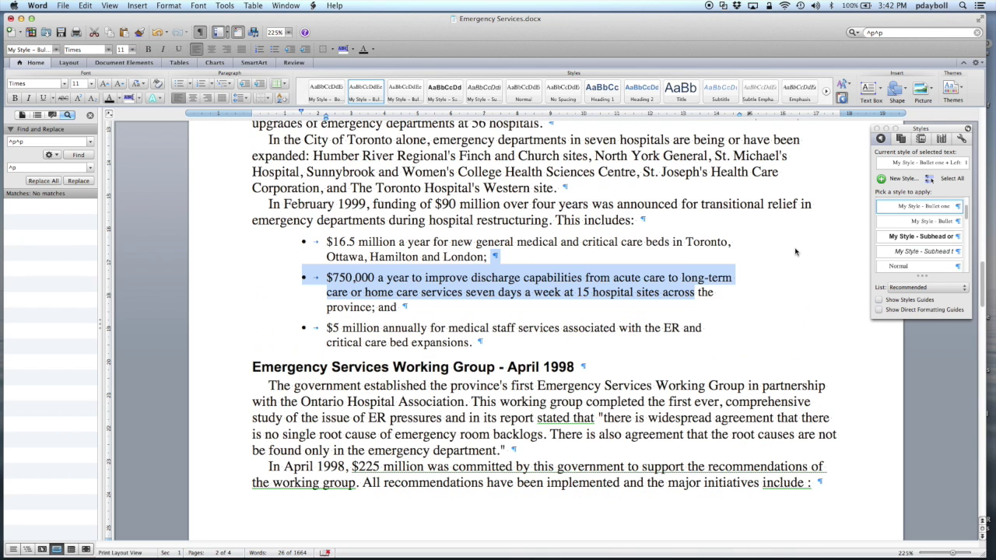
{"action": "scroll", "coordinate": [669, 269], "scroll_direction": "down", "scroll_amount": 5}
{"action": "scroll", "coordinate": [669, 266], "scroll_direction": "down", "scroll_amount": 10}
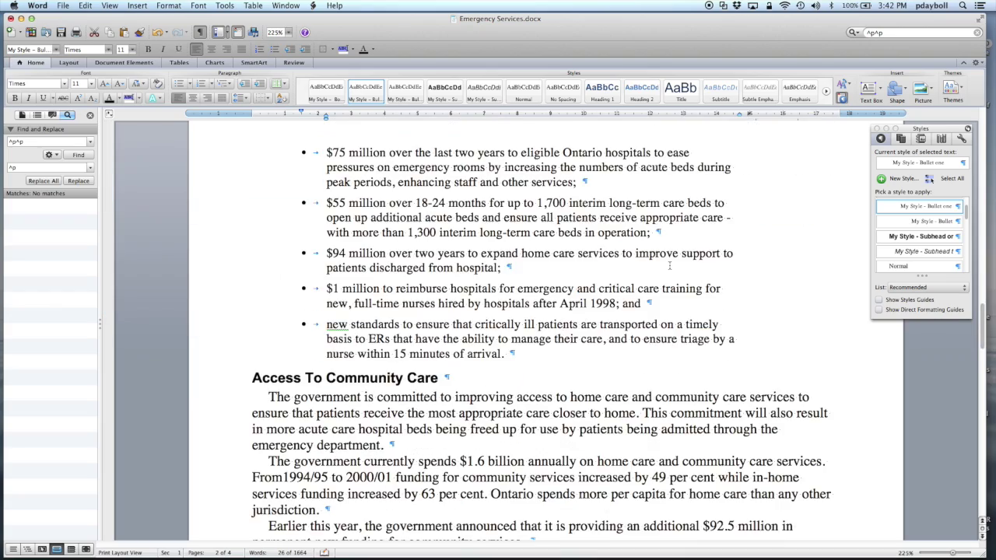
{"action": "scroll", "coordinate": [669, 266], "scroll_direction": "down", "scroll_amount": 5}
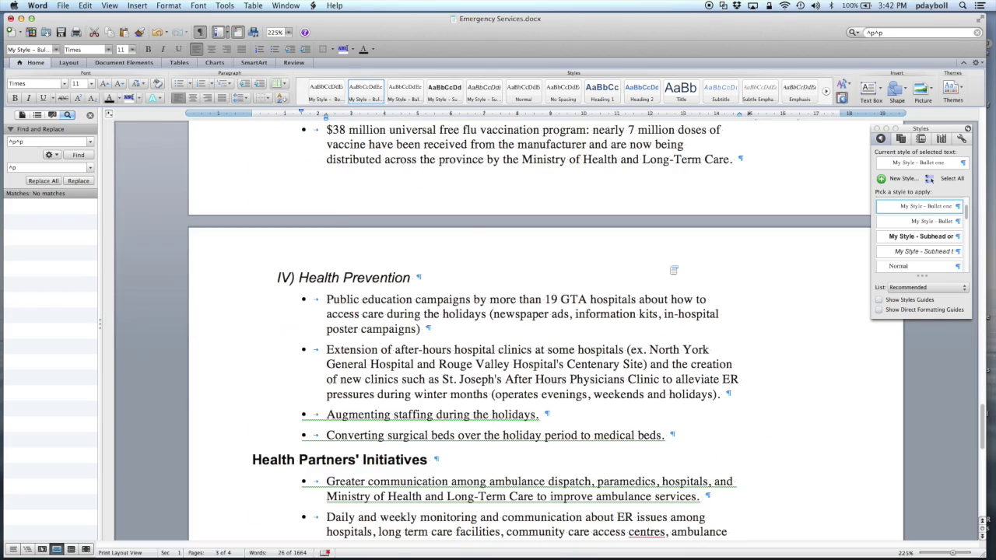
{"action": "scroll", "coordinate": [669, 266], "scroll_direction": "down", "scroll_amount": 5}
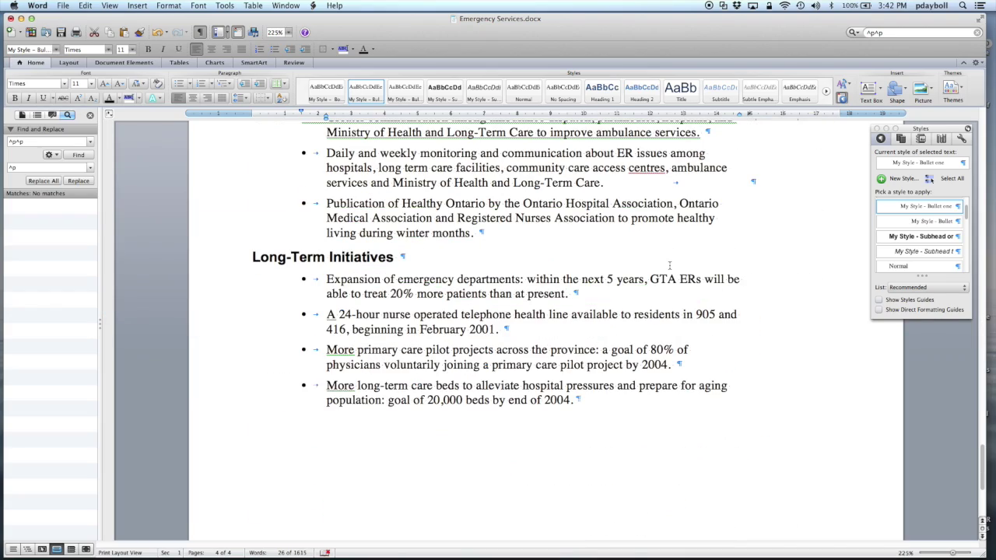
{"action": "scroll", "coordinate": [670, 266], "scroll_direction": "up", "scroll_amount": 20}
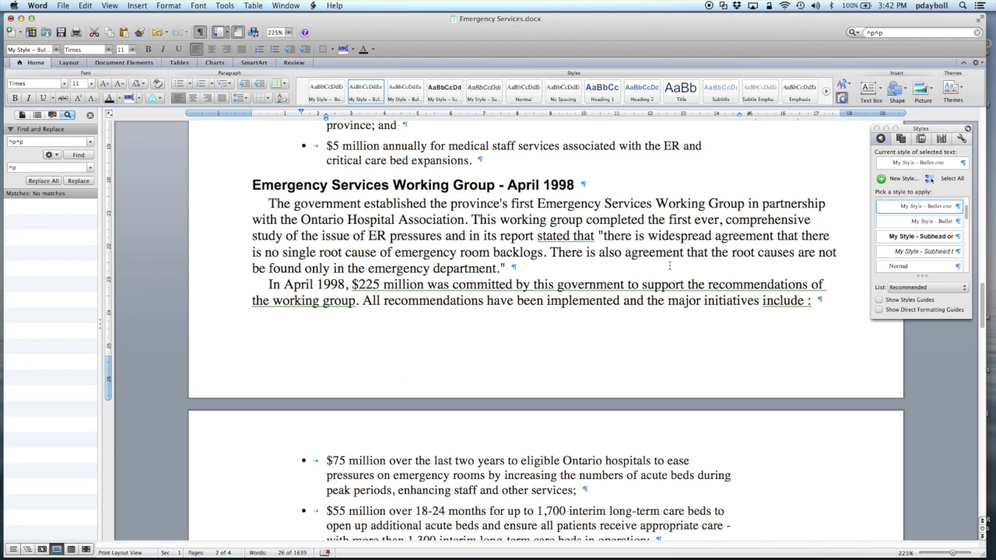
Show the document in a Two Pages view with the Find and Replace sidebar closed and the nonprinting characters hidden.
{"action": "left_click", "coordinate": [90, 115]}
{"action": "left_click", "coordinate": [287, 32]}
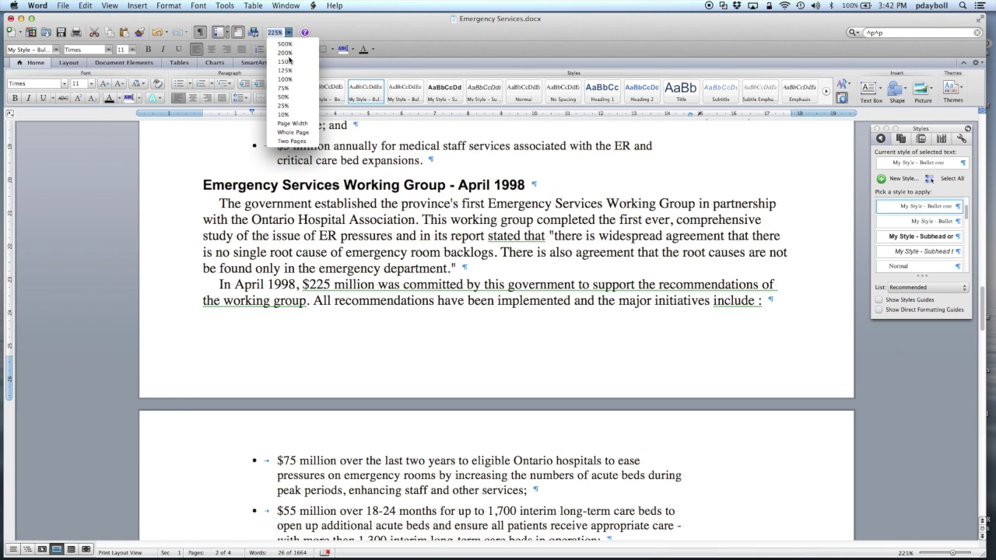
{"action": "left_click", "coordinate": [292, 142]}
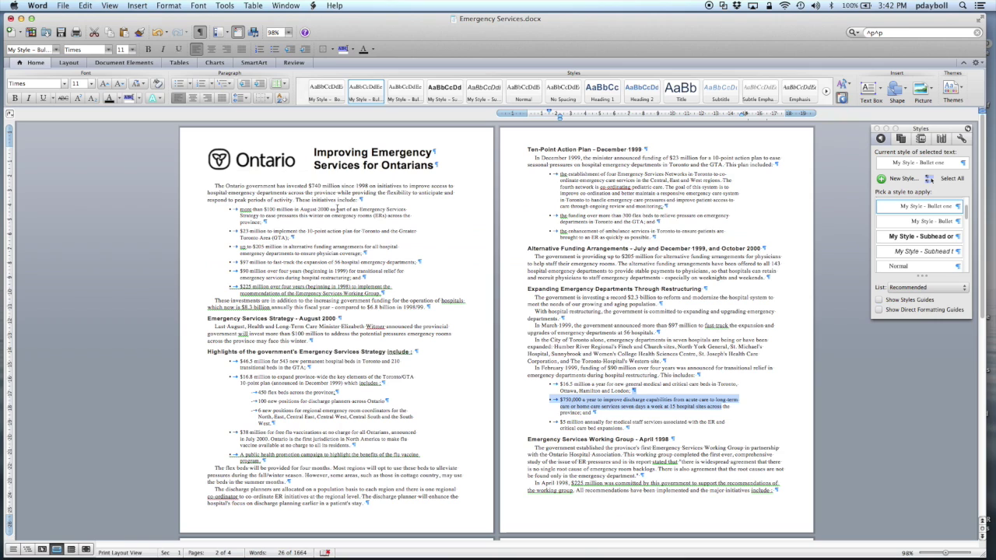
{"action": "left_click", "coordinate": [774, 278]}
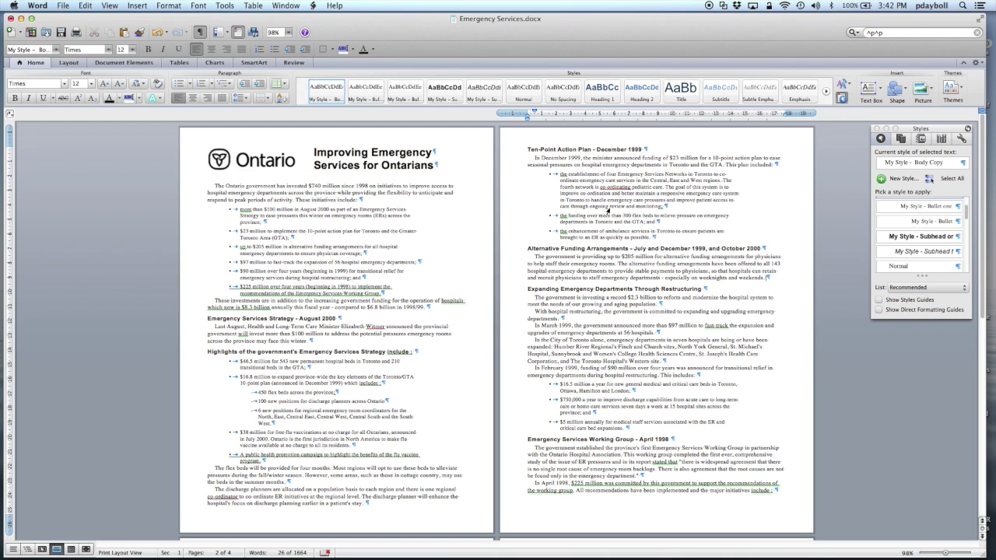
{"action": "left_click", "coordinate": [201, 32]}
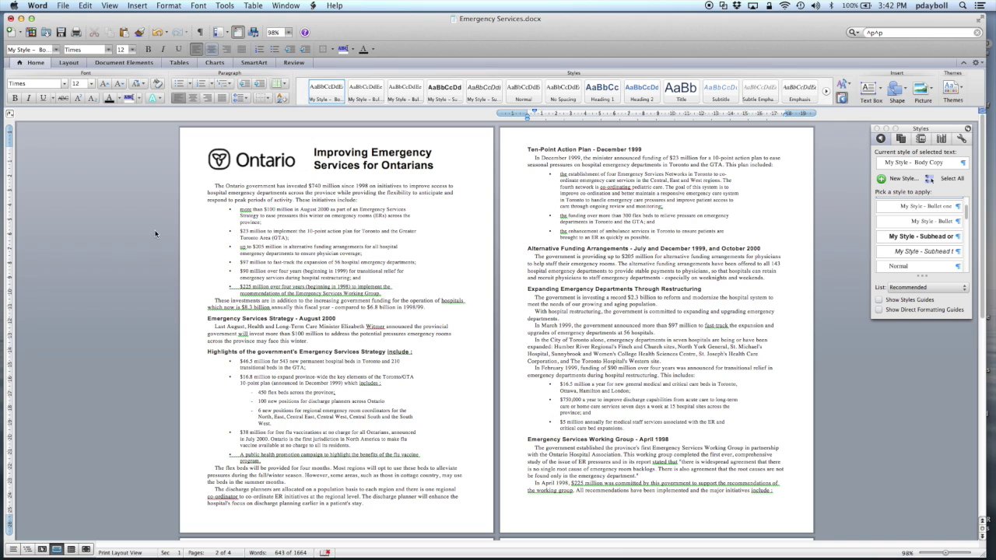